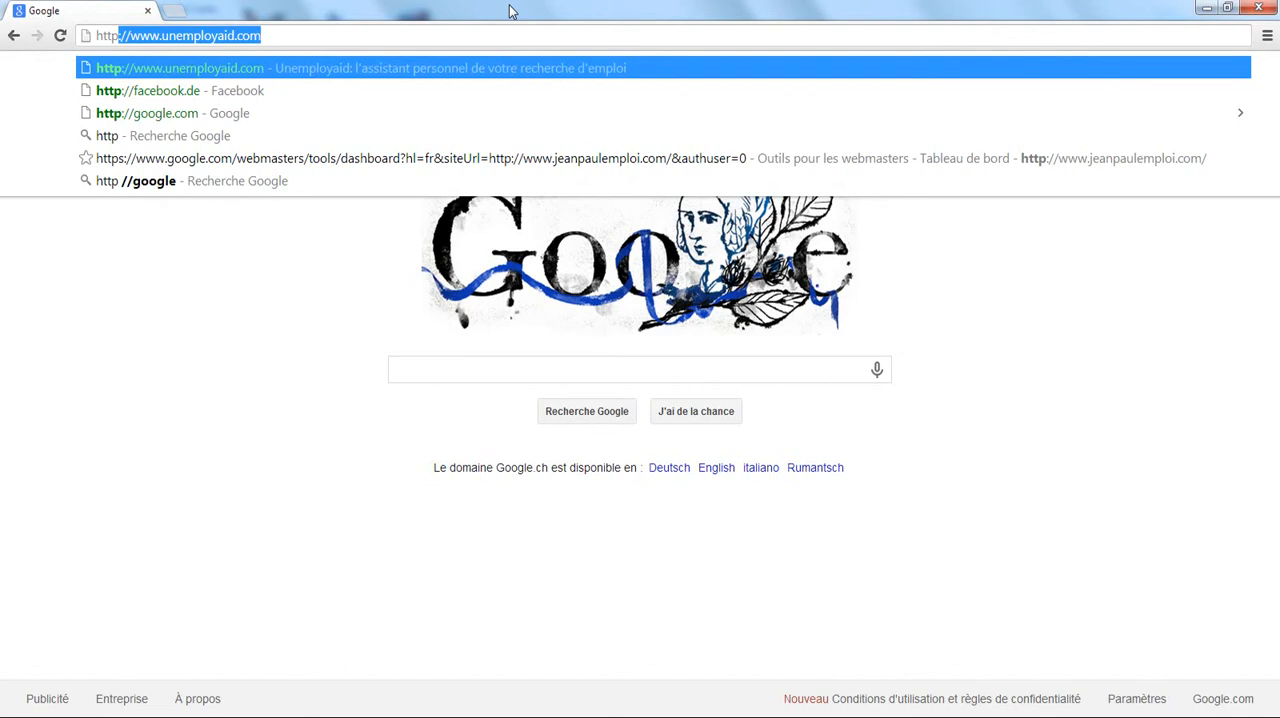
{"action": "key", "text": "Return"}
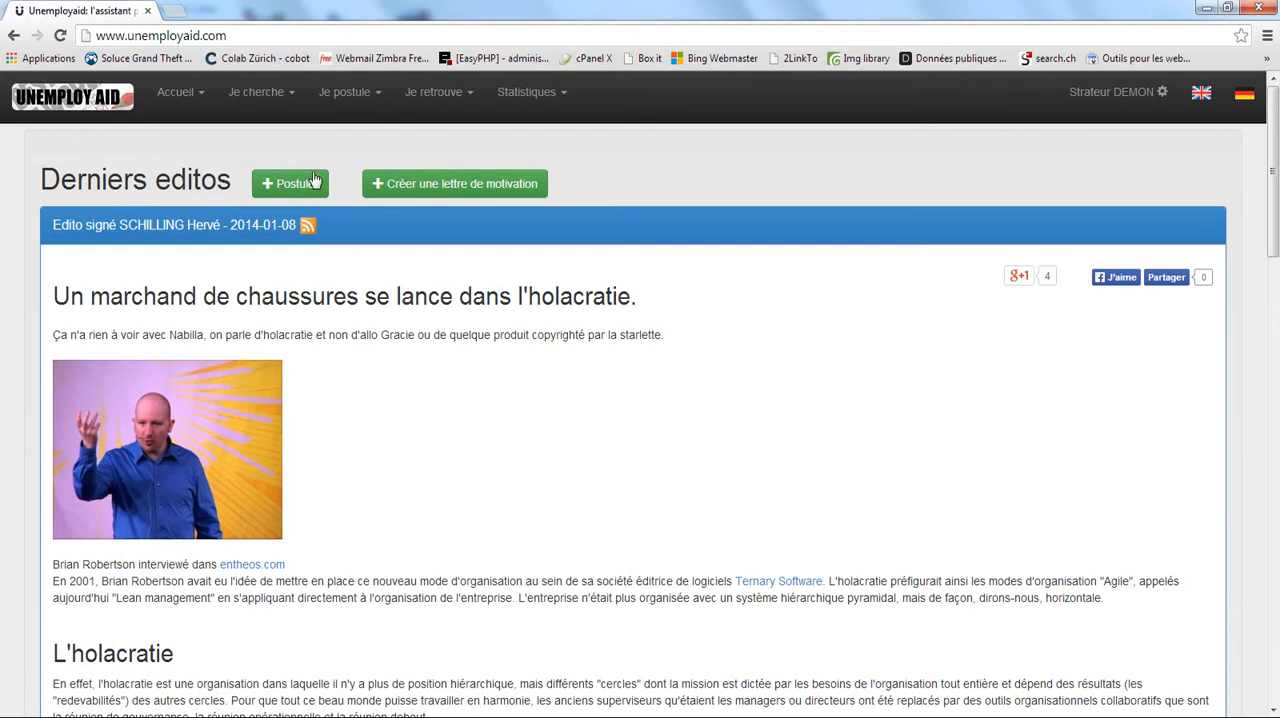
{"action": "left_click", "coordinate": [349, 96]}
{"action": "left_click", "coordinate": [350, 131]}
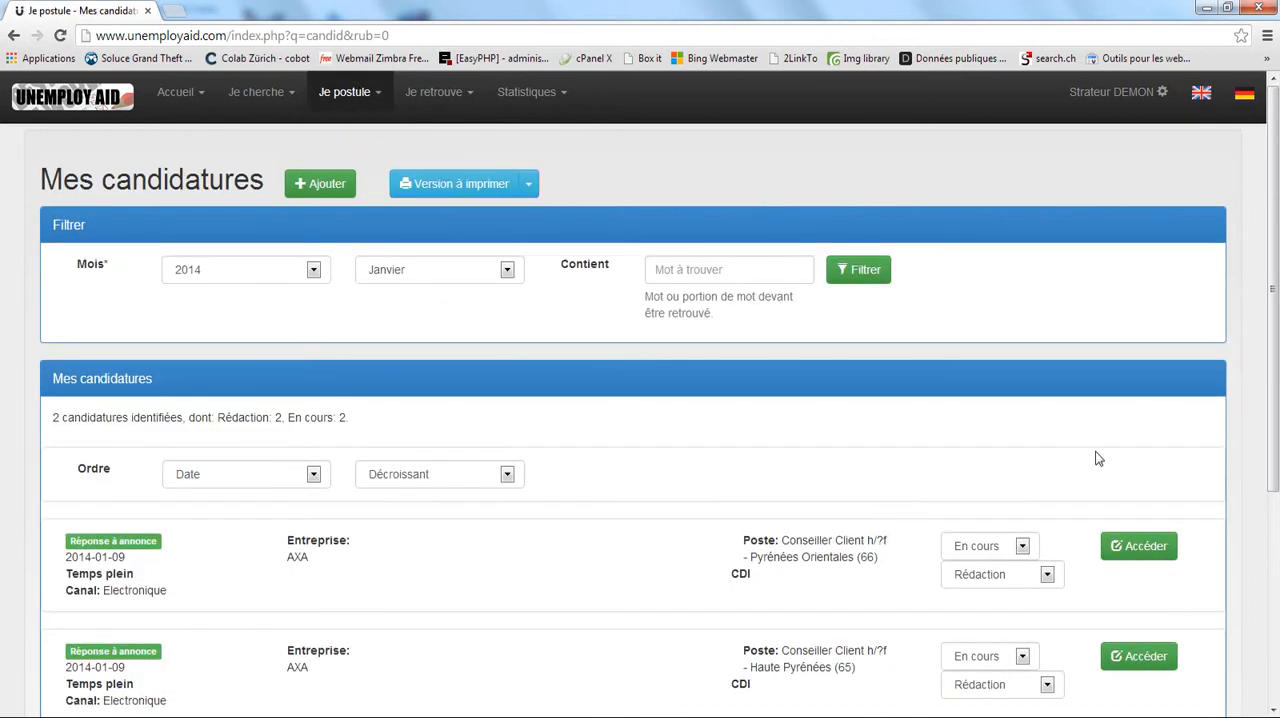
{"action": "scroll", "coordinate": [1121, 450], "scroll_direction": "down", "scroll_amount": 1}
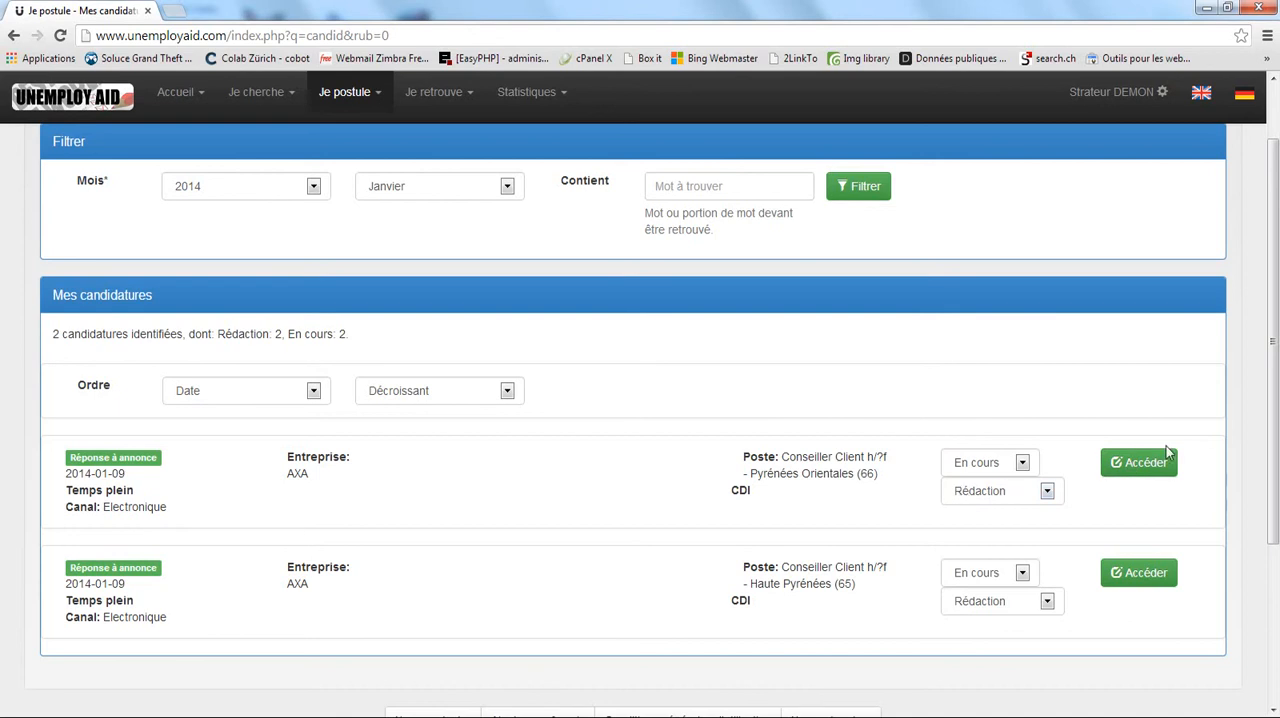
{"action": "left_click", "coordinate": [1143, 466]}
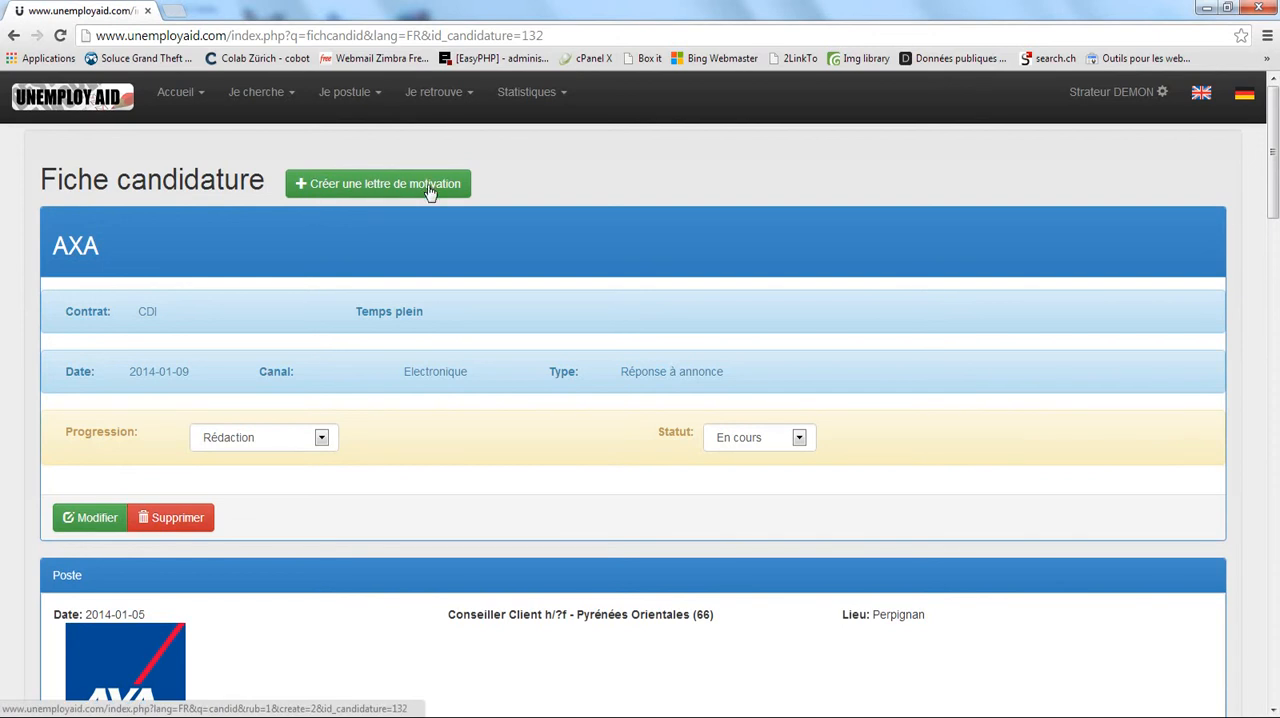
Create a cover letter from the AXA application, set its language to Français and continue.
{"action": "left_click", "coordinate": [355, 98]}
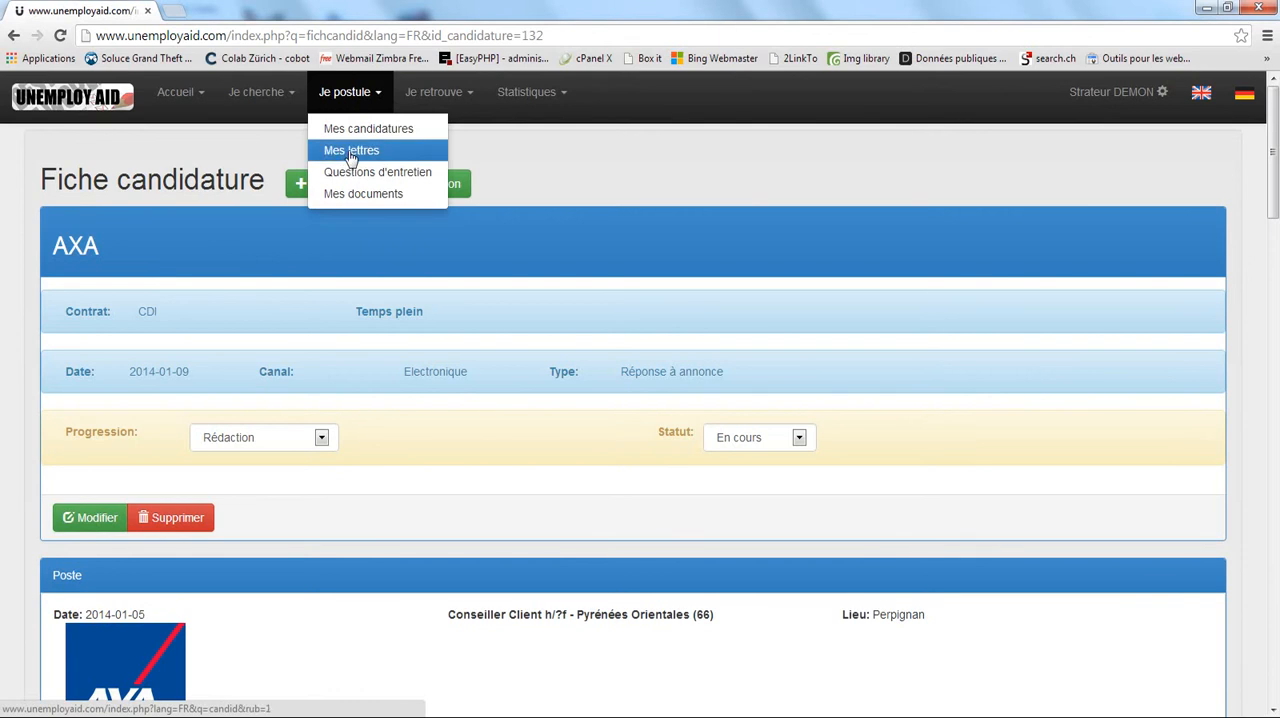
{"action": "left_click", "coordinate": [364, 92]}
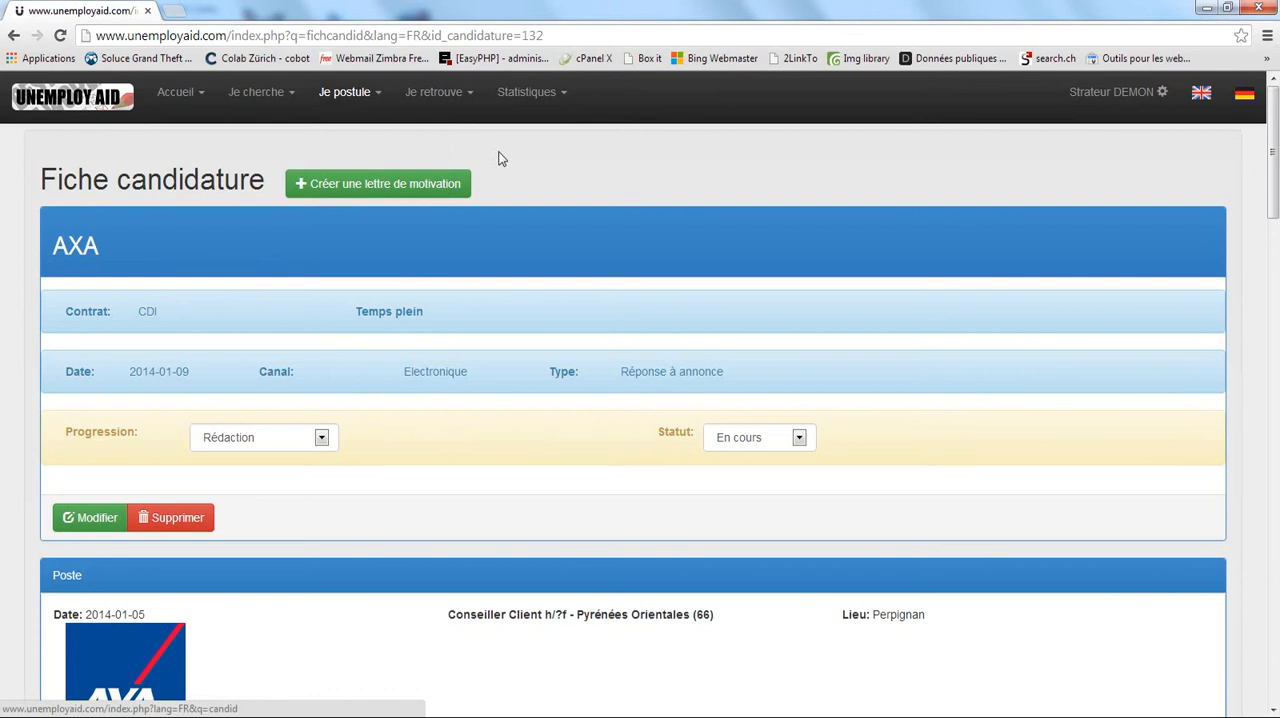
{"action": "left_click", "coordinate": [365, 188]}
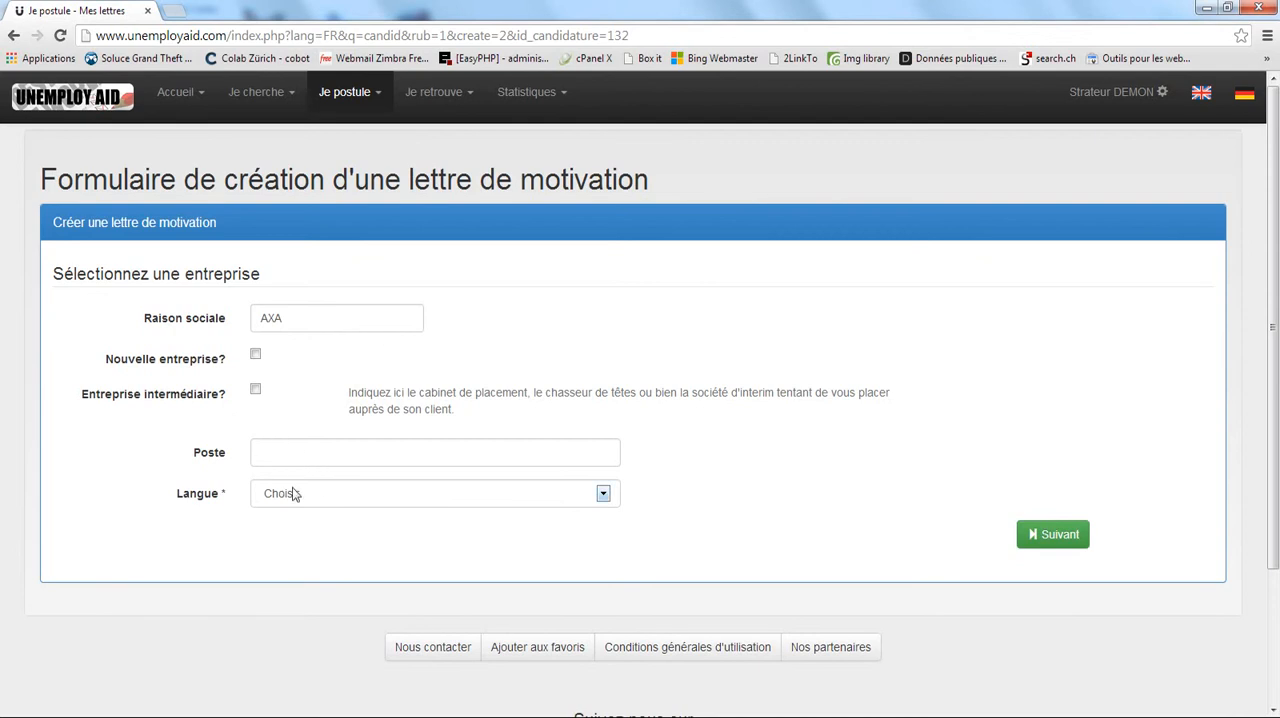
{"action": "left_click", "coordinate": [492, 496]}
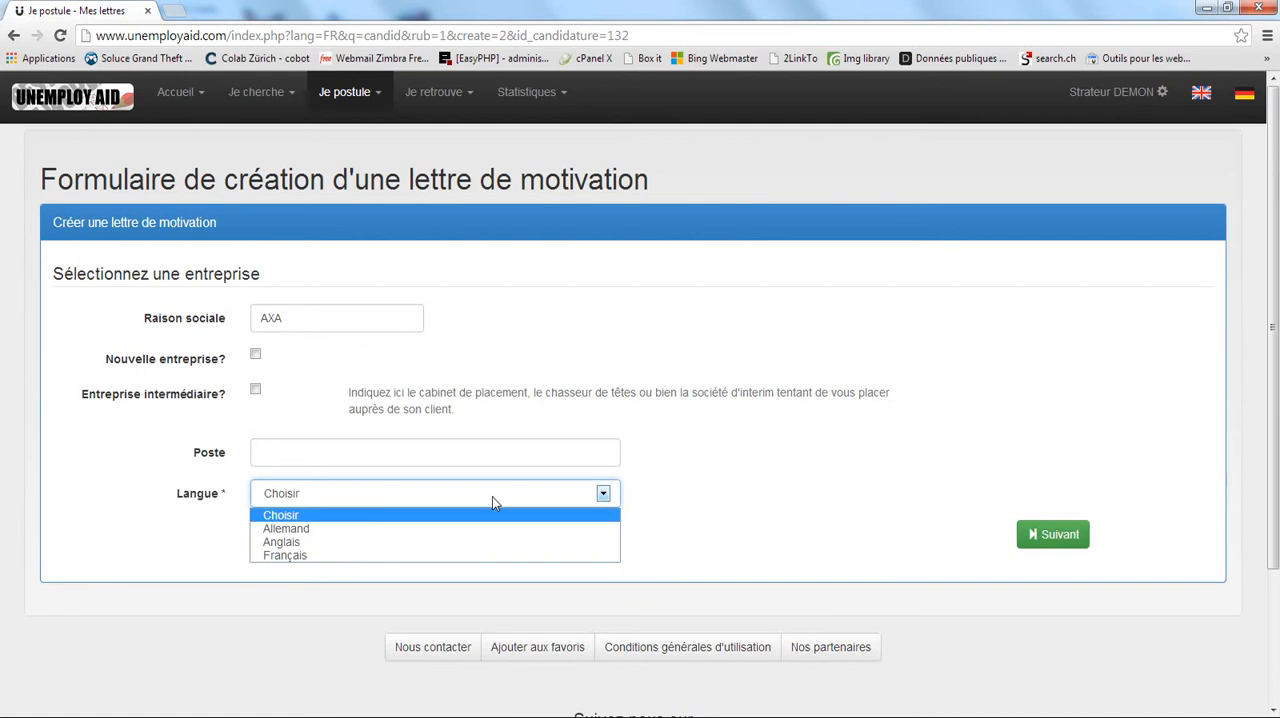
{"action": "left_click", "coordinate": [313, 555]}
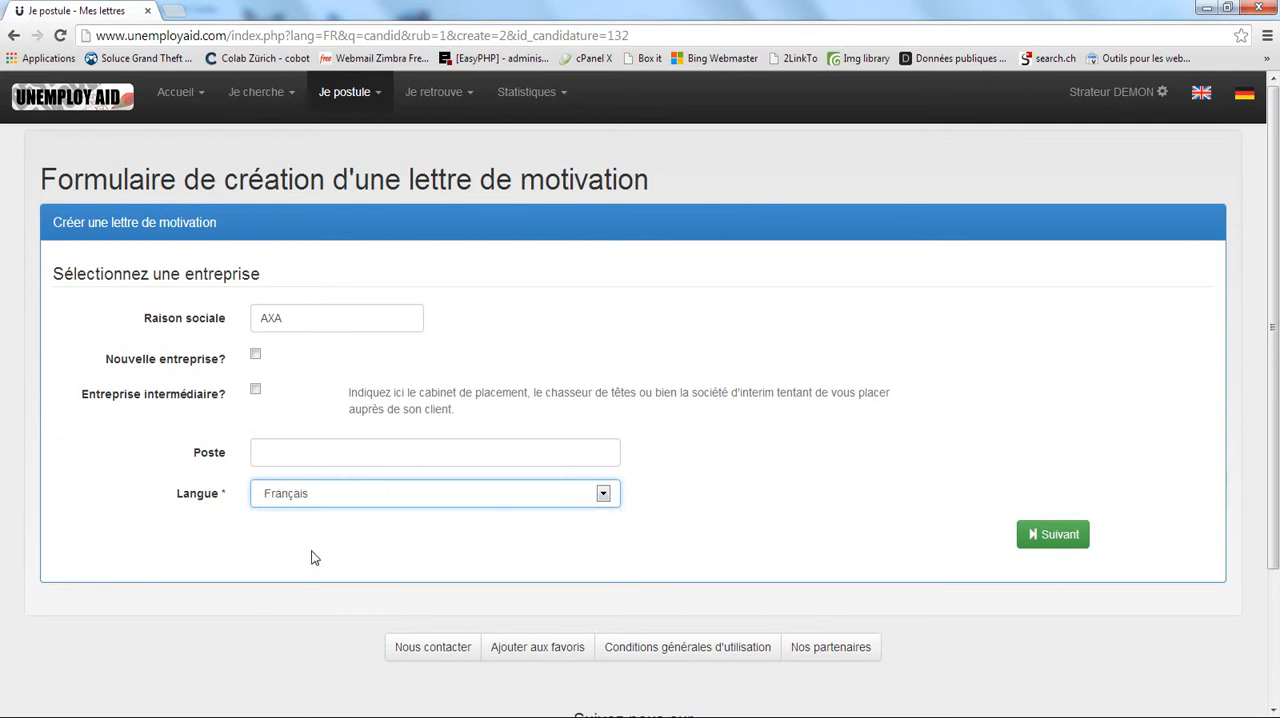
{"action": "left_click", "coordinate": [1062, 538]}
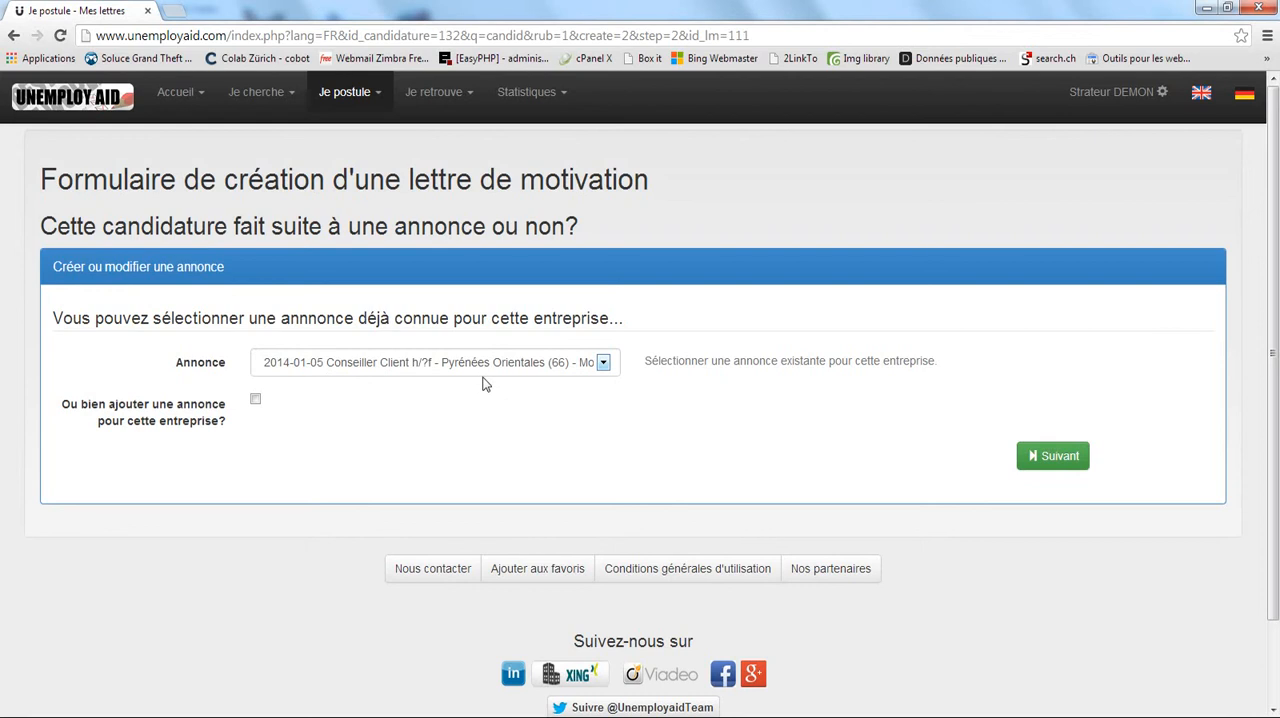
Keep the 2014-01-05 Conseiller Client - Pyrénées Orientales (66) job ad for the letter and continue to the recipient form.
{"action": "left_click", "coordinate": [604, 364]}
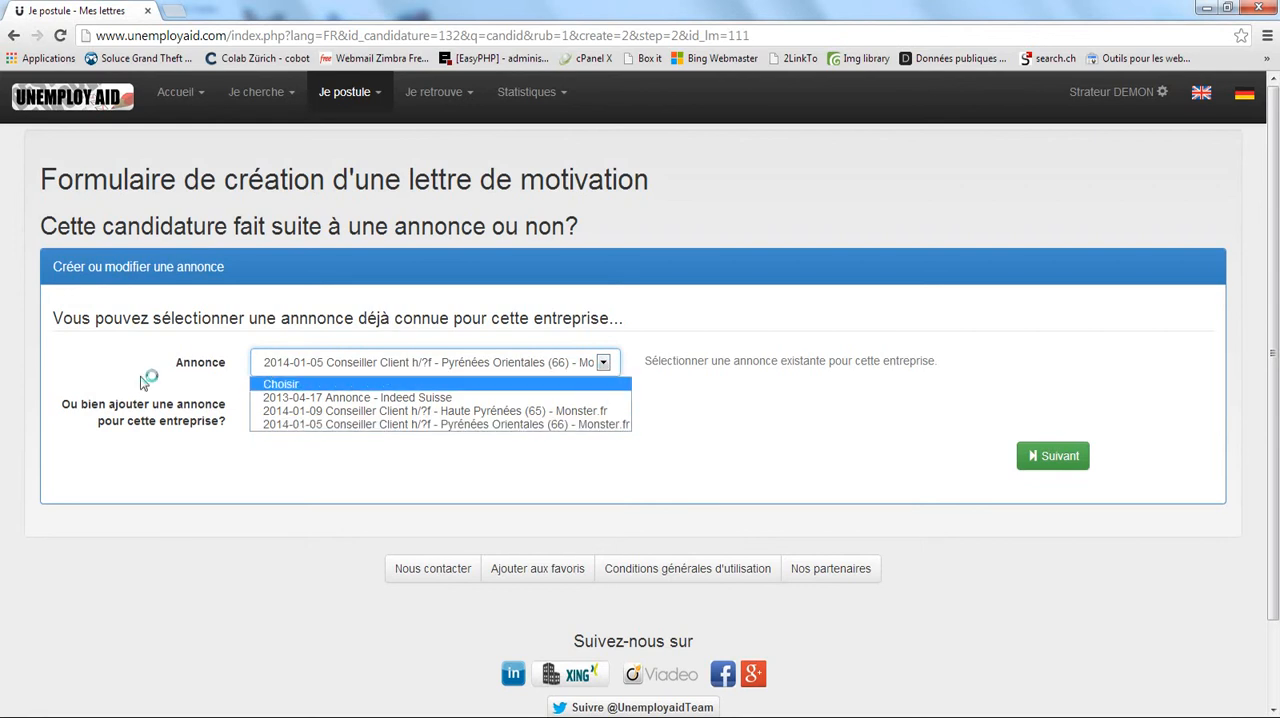
{"action": "left_click", "coordinate": [599, 364]}
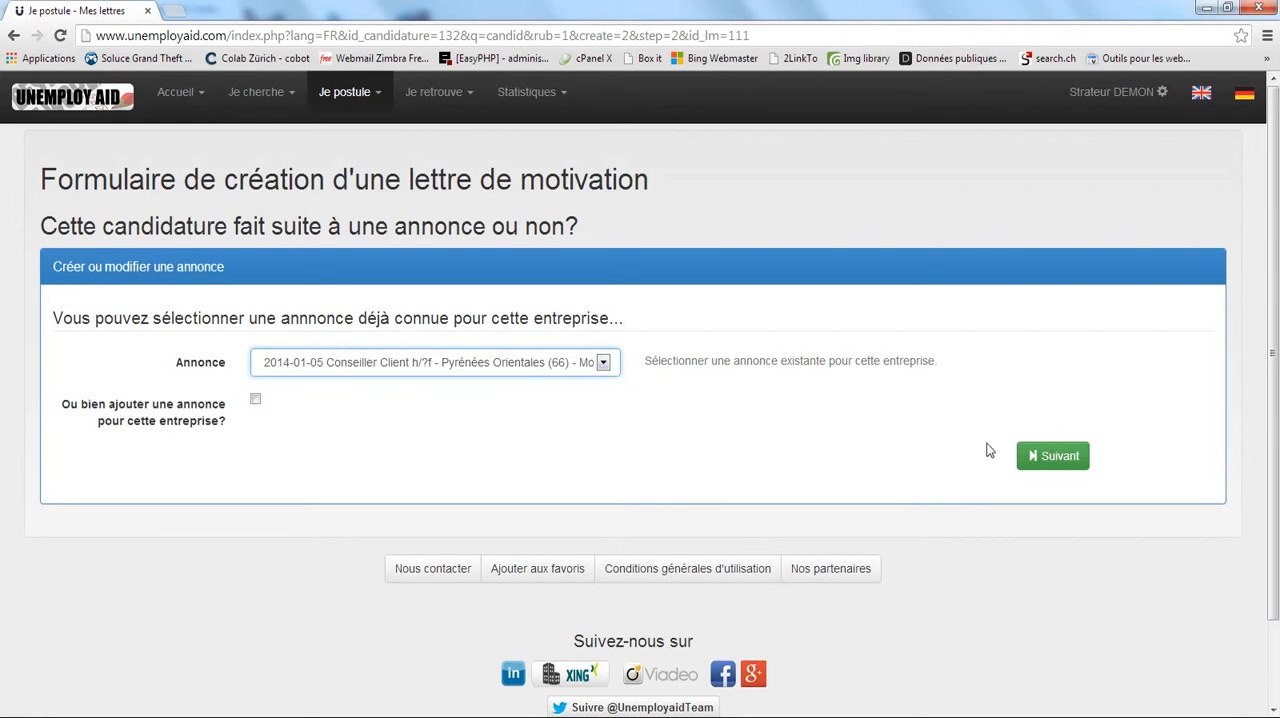
{"action": "left_click", "coordinate": [1040, 457]}
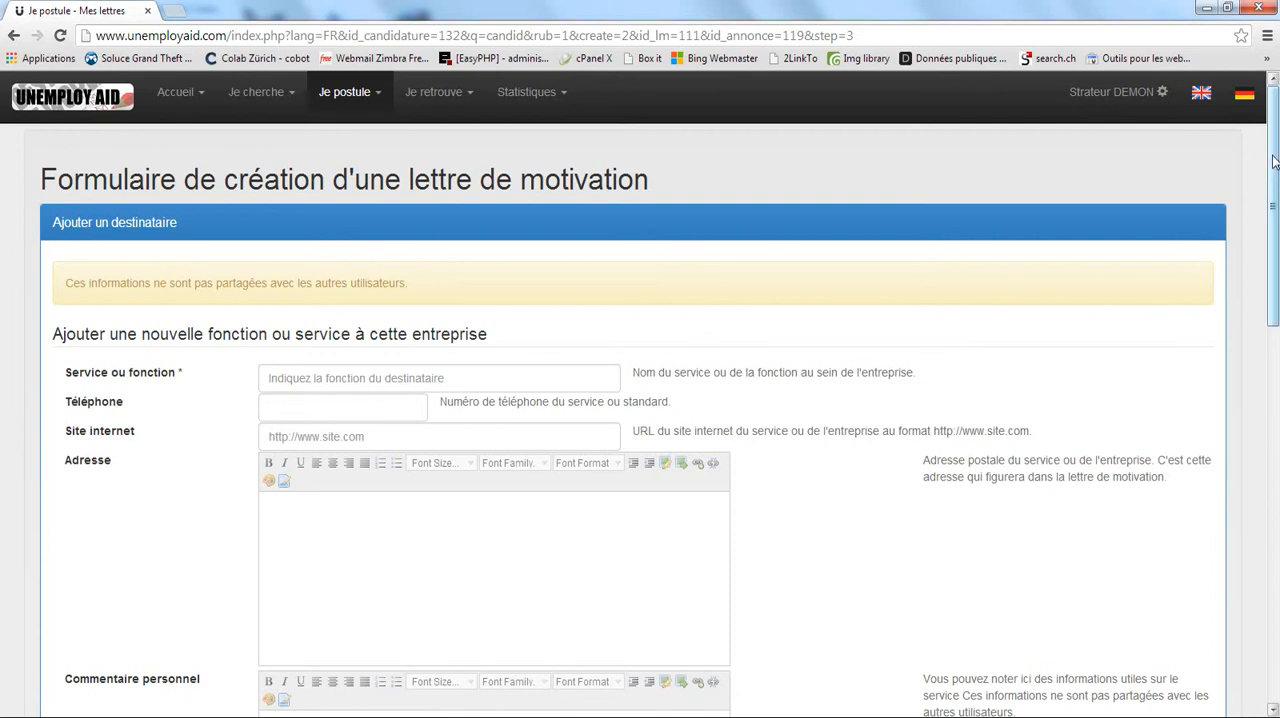
Enter Ressources Humaines as the recipient's service or function at the company.
{"action": "left_click_drag", "start_coordinate": [1275, 162], "coordinate": [1277, 203]}
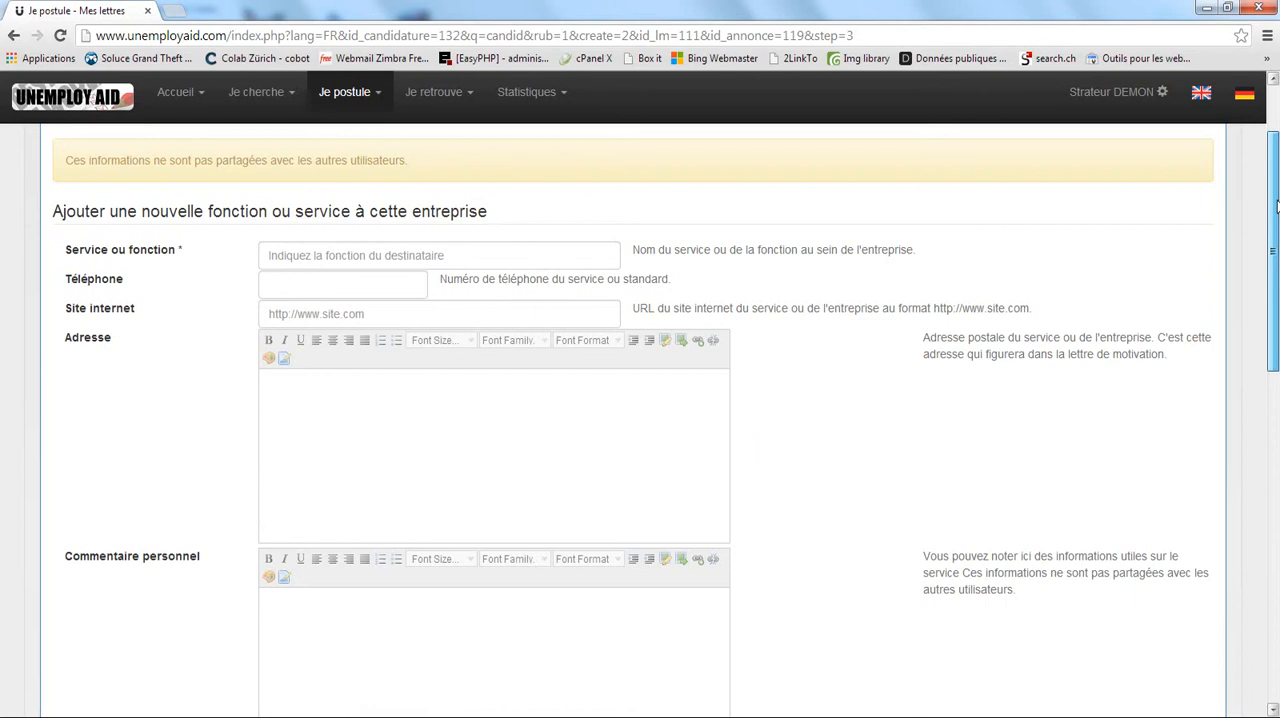
{"action": "left_click", "coordinate": [368, 257]}
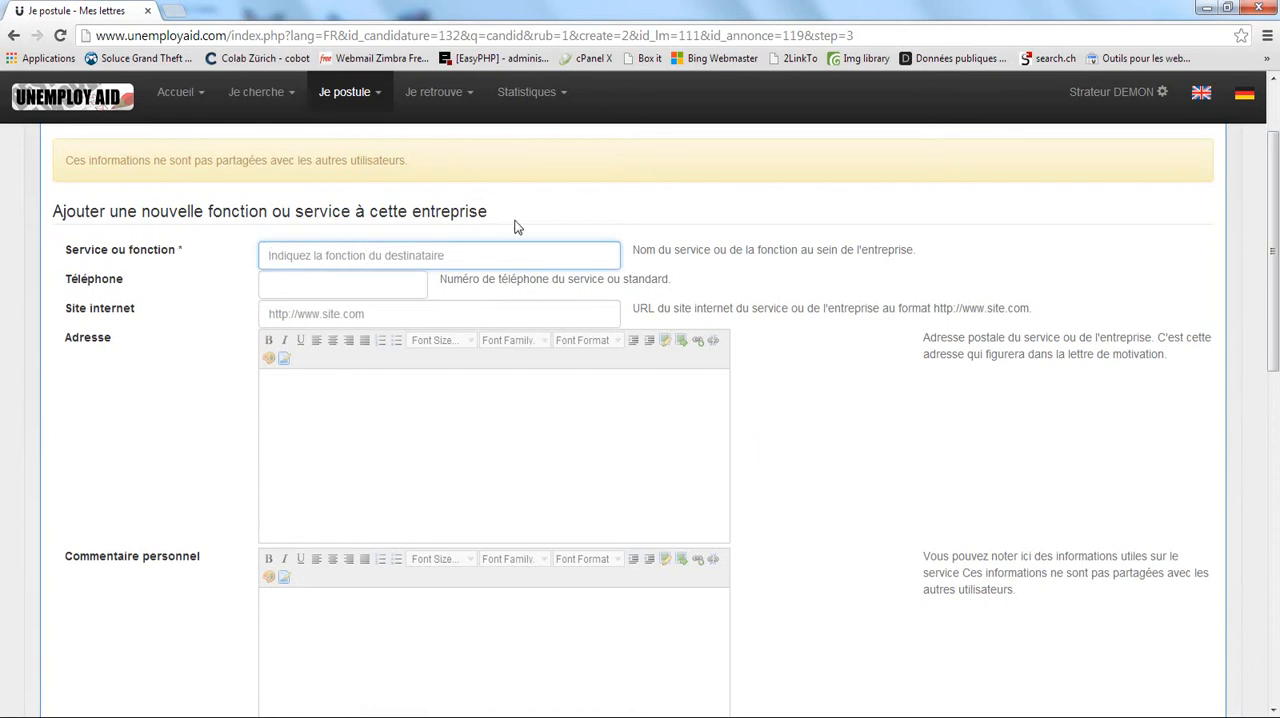
{"action": "type", "text": "Ressources"}
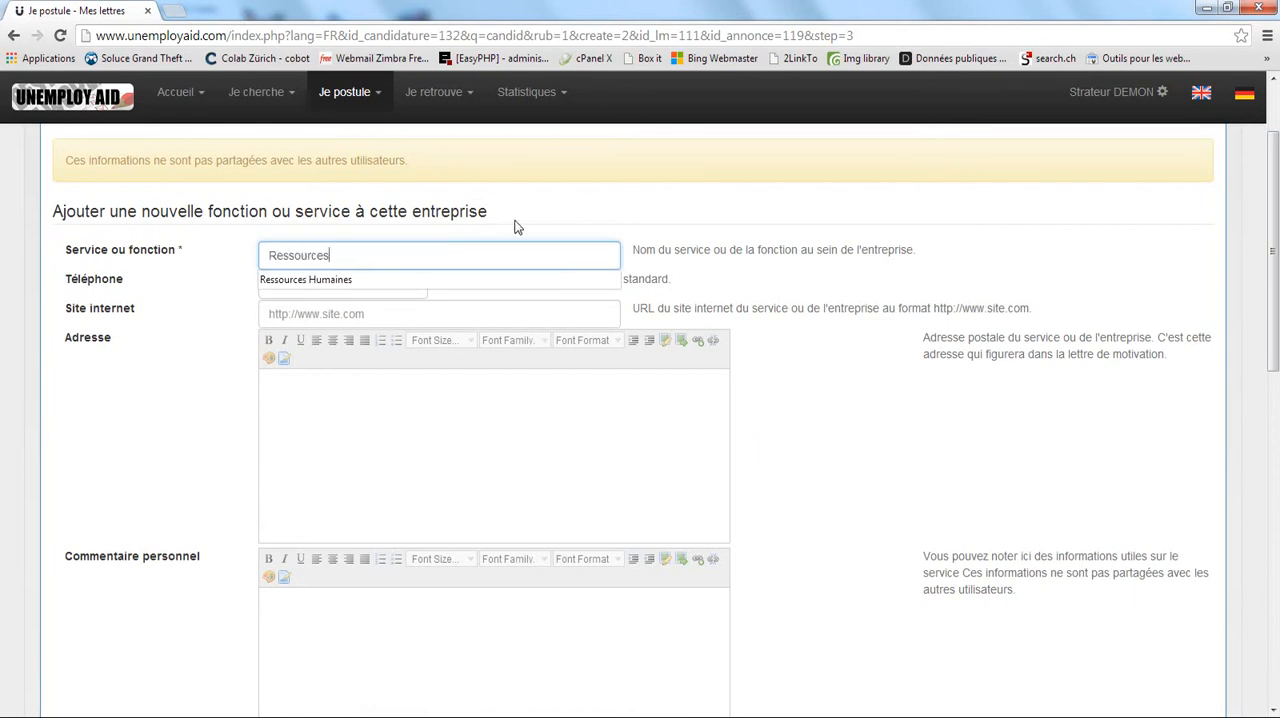
{"action": "type", "text": " Humaines"}
Fill in the human resources department's postal address over several lines.
{"action": "left_click", "coordinate": [345, 425]}
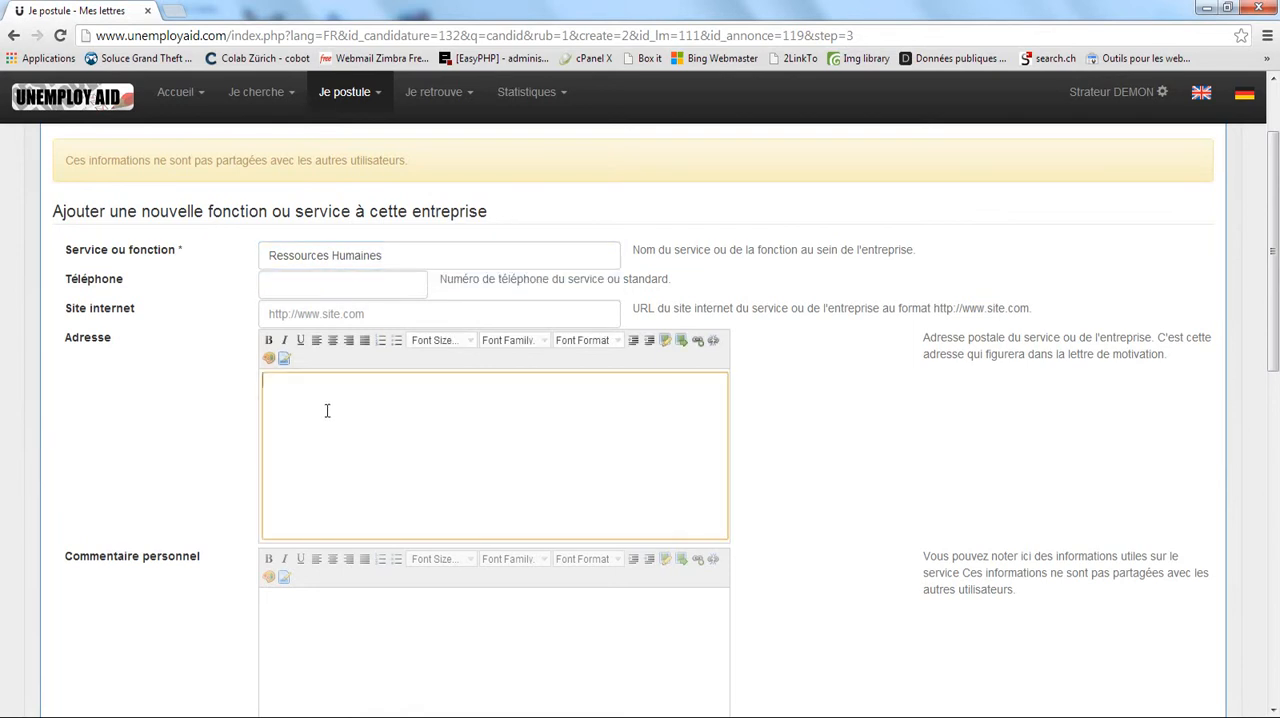
{"action": "type", "text": "Adresse du service RH"}
{"action": "key", "text": "Return"}
{"action": "type", "text": "Rue de la"}
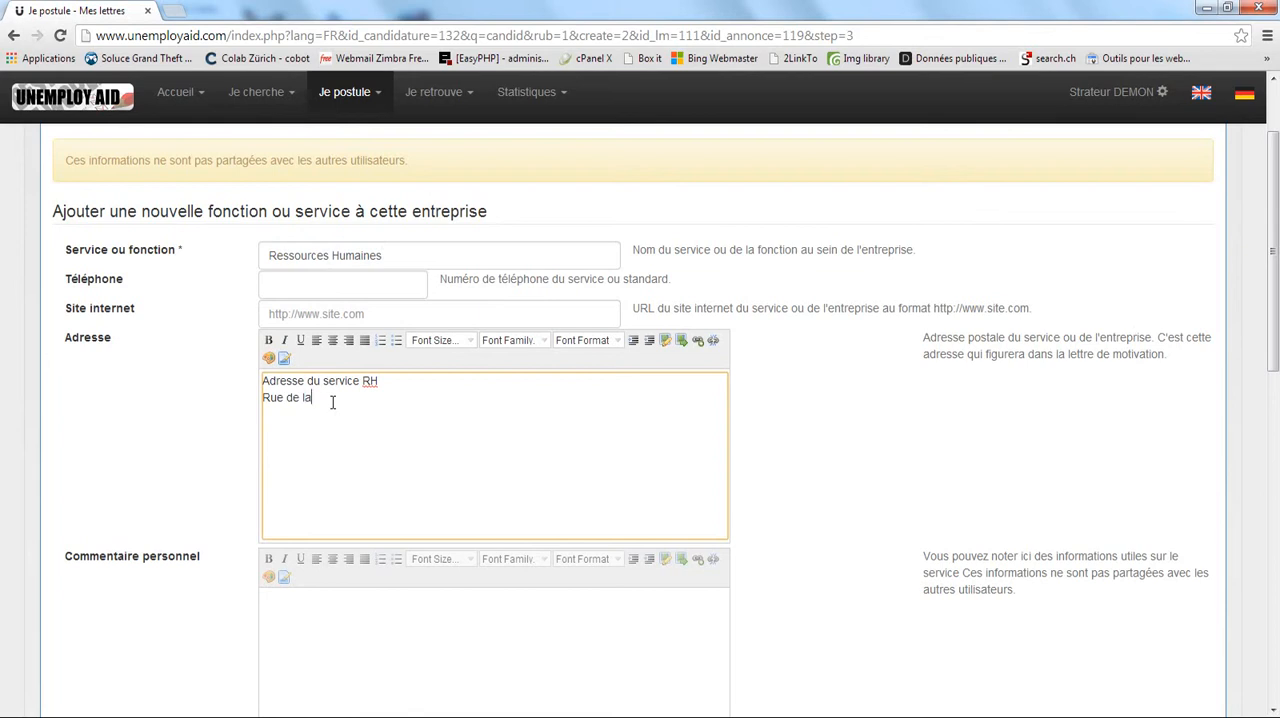
{"action": "type", "text": " section "}
{"action": "type", "text": "75"}
{"action": "type", "text": "012 Paris"}
Add a new contact with the title Madame, enter the contact's last and first names, and submit the recipient form.
{"action": "scroll", "coordinate": [482, 384], "scroll_direction": "down", "scroll_amount": 5}
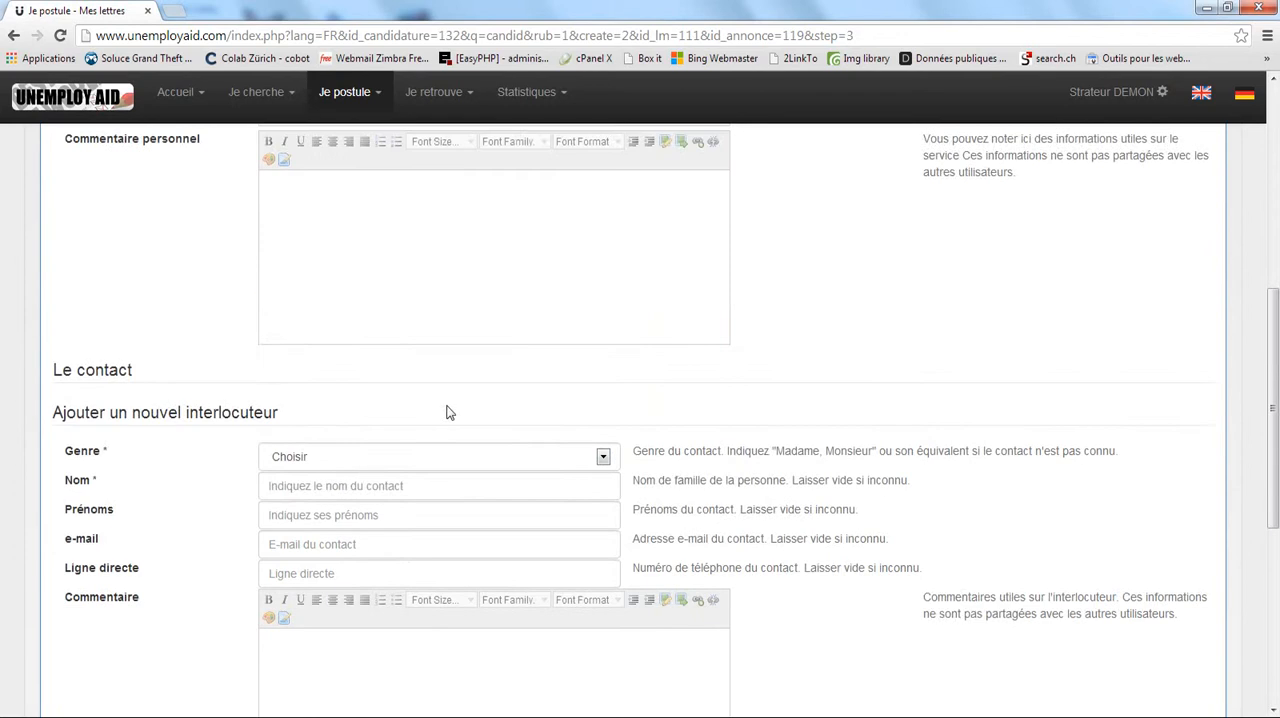
{"action": "left_click", "coordinate": [349, 376]}
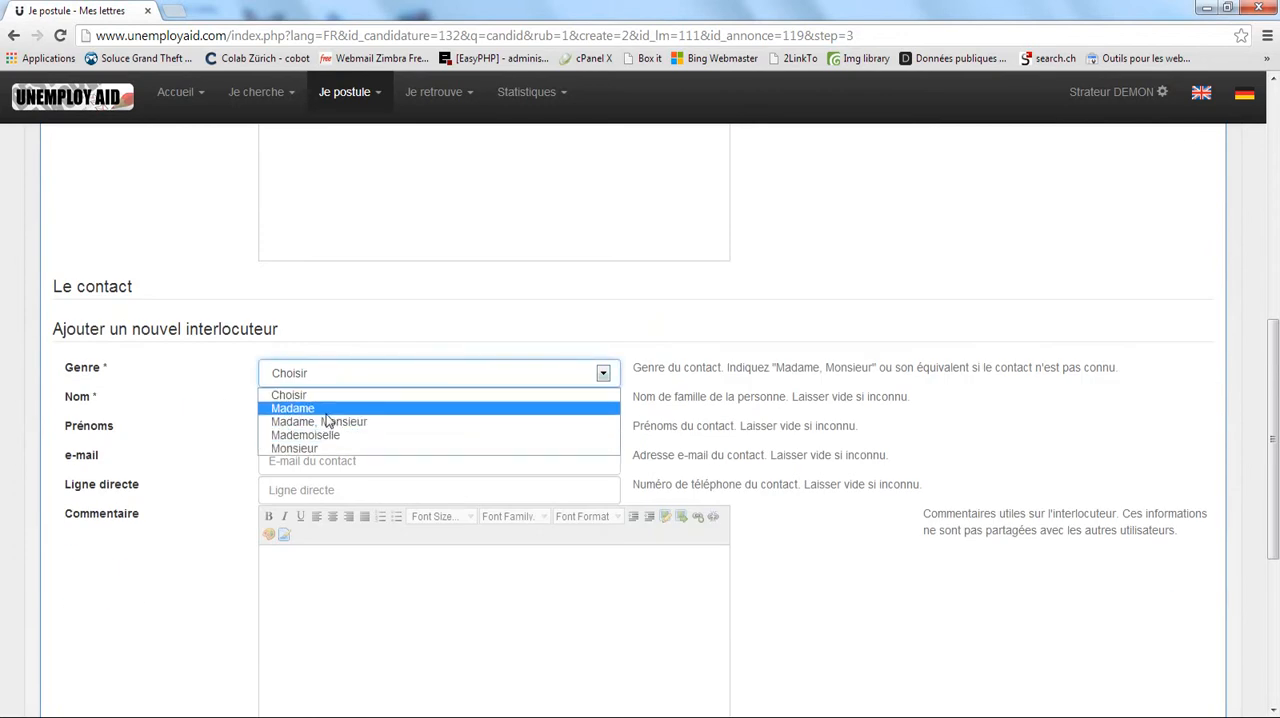
{"action": "left_click", "coordinate": [326, 411]}
{"action": "key", "text": "Tab"}
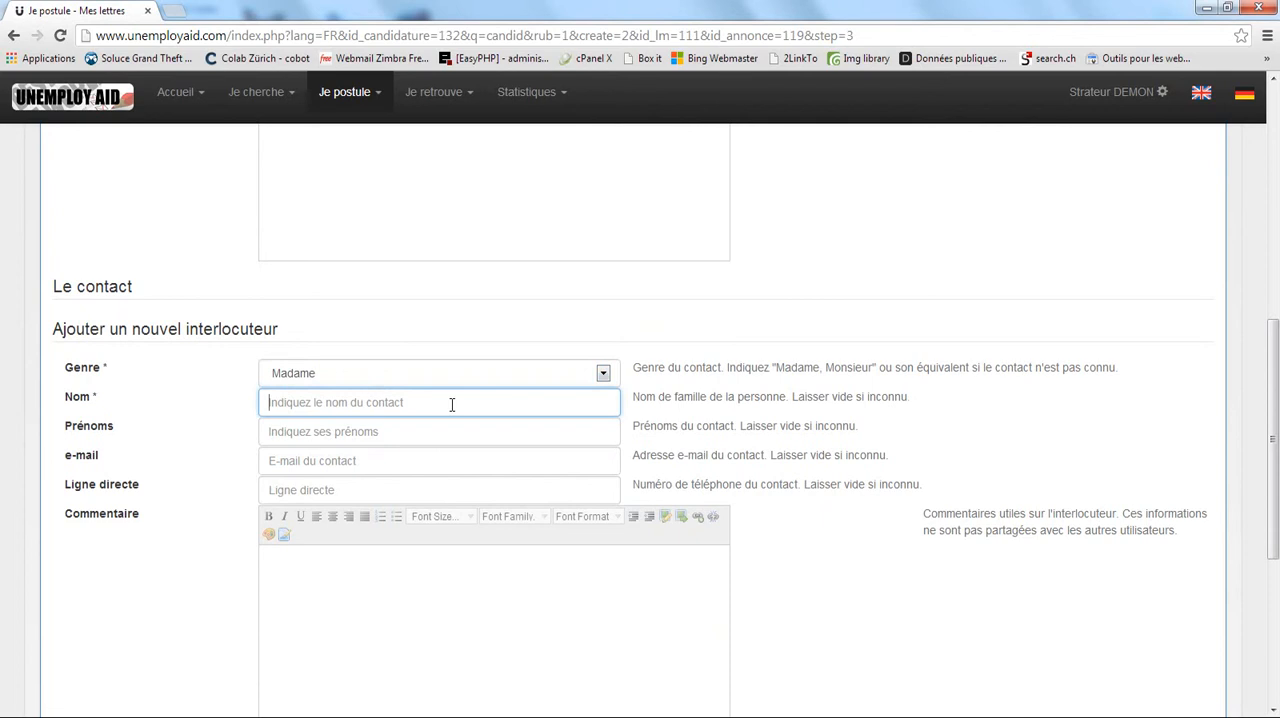
{"action": "type", "text": "l"}
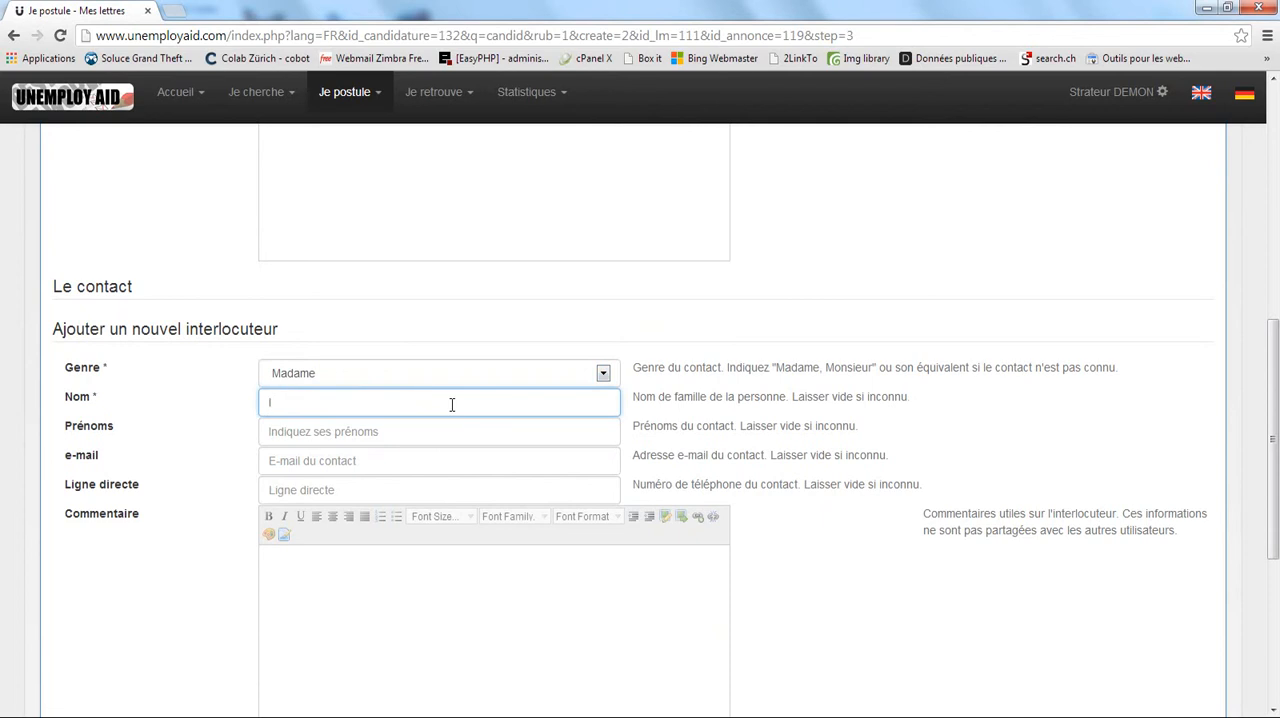
{"action": "type", "text": "gname"}
{"action": "left_click", "coordinate": [324, 428]}
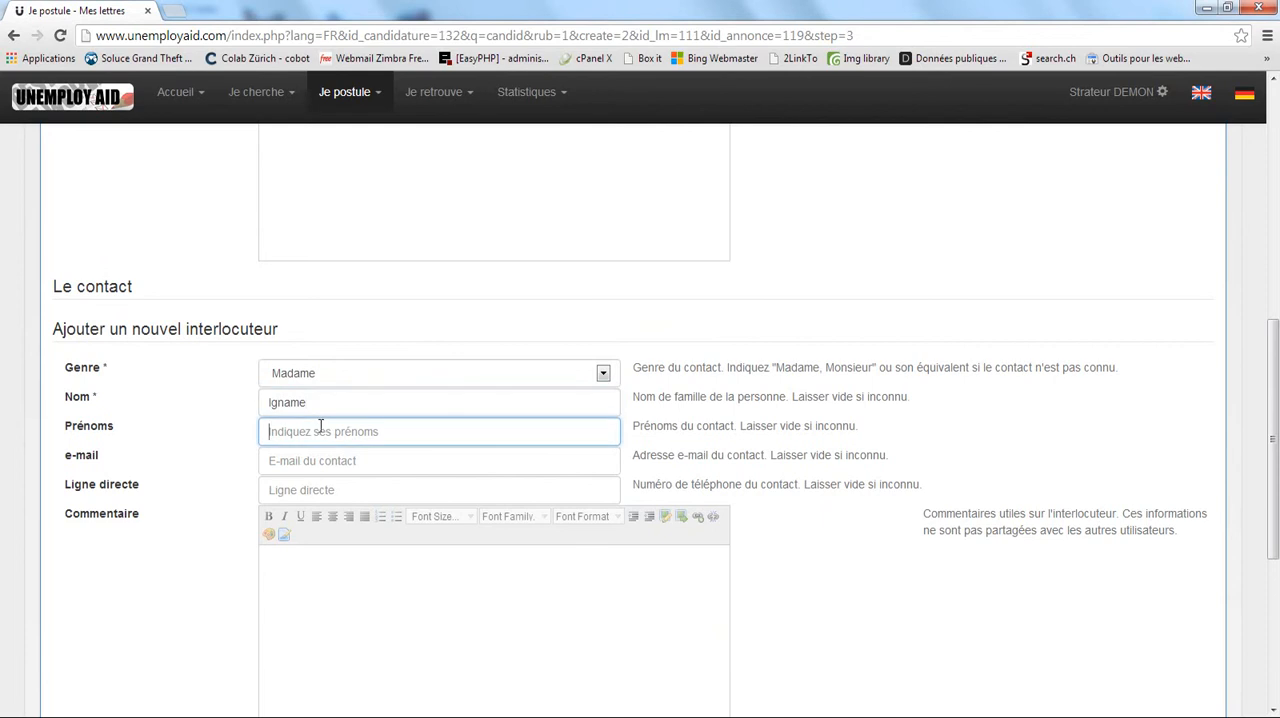
{"action": "type", "text": "Fleuri"}
{"action": "left_click", "coordinate": [1021, 405]}
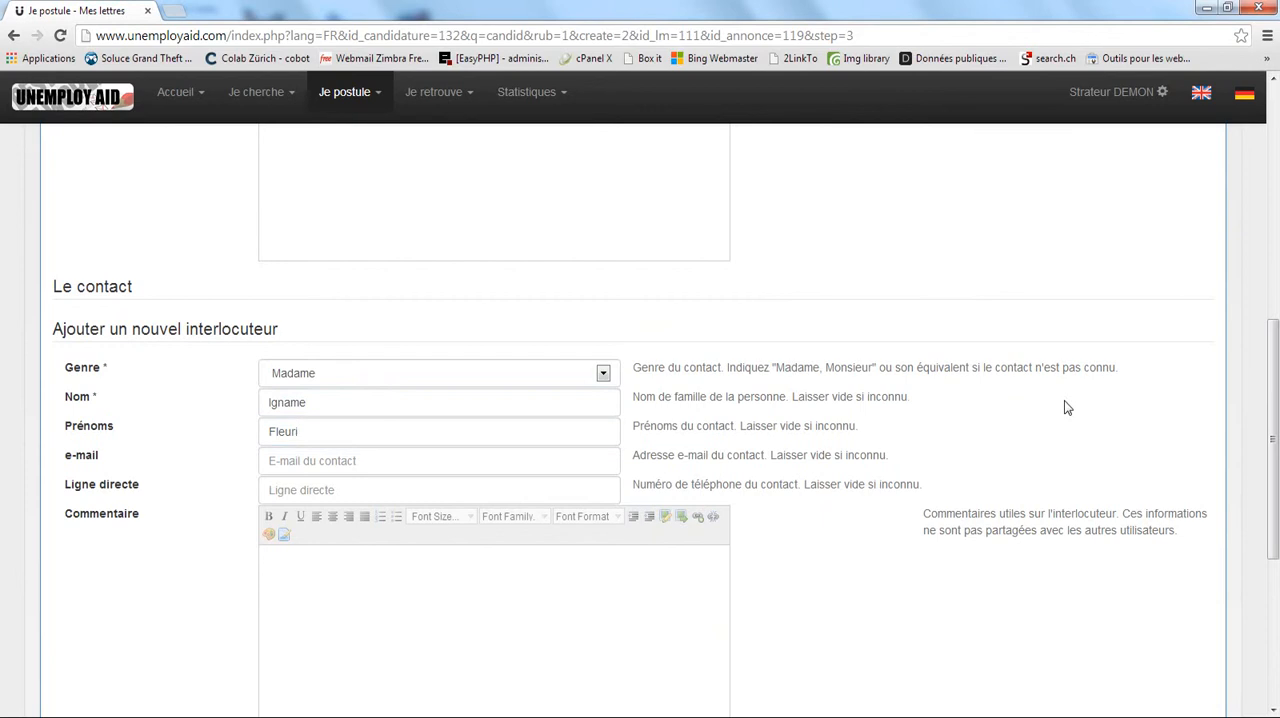
{"action": "scroll", "coordinate": [1064, 407], "scroll_direction": "down", "scroll_amount": 3}
{"action": "left_click", "coordinate": [1176, 498]}
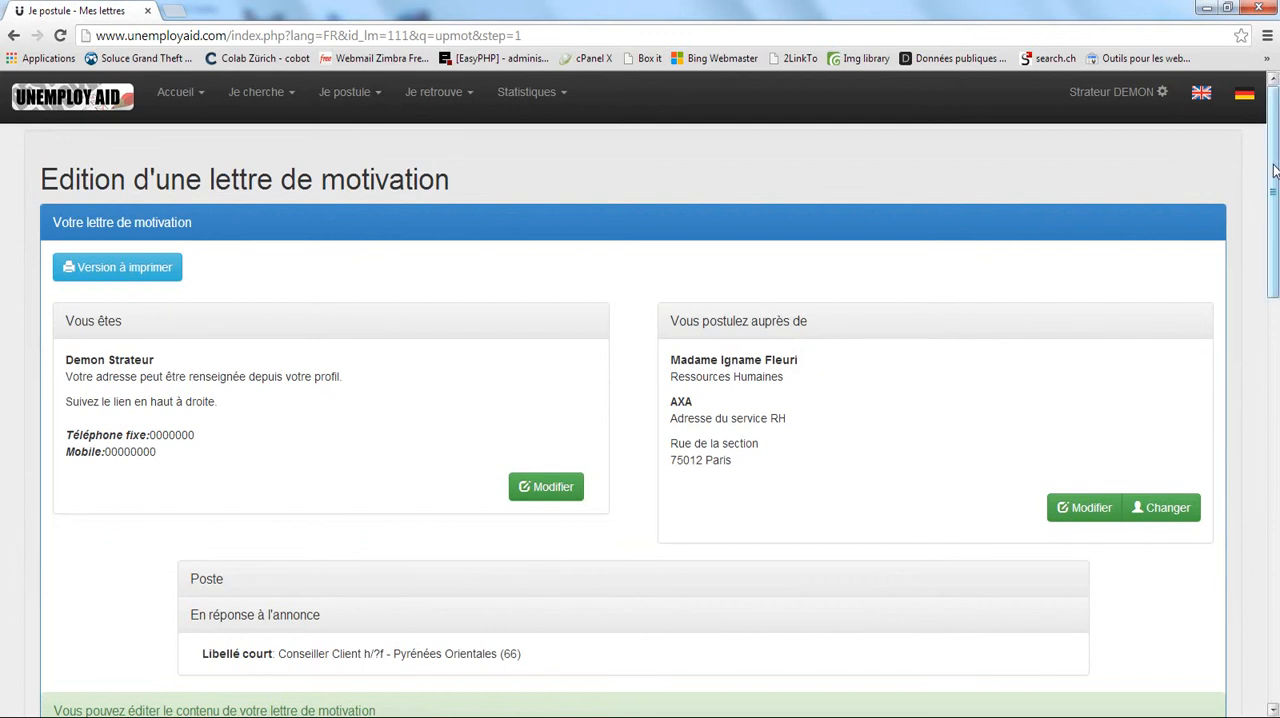
Review the letter's sender, recipient and job ad details along with the content options of its 'Objet' section.
{"action": "scroll", "coordinate": [1276, 182], "scroll_direction": "down", "scroll_amount": 1}
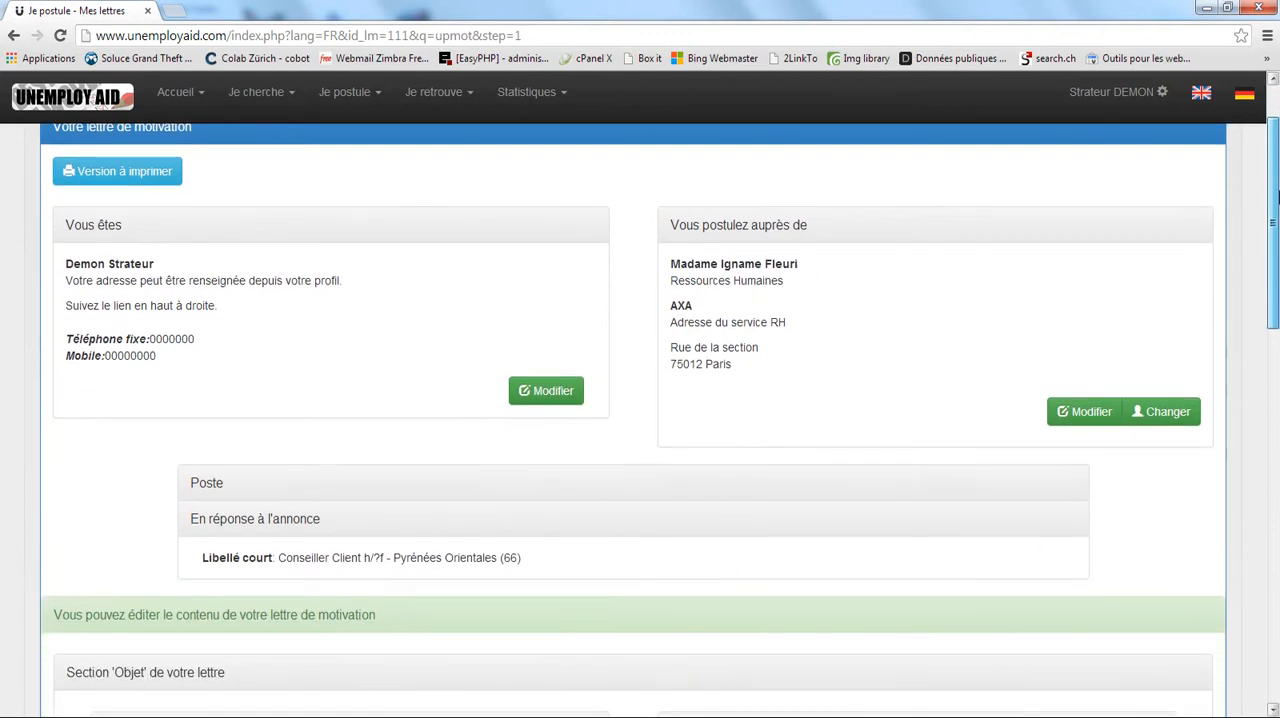
{"action": "left_click_drag", "start_coordinate": [1278, 189], "coordinate": [1278, 199]}
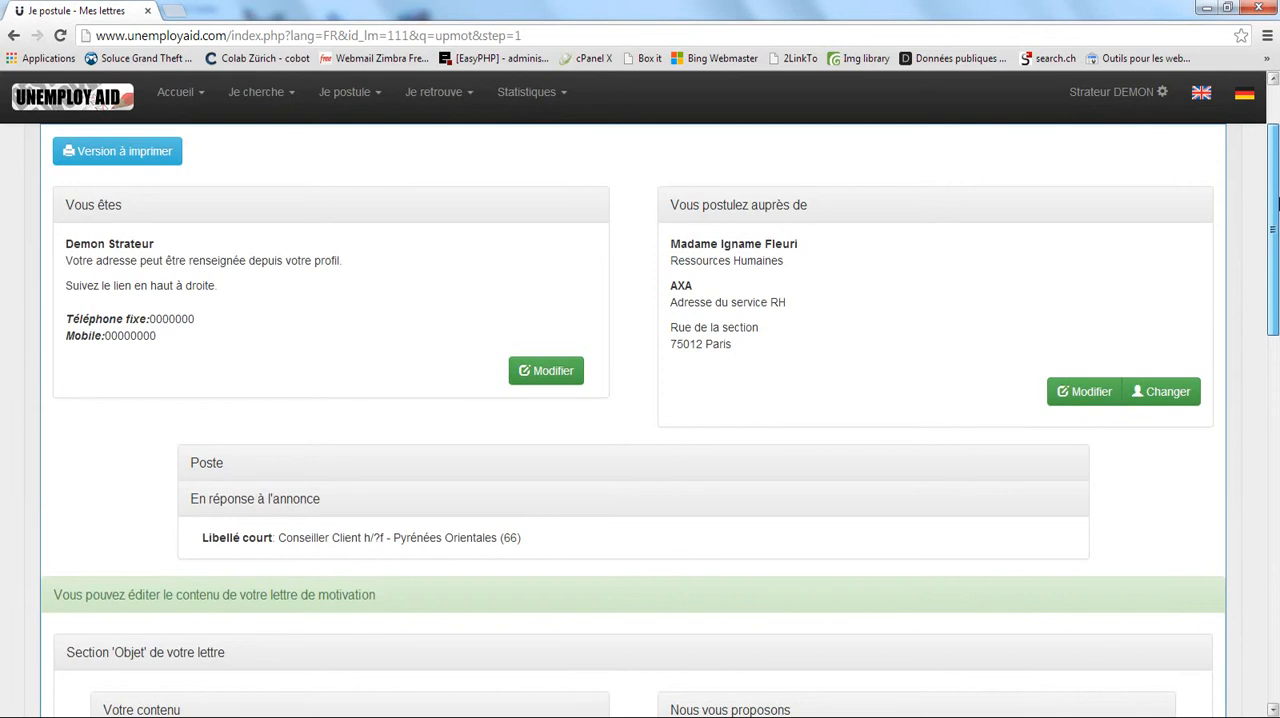
{"action": "left_click_drag", "start_coordinate": [1279, 204], "coordinate": [1277, 174]}
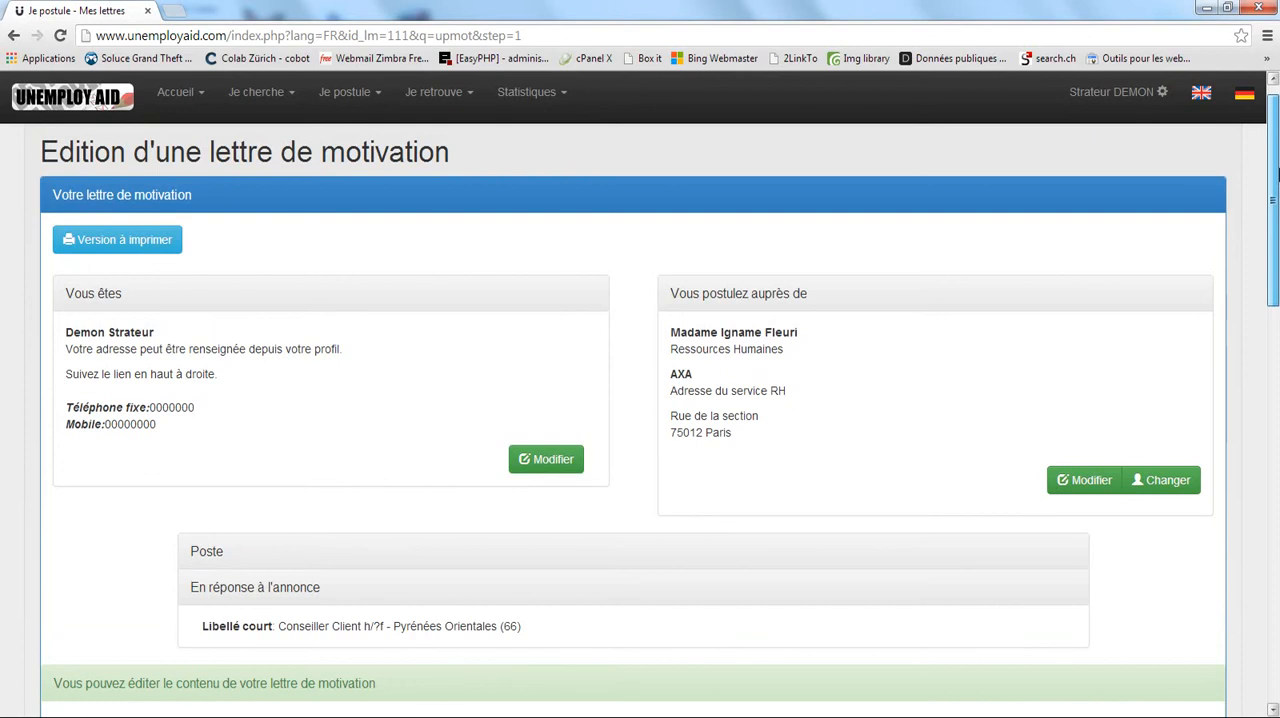
{"action": "left_click_drag", "start_coordinate": [1277, 192], "coordinate": [1277, 198]}
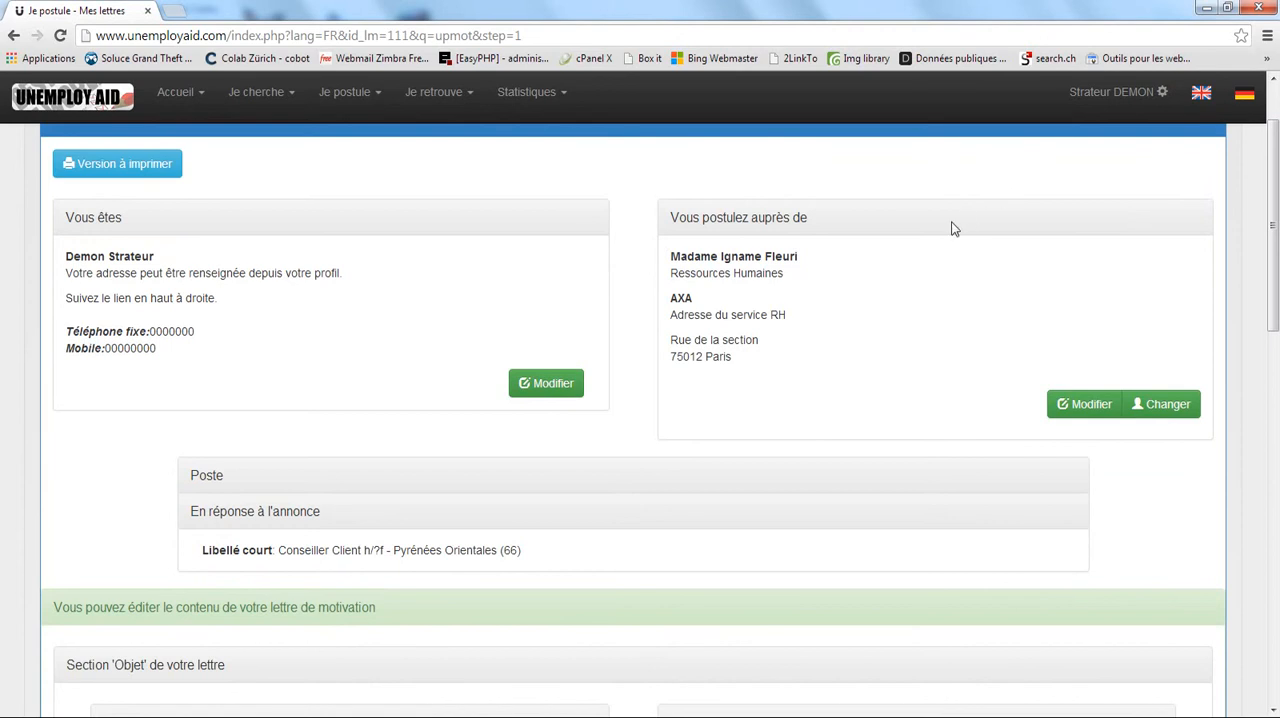
{"action": "scroll", "coordinate": [953, 229], "scroll_direction": "down", "scroll_amount": 2}
{"action": "scroll", "coordinate": [930, 262], "scroll_direction": "up", "scroll_amount": 2}
{"action": "scroll", "coordinate": [780, 306], "scroll_direction": "down", "scroll_amount": 2}
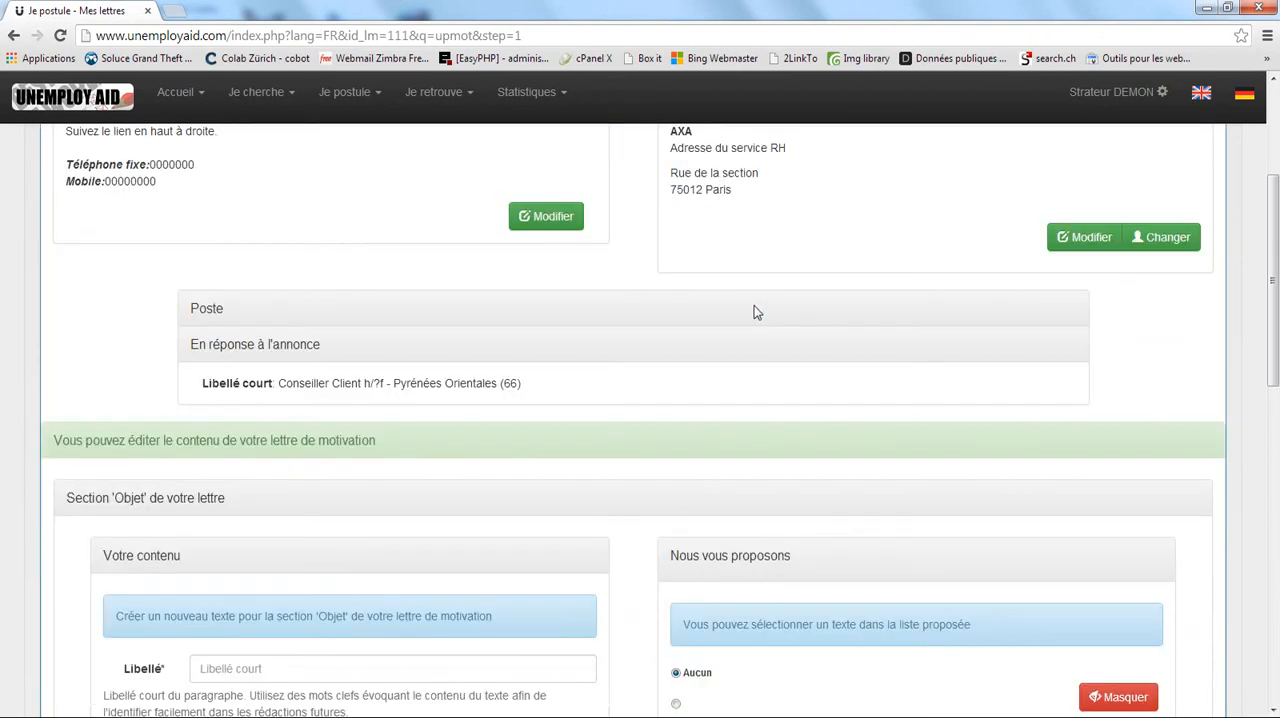
{"action": "scroll", "coordinate": [752, 308], "scroll_direction": "down", "scroll_amount": 1}
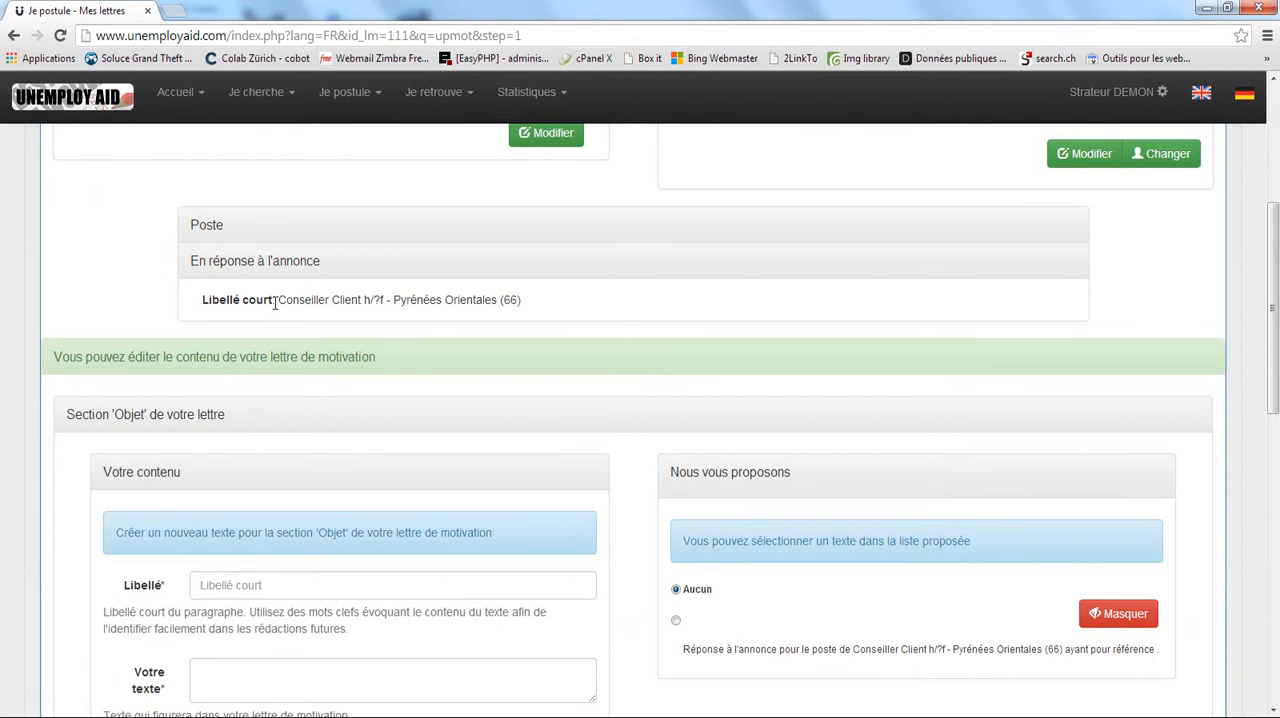
{"action": "double_click", "coordinate": [377, 301]}
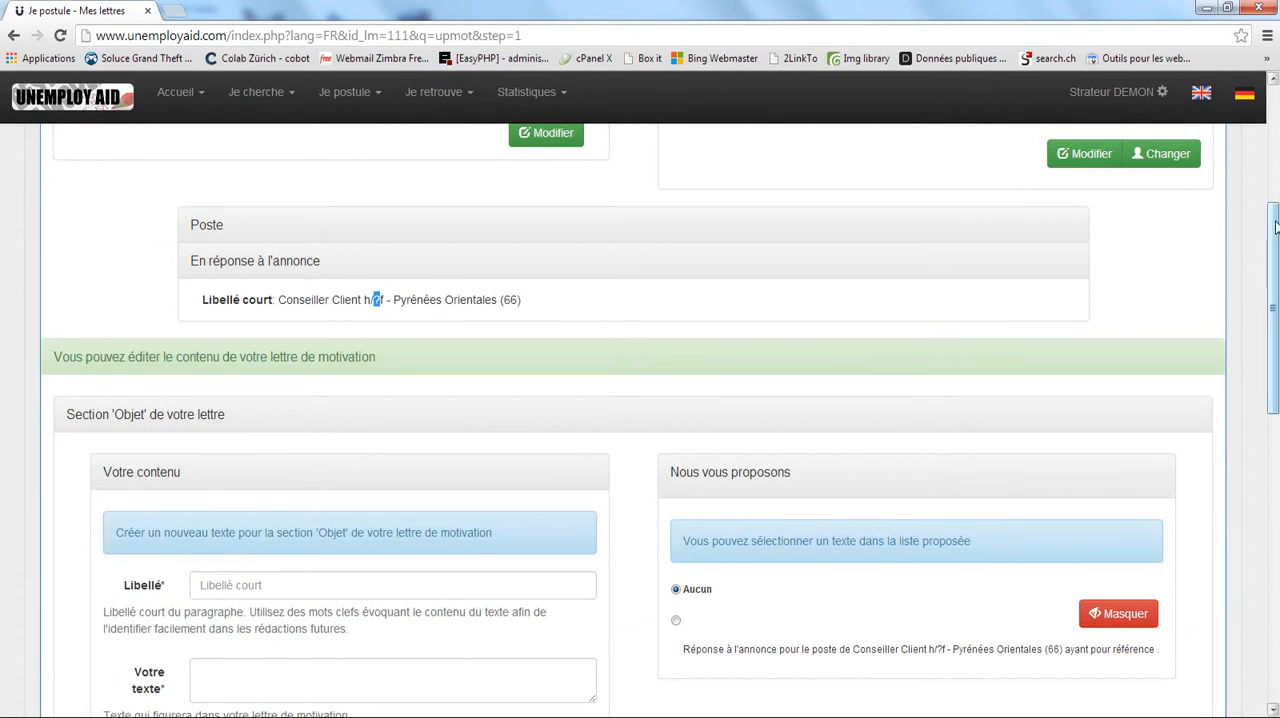
{"action": "left_click_drag", "start_coordinate": [1272, 228], "coordinate": [1276, 265]}
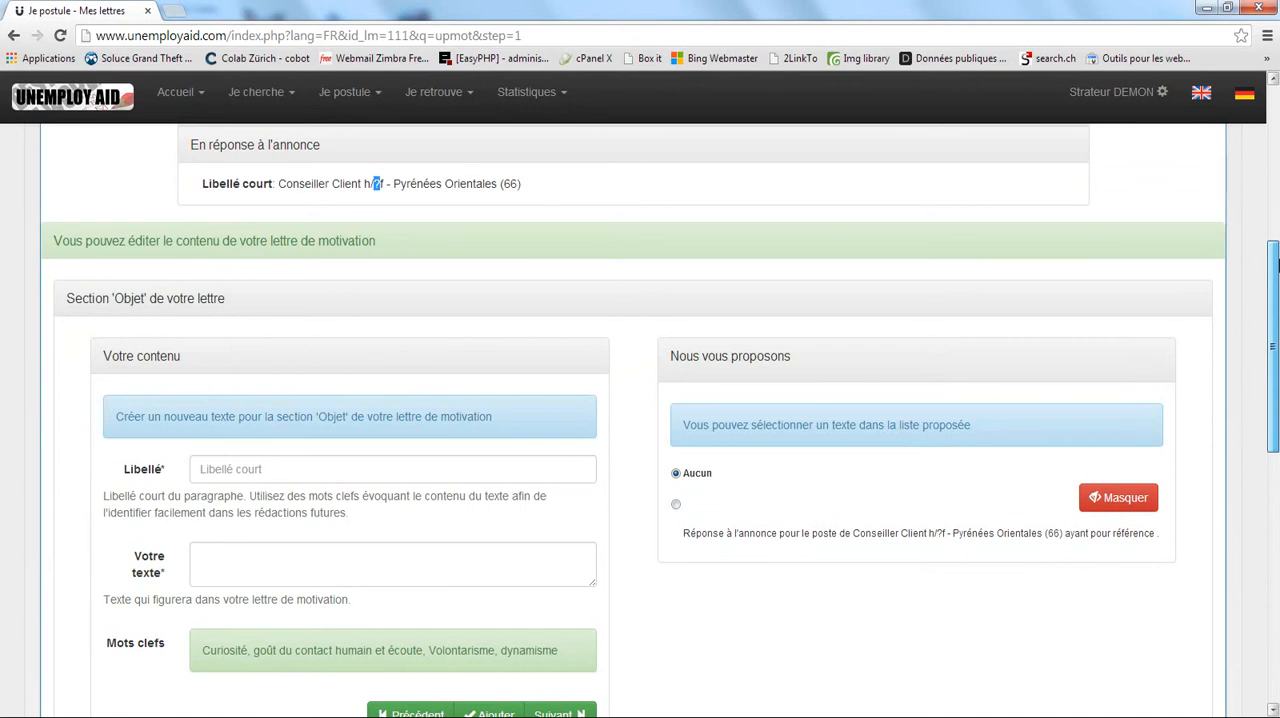
{"action": "left_click_drag", "start_coordinate": [1276, 264], "coordinate": [1276, 262]}
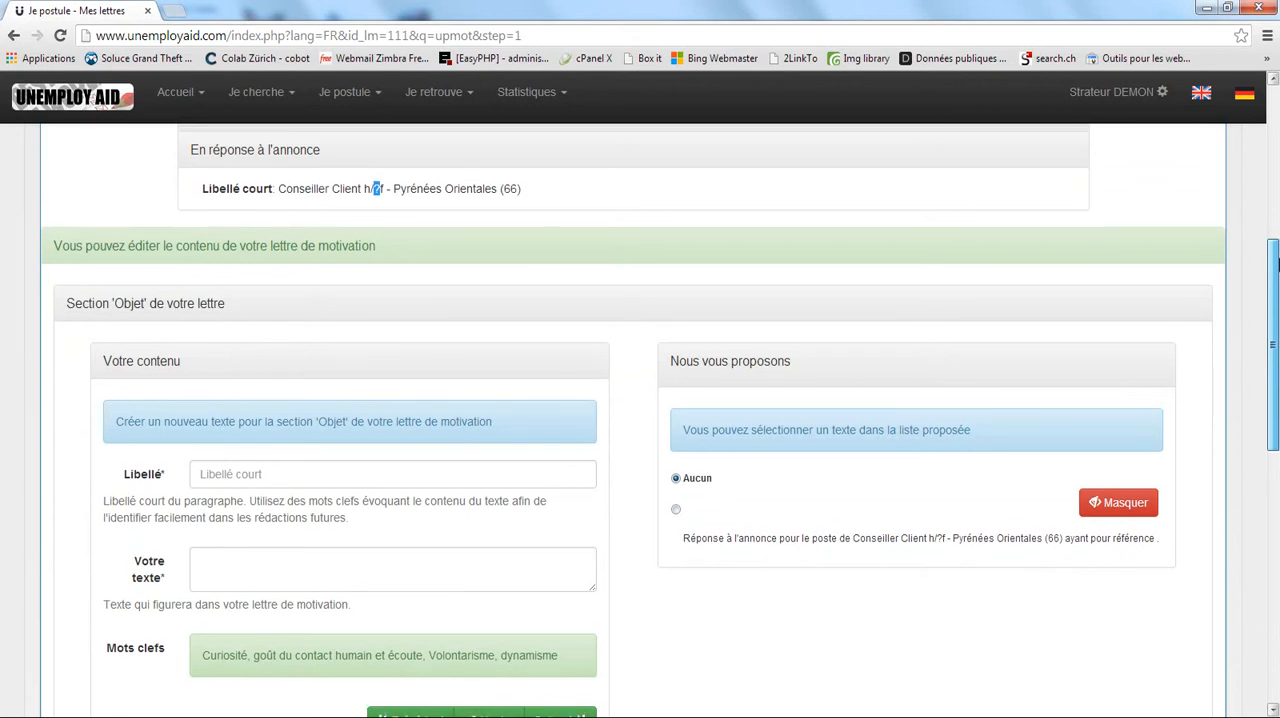
{"action": "left_click_drag", "start_coordinate": [1276, 262], "coordinate": [1276, 200]}
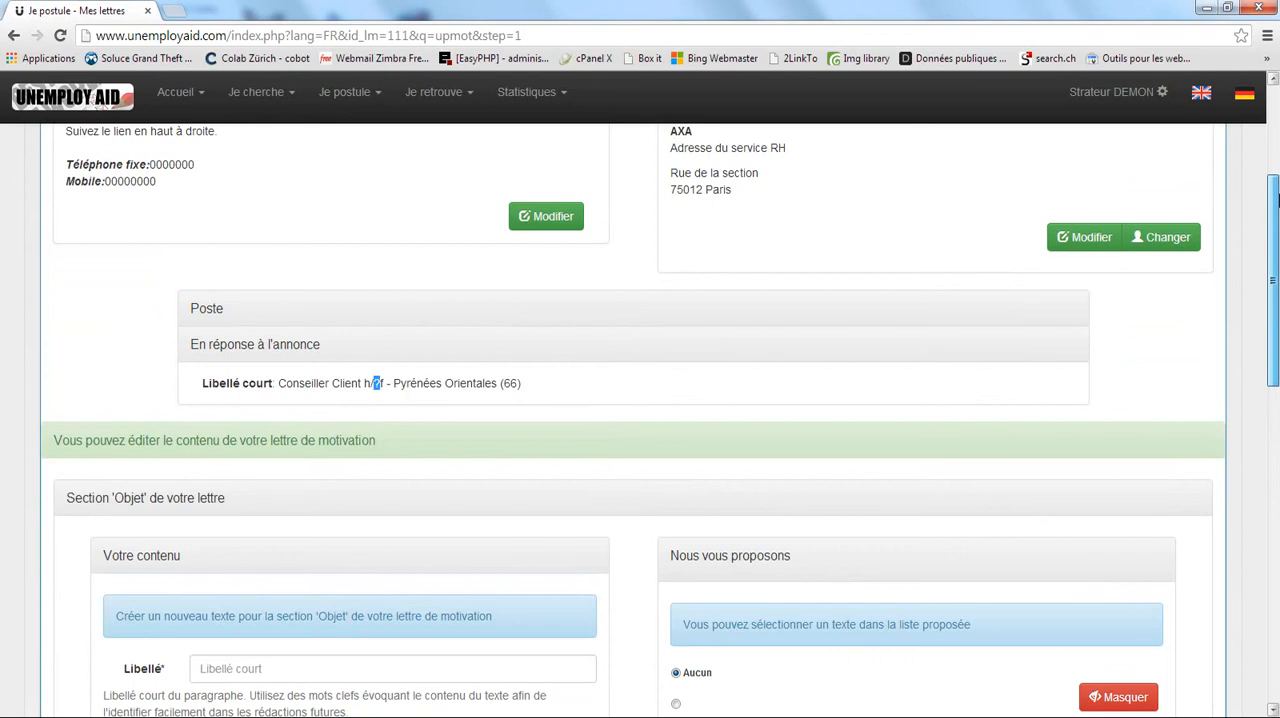
Select the suggested job-ad response text for the letter's 'Objet' section.
{"action": "left_click_drag", "start_coordinate": [1276, 200], "coordinate": [1276, 311]}
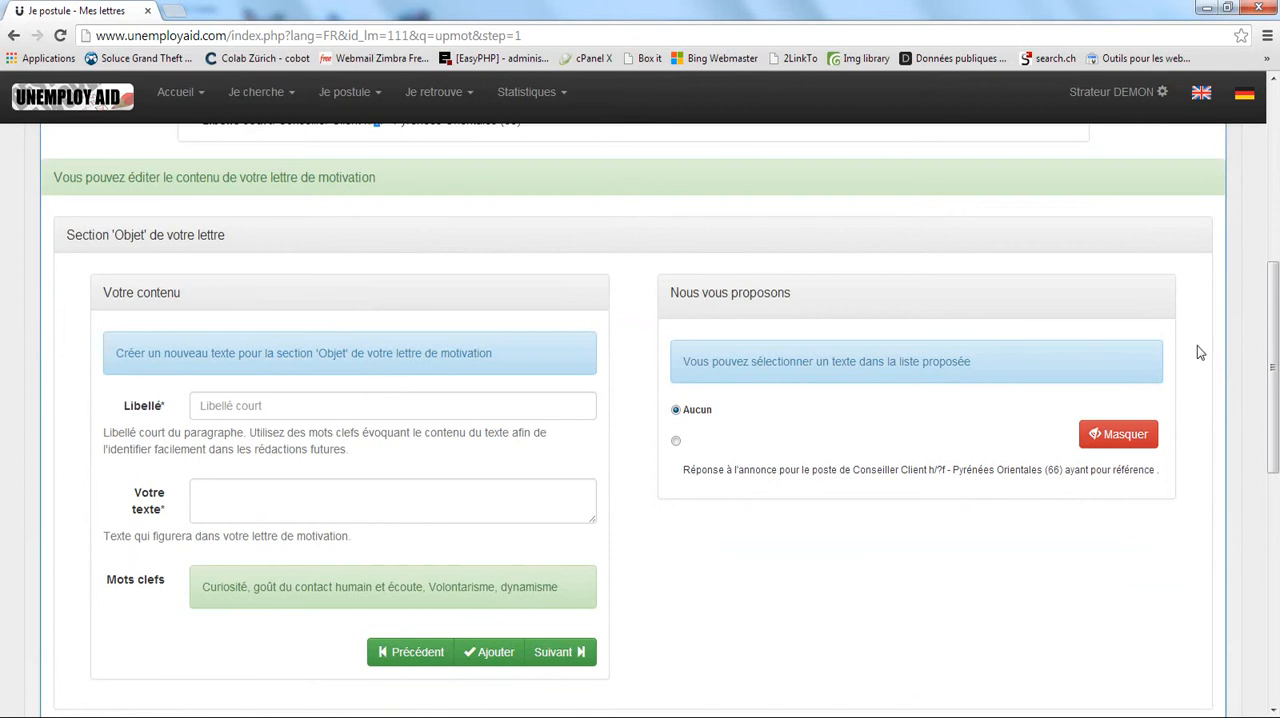
{"action": "left_click", "coordinate": [677, 442]}
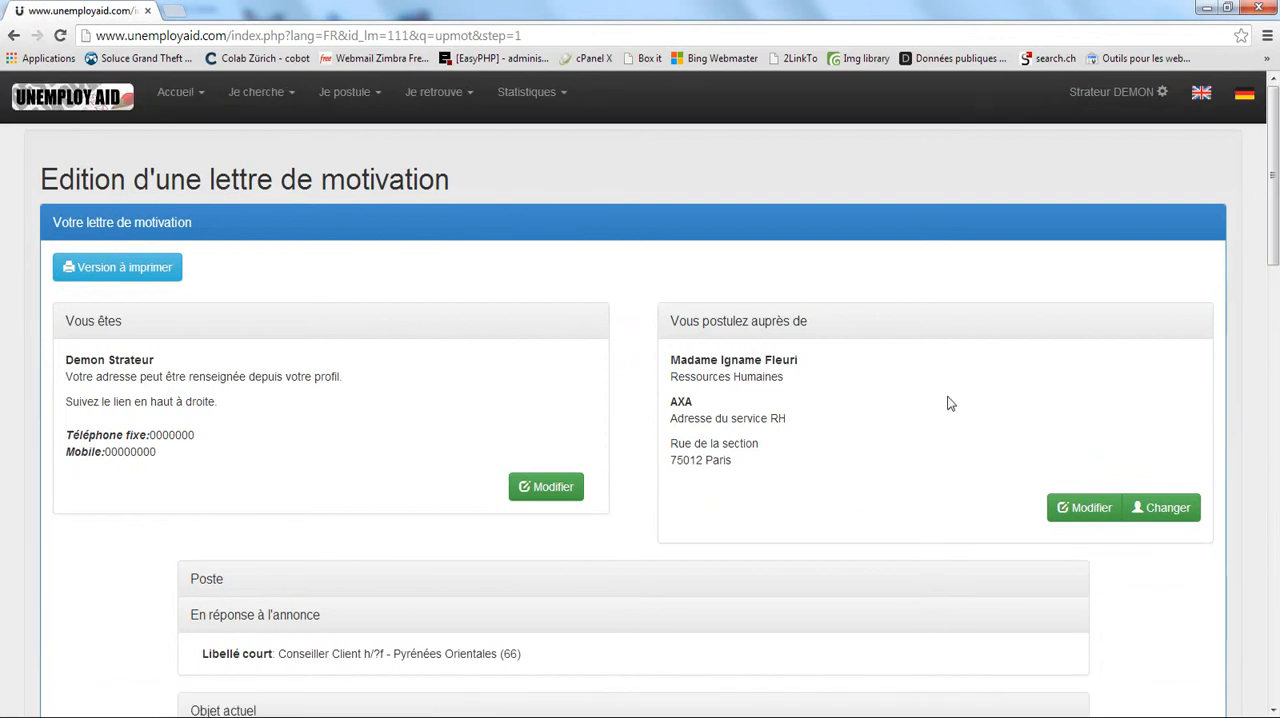
{"action": "left_click_drag", "start_coordinate": [1275, 147], "coordinate": [1275, 273]}
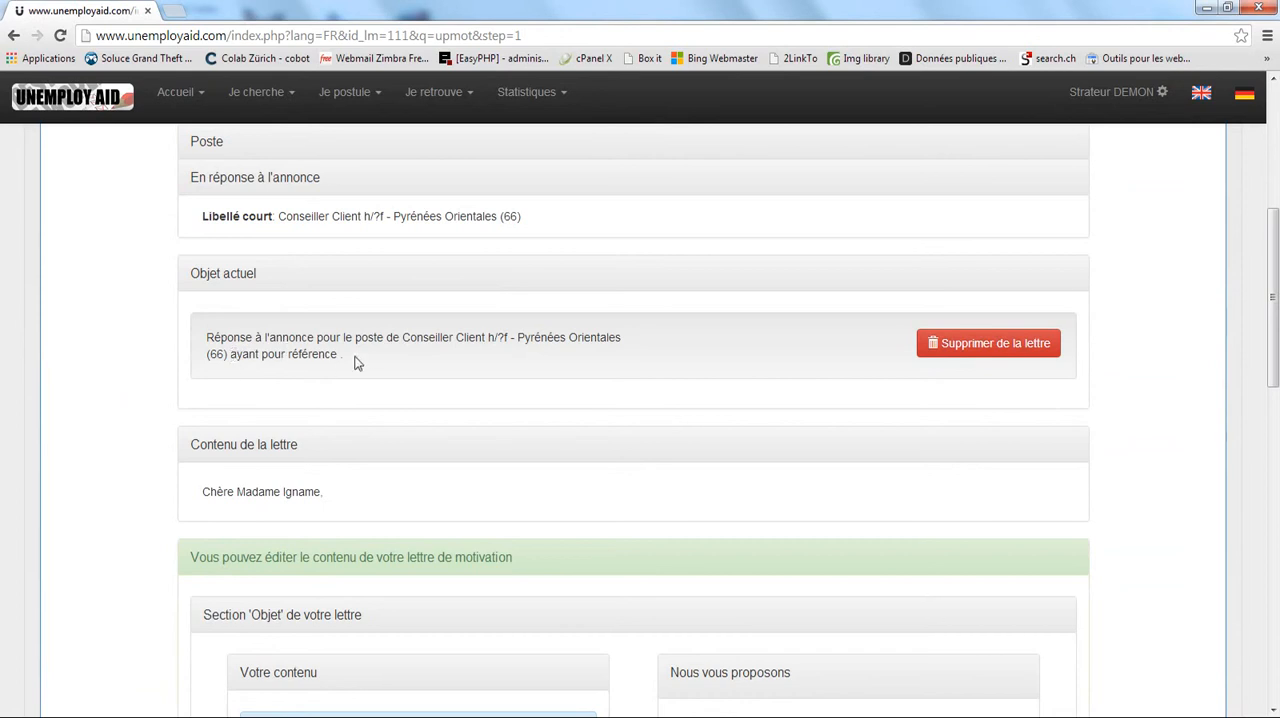
{"action": "scroll", "coordinate": [1268, 375], "scroll_direction": "down", "scroll_amount": 3}
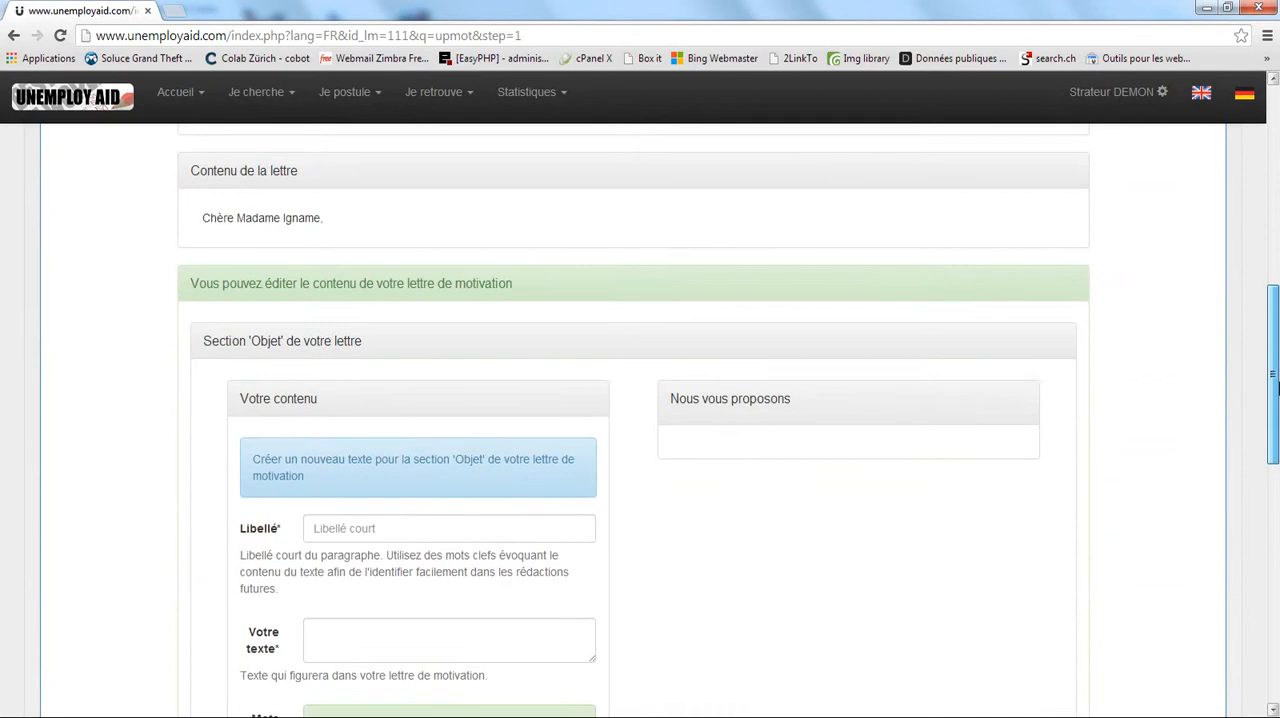
Delete the suggested response text from the letter's current 'Objet' and confirm the removal.
{"action": "left_click_drag", "start_coordinate": [1273, 385], "coordinate": [1266, 295]}
{"action": "left_click", "coordinate": [972, 394]}
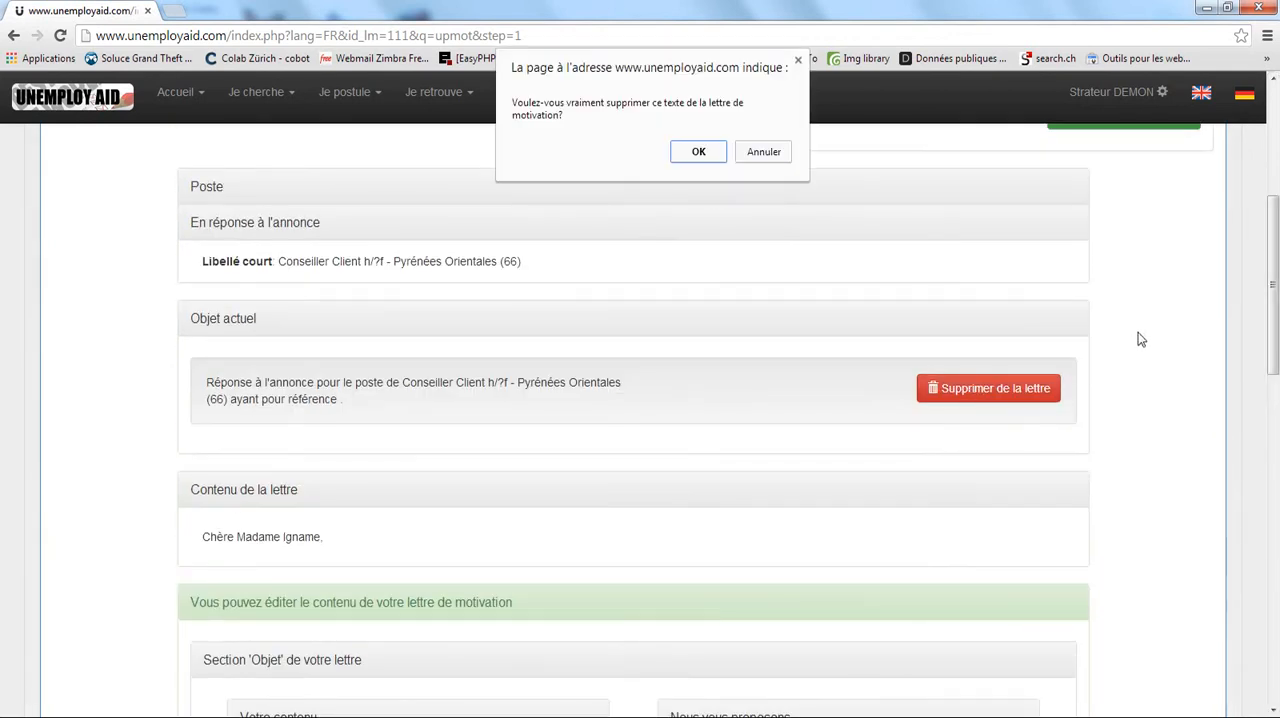
{"action": "left_click", "coordinate": [706, 152]}
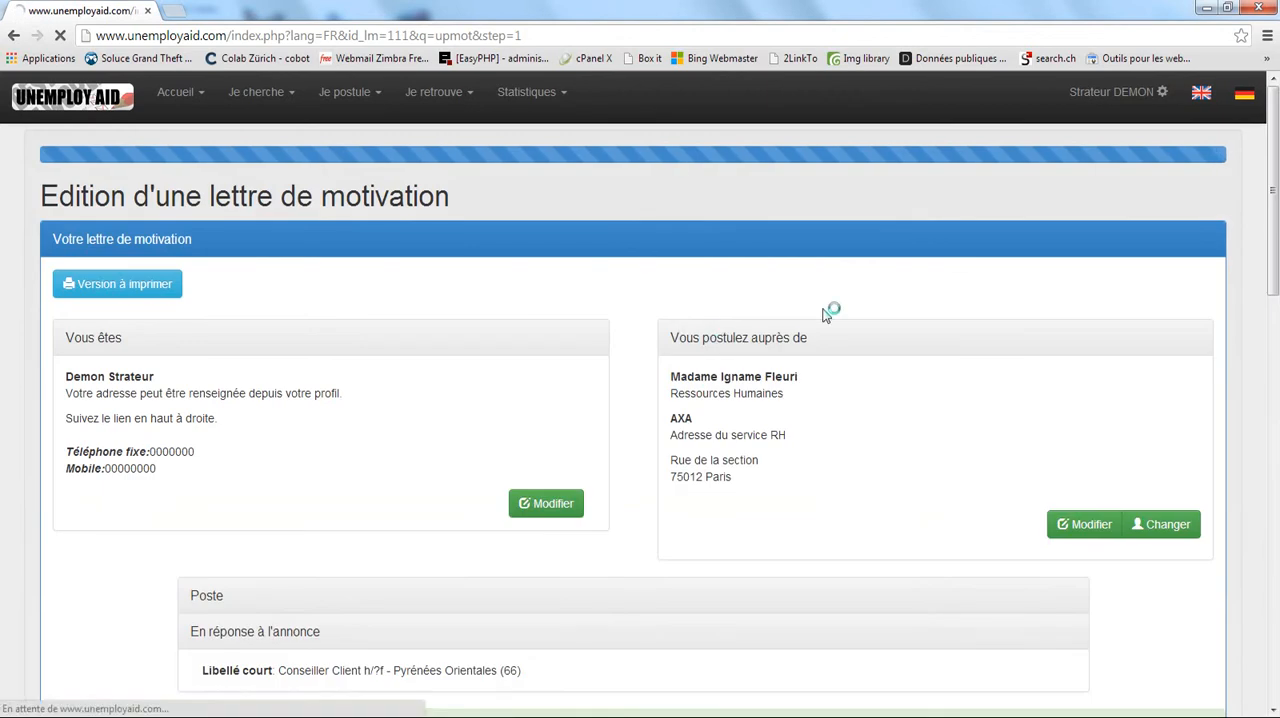
Start a custom text for the 'Objet' section with "Réponse à l'annonce pour le poste de".
{"action": "left_click_drag", "start_coordinate": [1268, 178], "coordinate": [1275, 405]}
{"action": "left_click", "coordinate": [240, 261]}
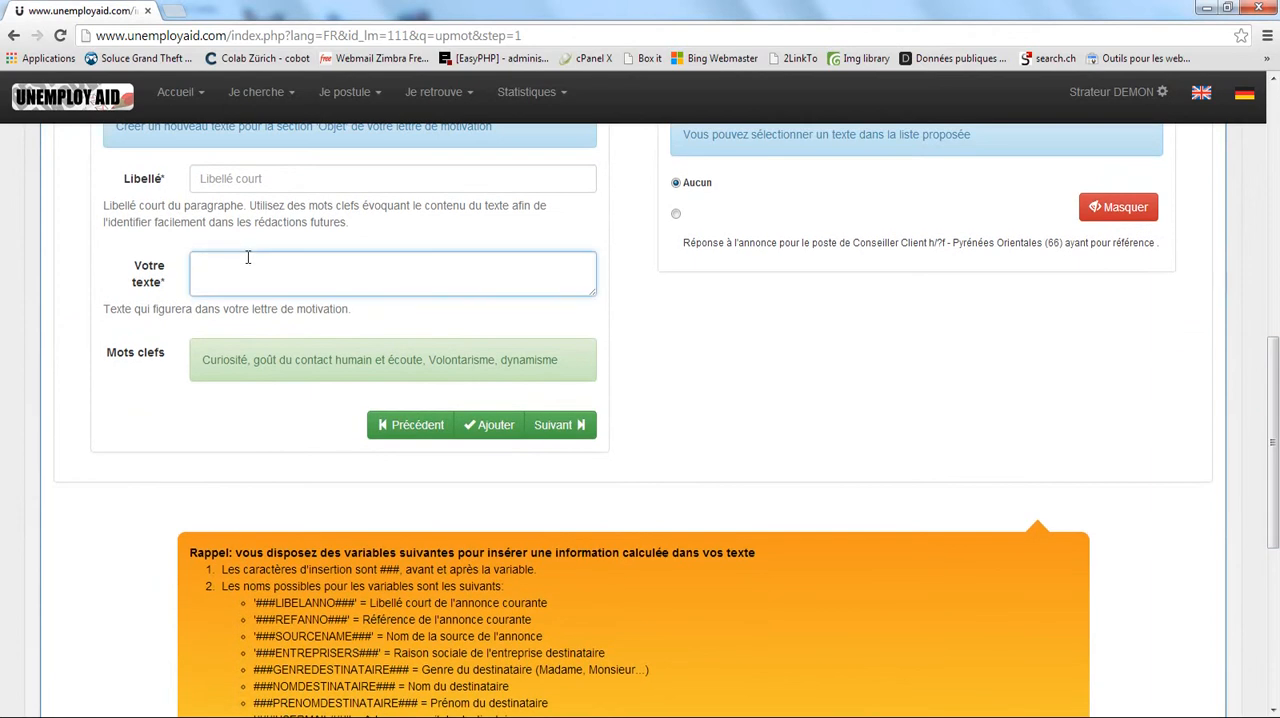
{"action": "type", "text": "Réponse à l'annonce pour l"}
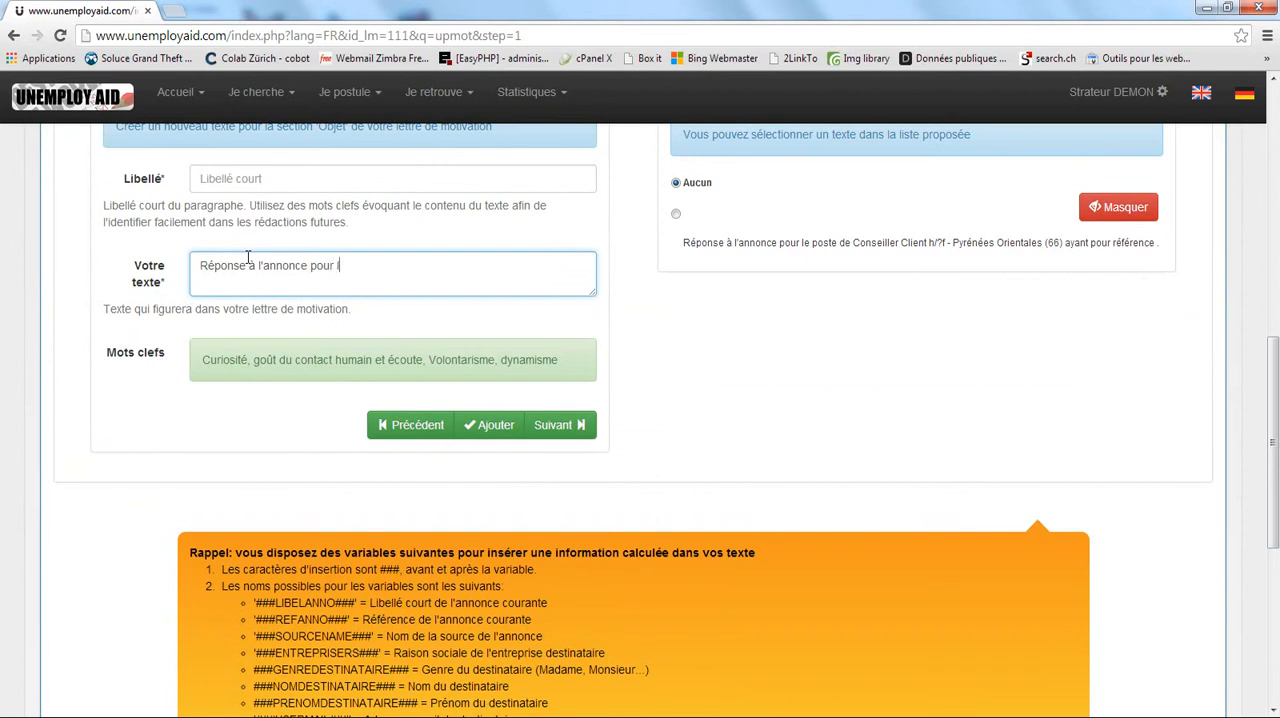
{"action": "type", "text": "e poste de"}
Copy the '###LIBELANNO###' variable from the reminder list and append it to the custom 'Objet' text.
{"action": "left_click", "coordinate": [349, 570]}
{"action": "scroll", "coordinate": [385, 559], "scroll_direction": "down", "scroll_amount": 2}
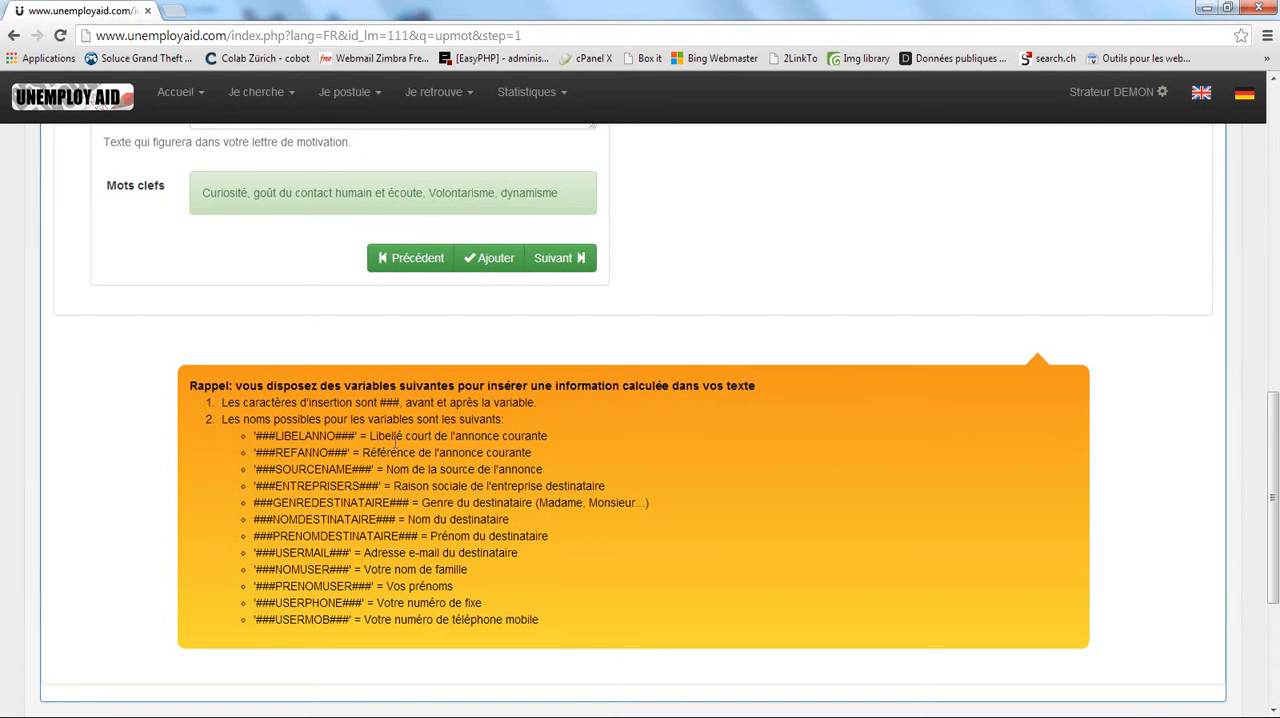
{"action": "left_click_drag", "start_coordinate": [370, 436], "coordinate": [559, 434]}
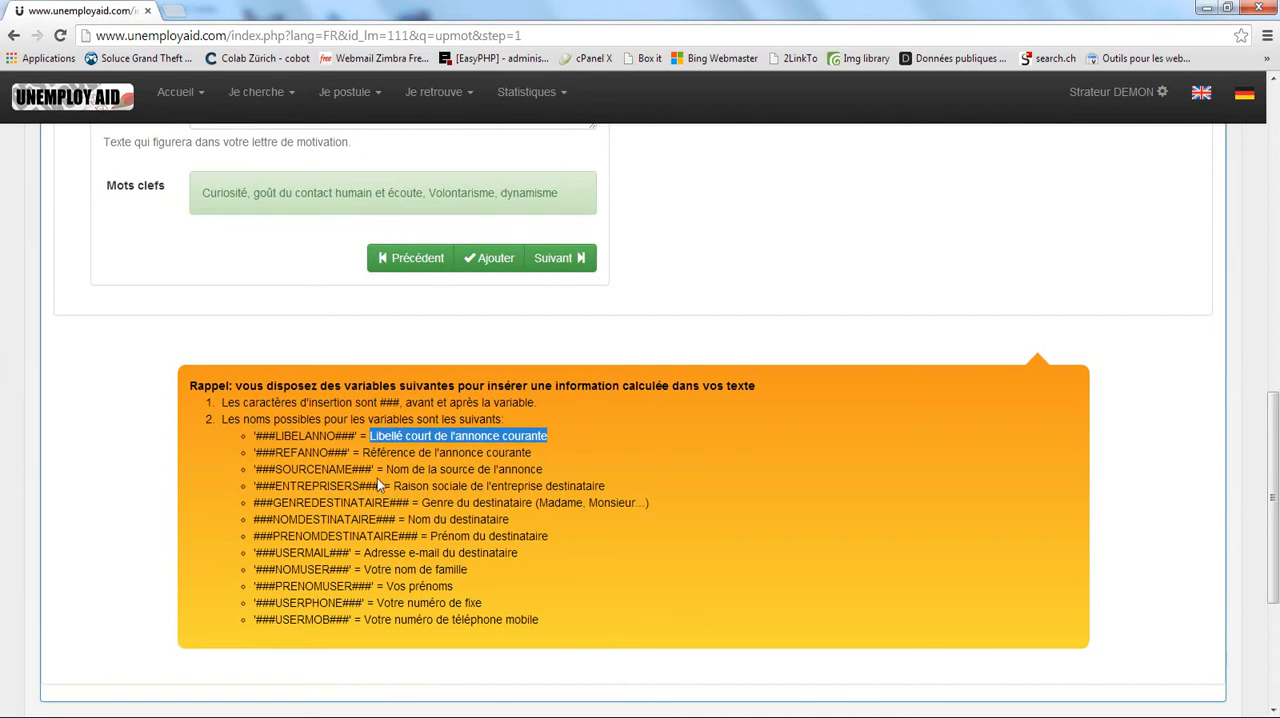
{"action": "left_click_drag", "start_coordinate": [257, 436], "coordinate": [356, 437]}
{"action": "key", "text": "ctrl+c"}
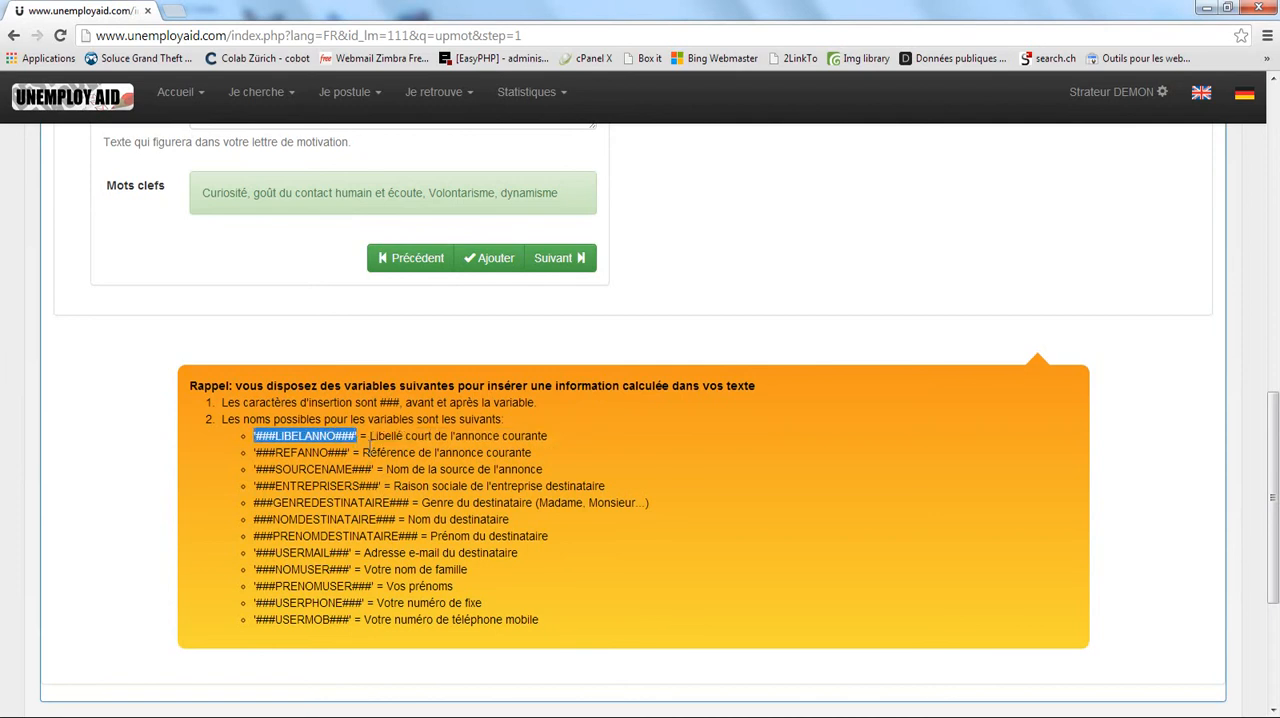
{"action": "scroll", "coordinate": [274, 371], "scroll_direction": "up", "scroll_amount": 3}
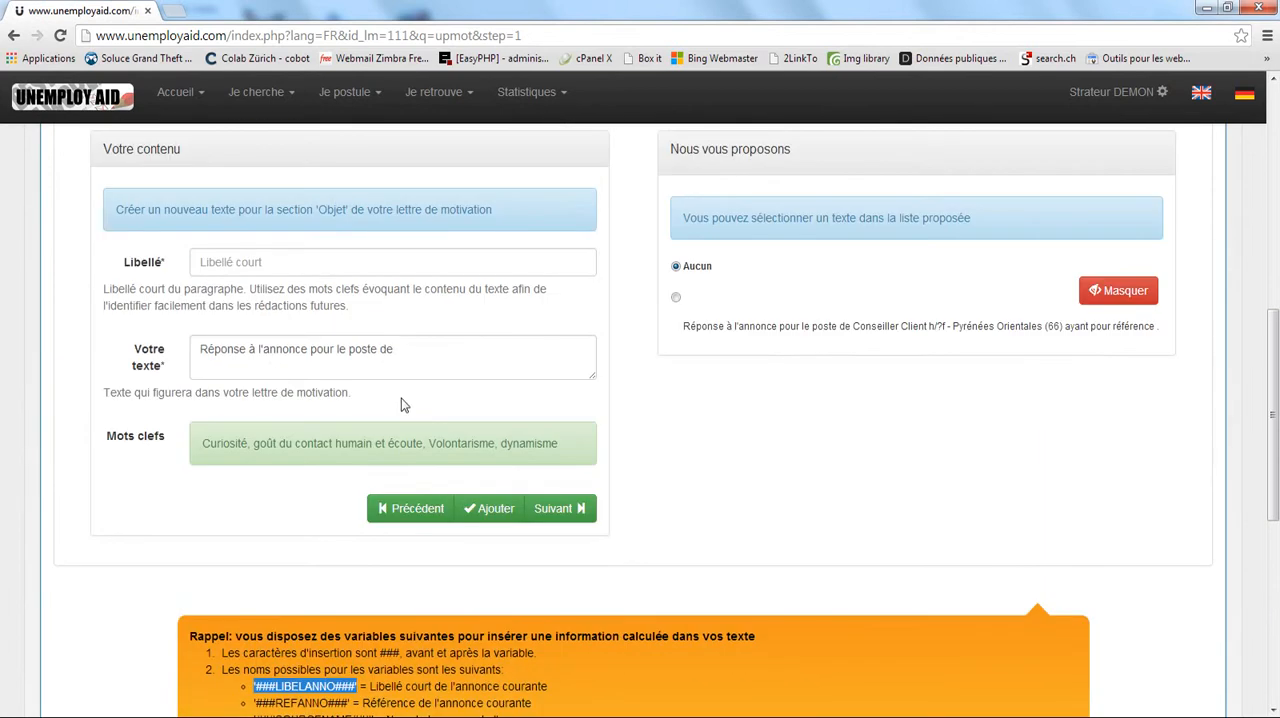
{"action": "left_click", "coordinate": [430, 353]}
{"action": "key", "text": "ctrl+v"}
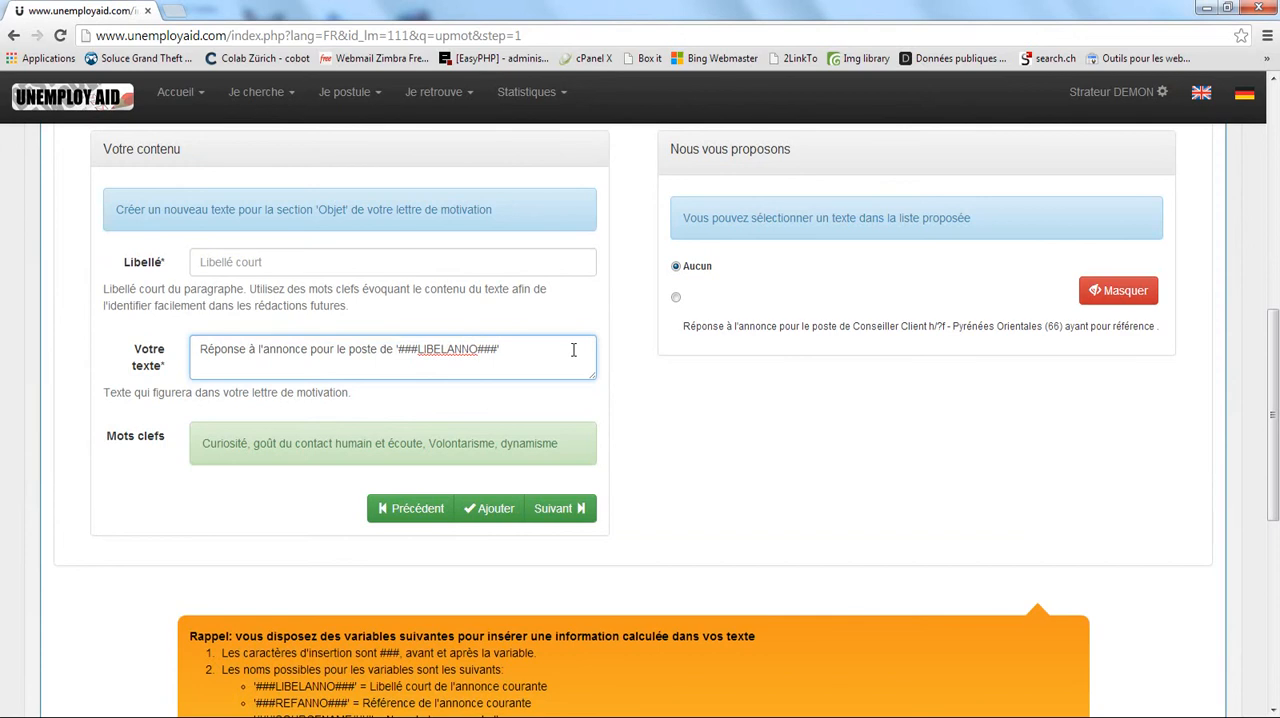
Continue the 'Objet' text with "parue sur le site" and the copied '###SOURCENAME###' variable, ending with a period.
{"action": "type", "text": "parue sur le site"}
{"action": "scroll", "coordinate": [434, 366], "scroll_direction": "down", "scroll_amount": 3}
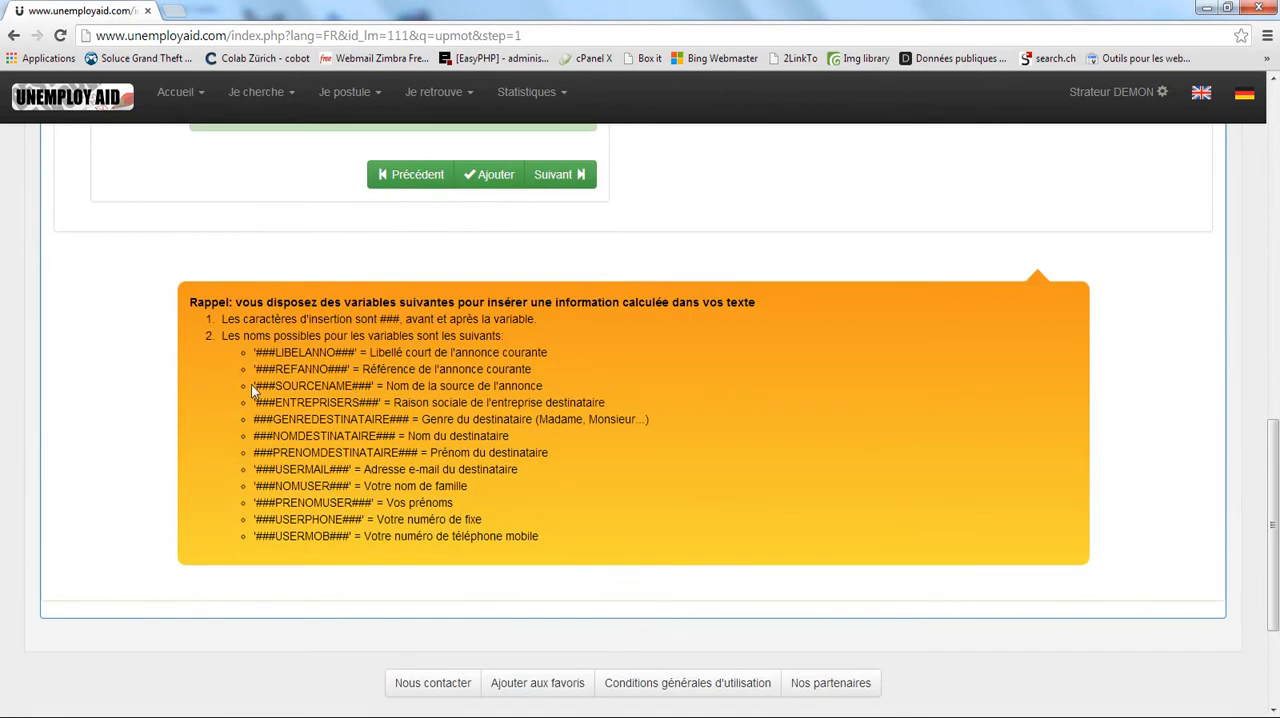
{"action": "left_click_drag", "start_coordinate": [254, 386], "coordinate": [366, 386]}
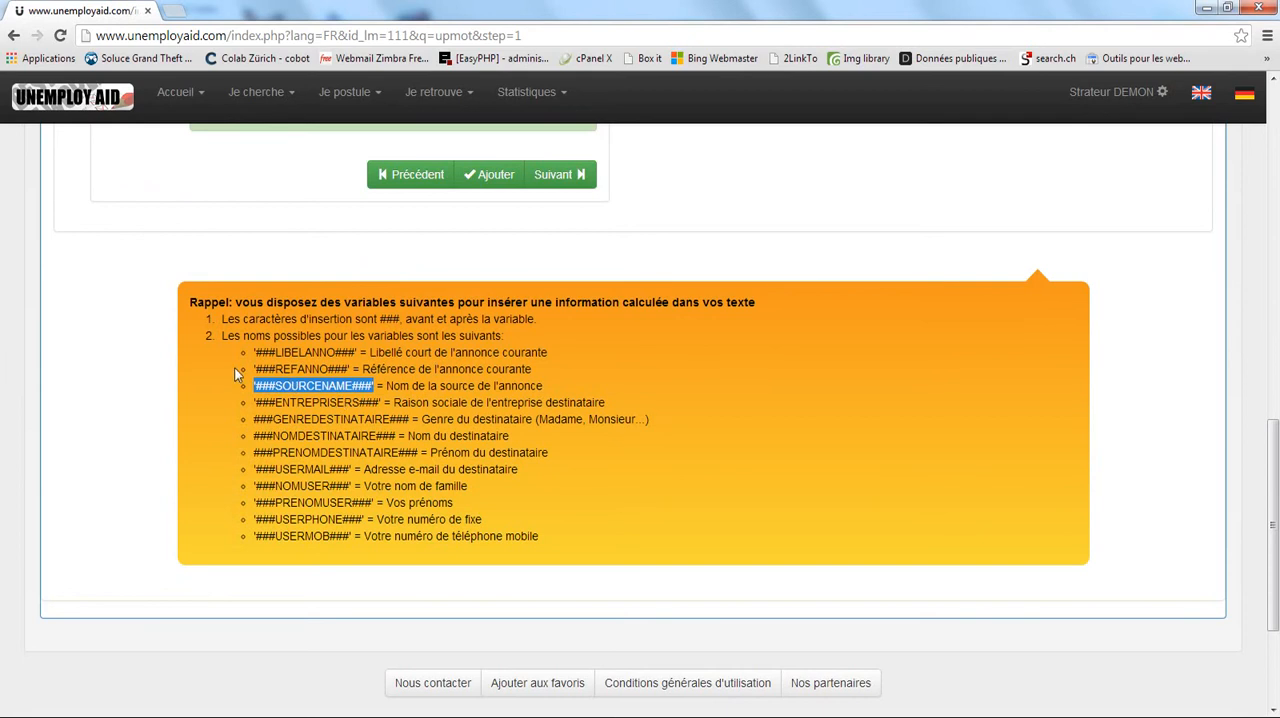
{"action": "scroll", "coordinate": [480, 321], "scroll_direction": "up", "scroll_amount": 2}
{"action": "scroll", "coordinate": [529, 365], "scroll_direction": "up", "scroll_amount": 1}
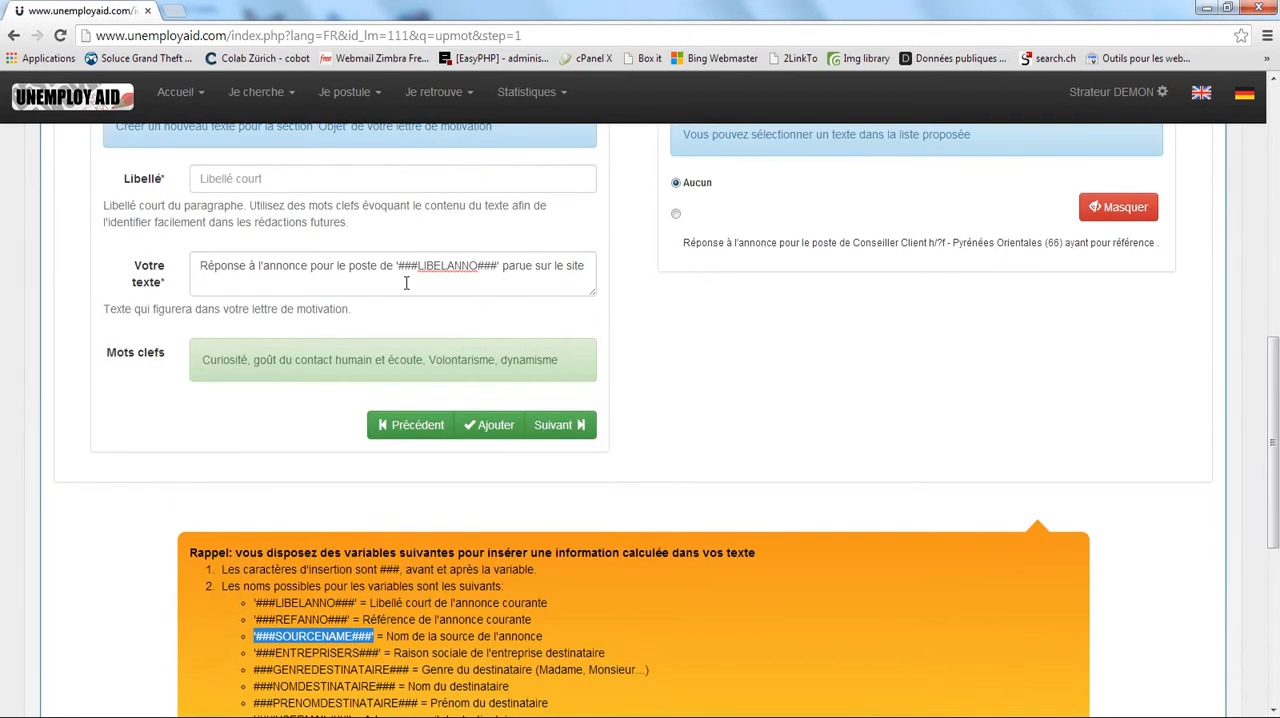
{"action": "left_click", "coordinate": [591, 268]}
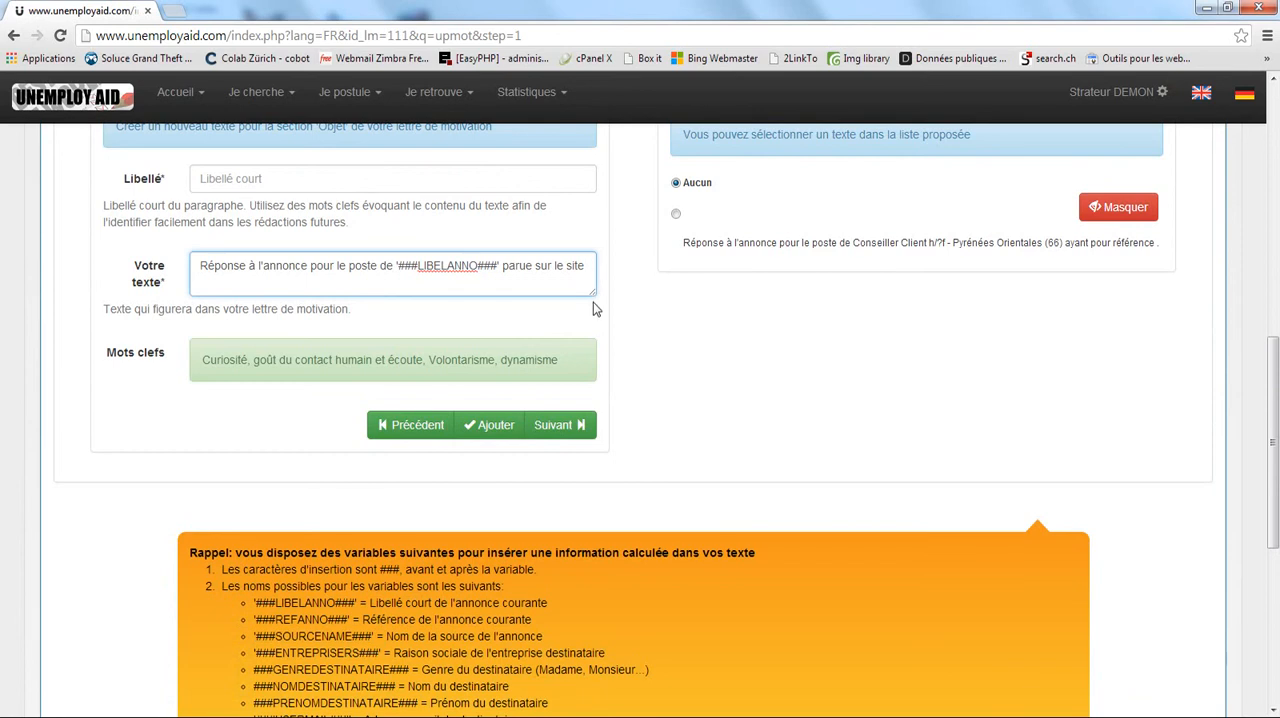
{"action": "type", "text": "'###SOURCENAME###'"}
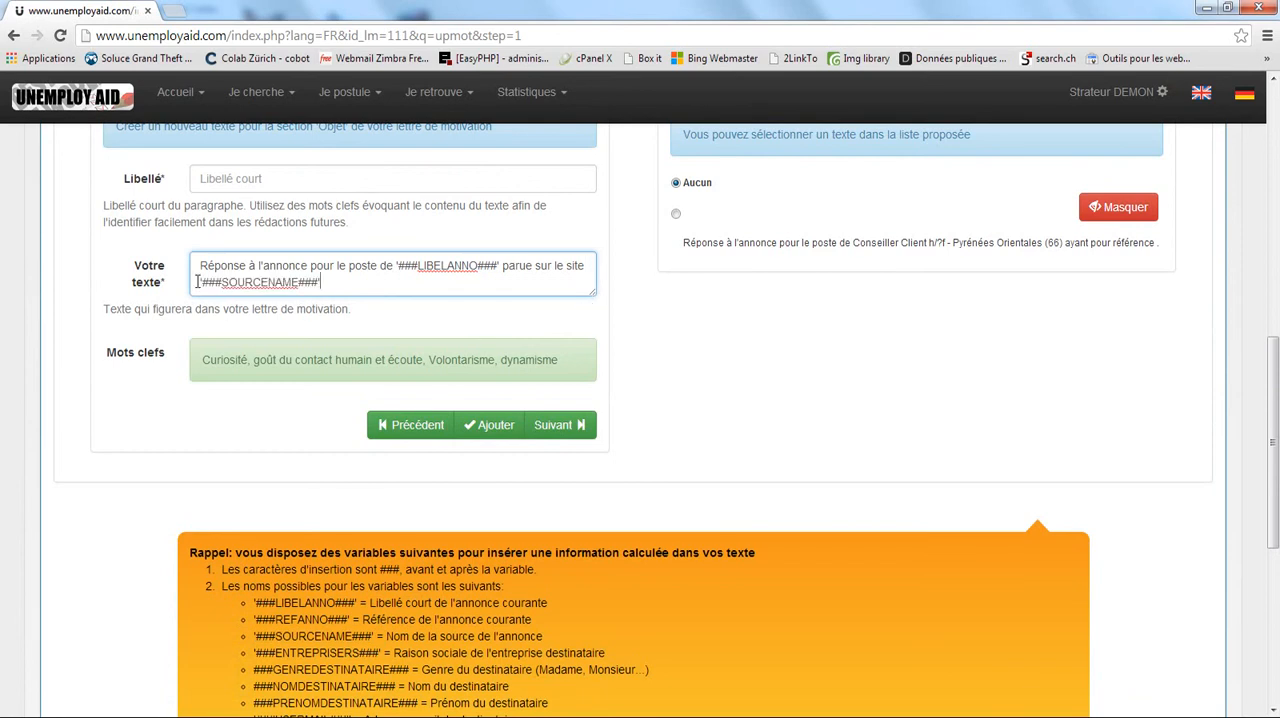
{"action": "mouse_move", "coordinate": [202, 283]}
{"action": "left_mouse_down"}
{"action": "mouse_move", "coordinate": [240, 288]}
{"action": "mouse_move", "coordinate": [220, 289]}
{"action": "left_mouse_up"}
{"action": "left_click", "coordinate": [252, 281]}
{"action": "left_click_drag", "start_coordinate": [222, 283], "coordinate": [300, 283]}
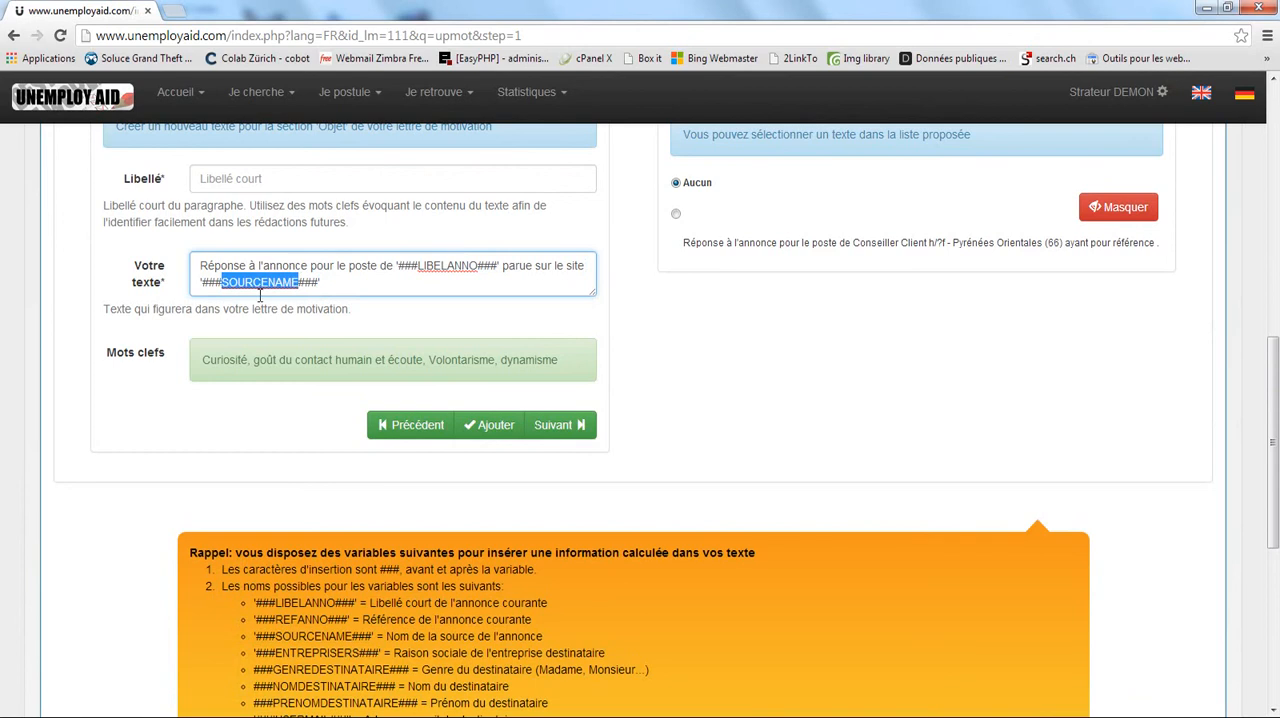
{"action": "left_click", "coordinate": [352, 283]}
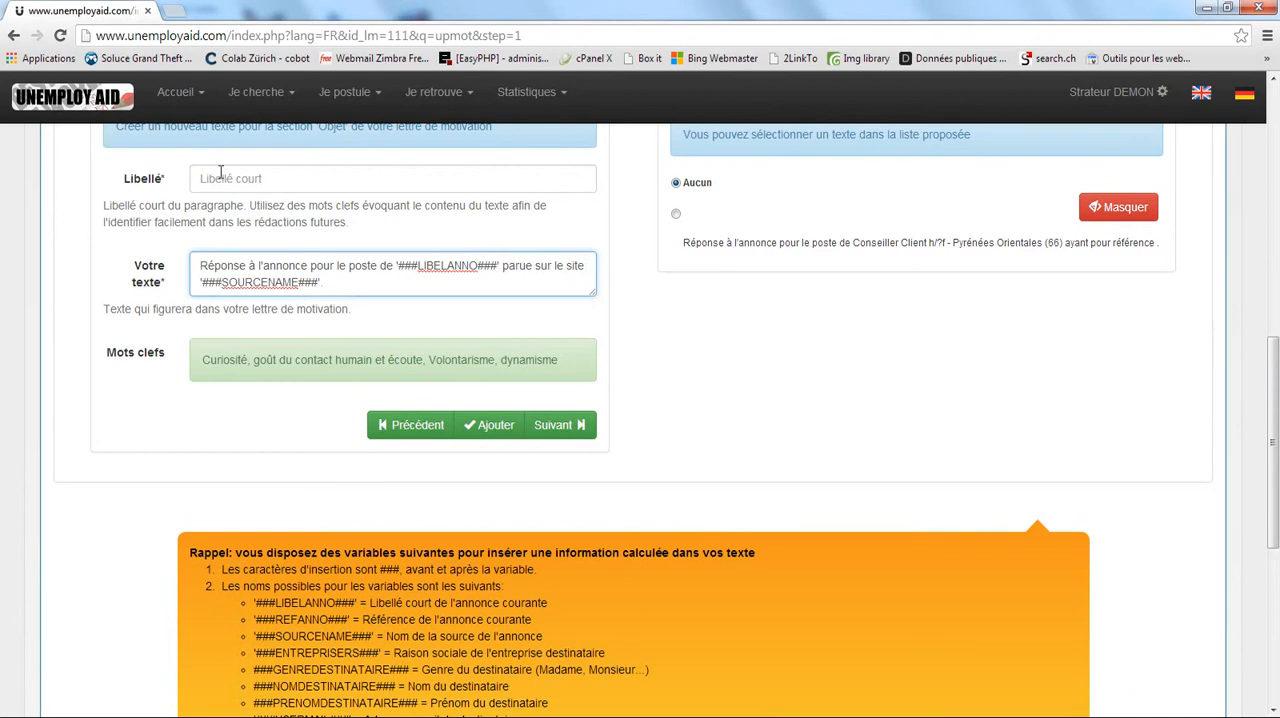
Label the custom 'Objet' text "ANnonce plus source" and add it to the letter.
{"action": "left_click", "coordinate": [261, 179]}
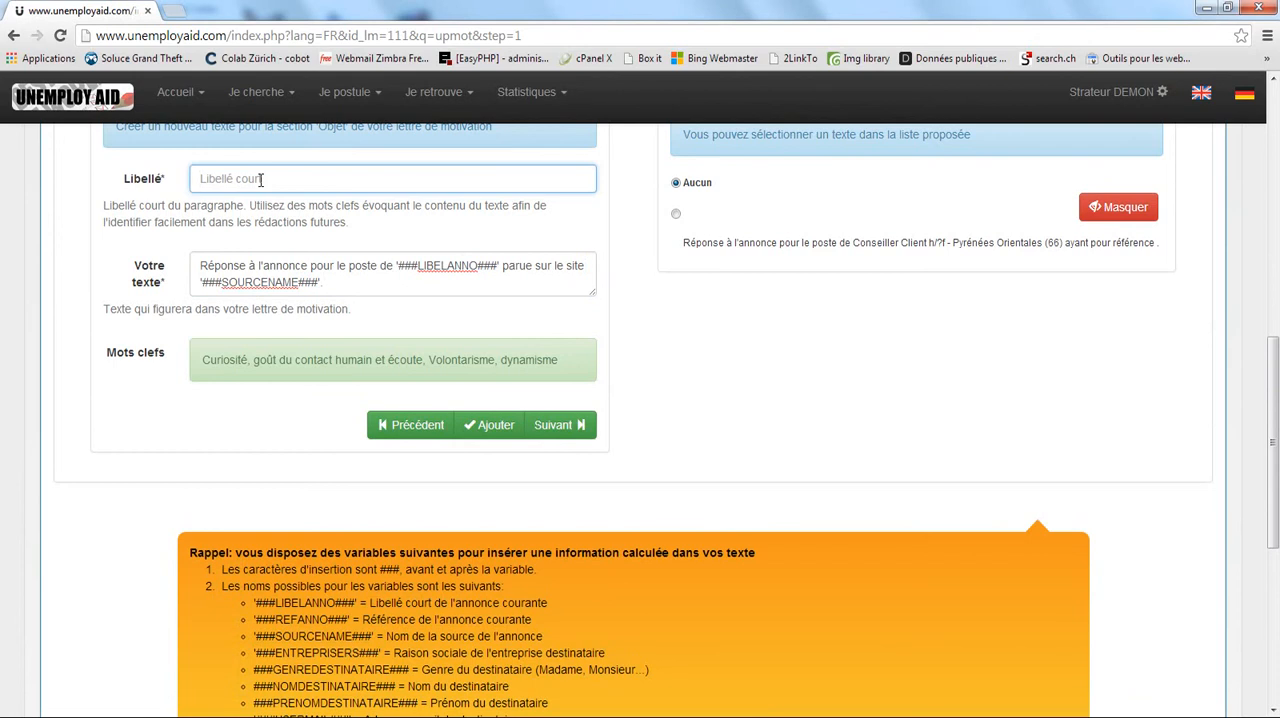
{"action": "type", "text": "ANnonce "}
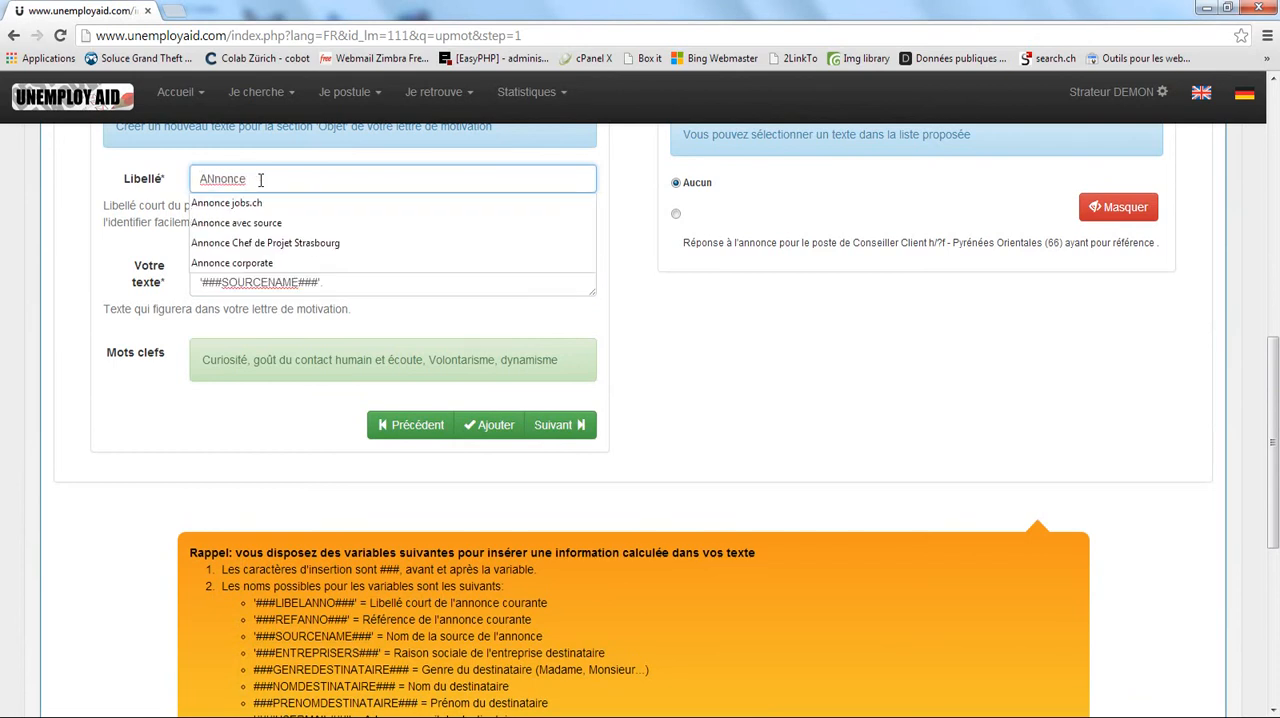
{"action": "type", "text": "plus"}
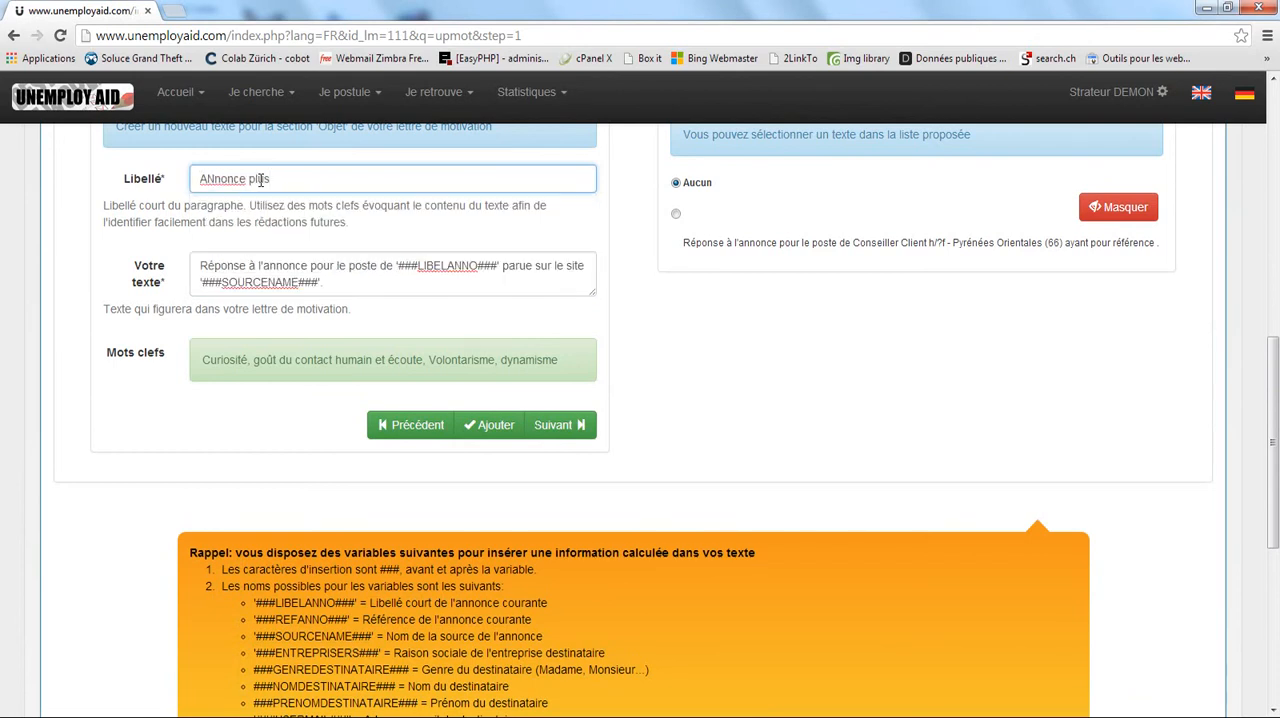
{"action": "type", "text": " source"}
{"action": "left_click", "coordinate": [492, 427]}
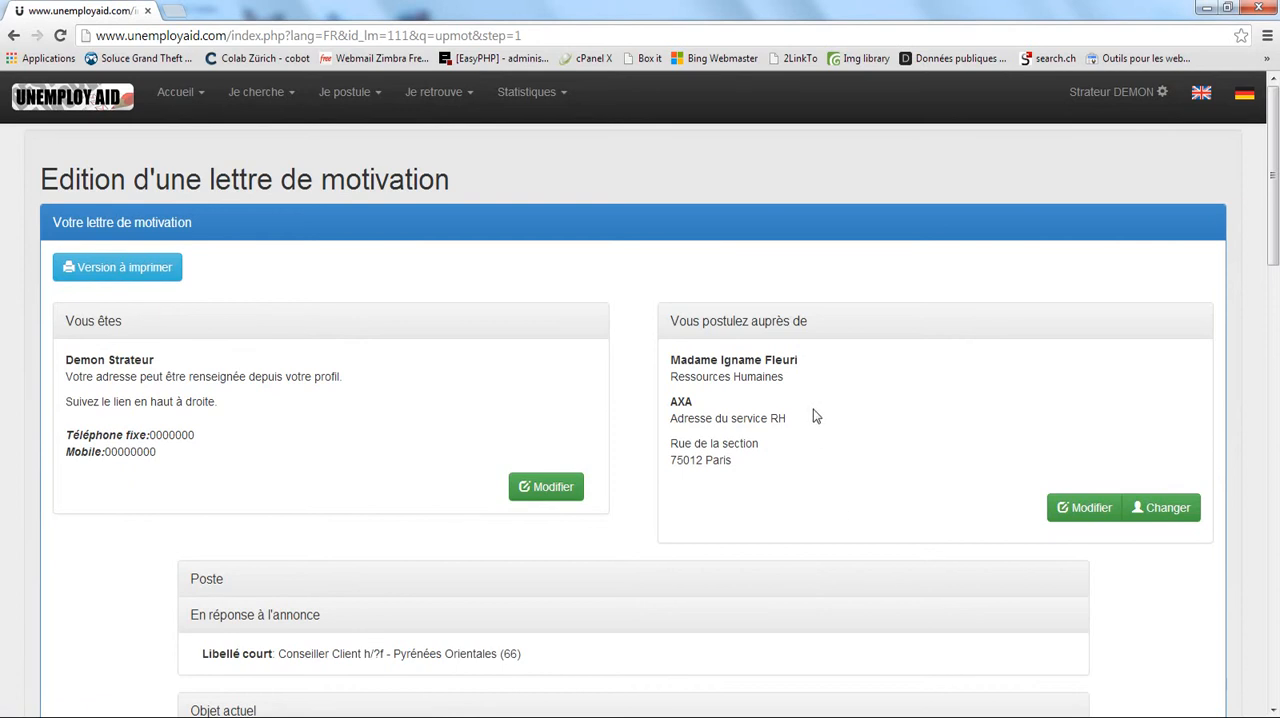
Check the added text under the current 'Objet' and proceed to the letter's 'Introduction politesse' section.
{"action": "scroll", "coordinate": [800, 385], "scroll_direction": "down", "scroll_amount": 9}
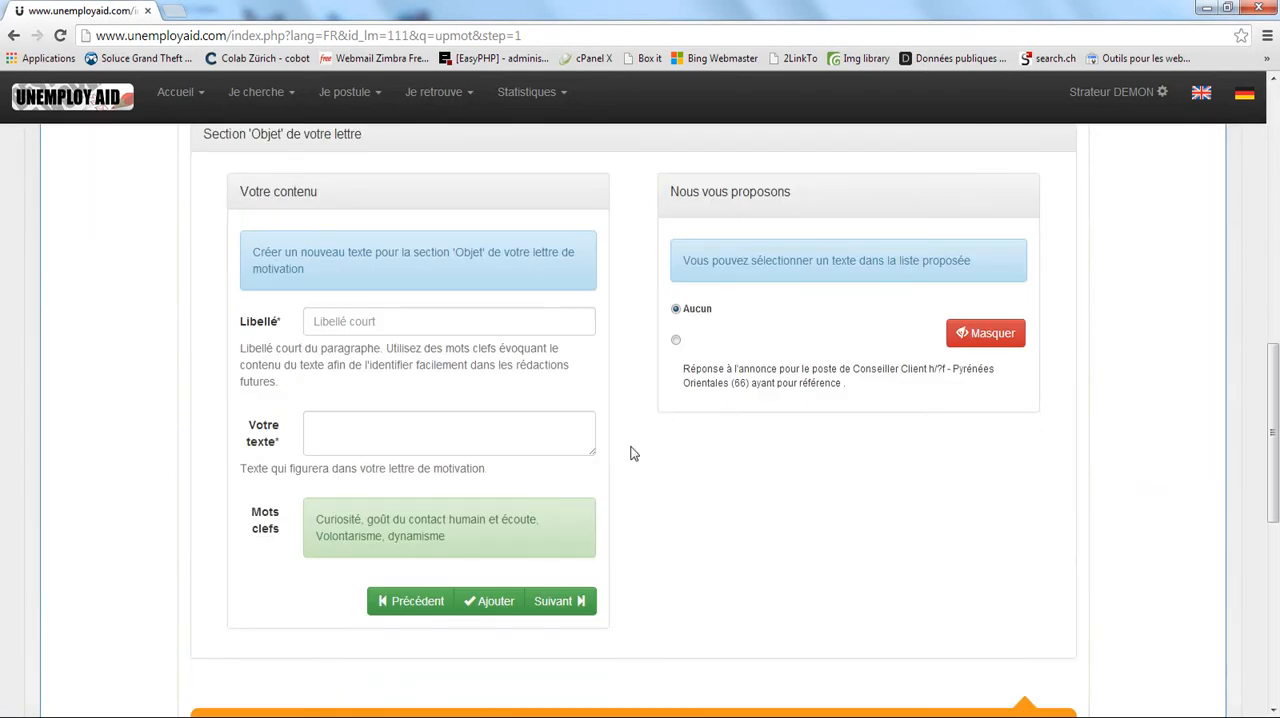
{"action": "scroll", "coordinate": [700, 420], "scroll_direction": "down", "scroll_amount": 2}
{"action": "scroll", "coordinate": [703, 374], "scroll_direction": "up", "scroll_amount": 3}
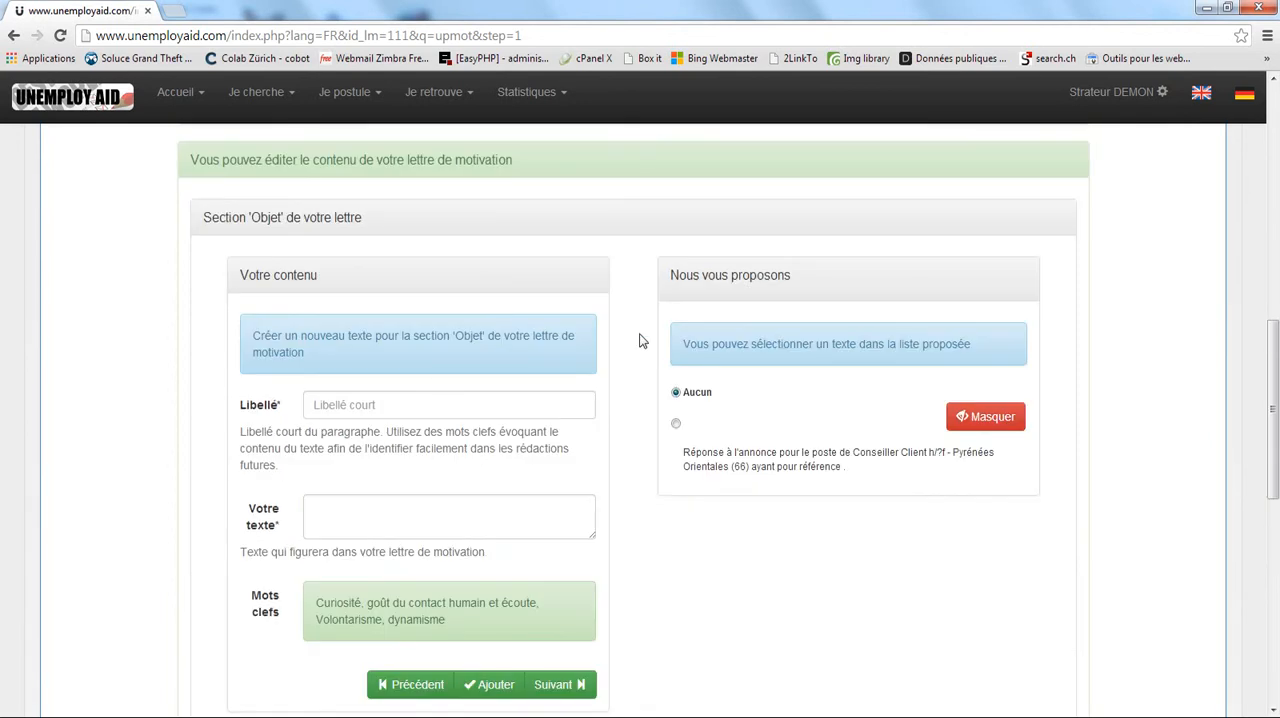
{"action": "scroll", "coordinate": [640, 341], "scroll_direction": "up", "scroll_amount": 3}
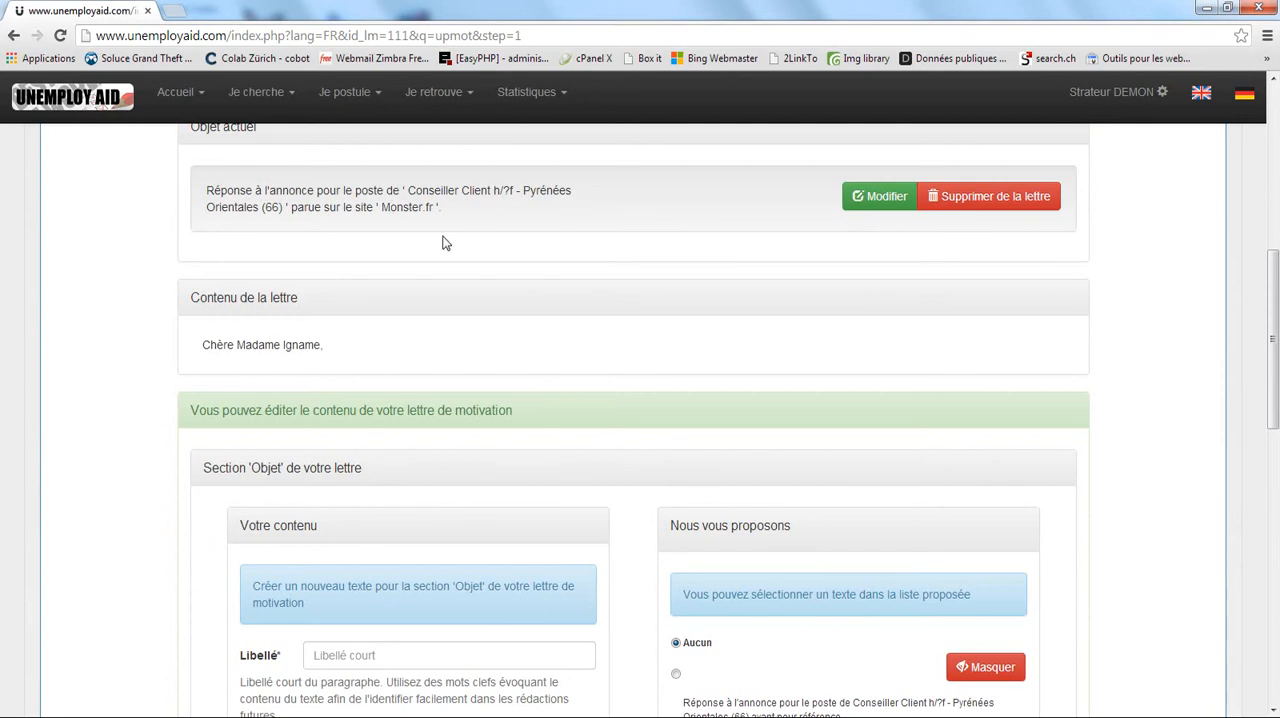
{"action": "scroll", "coordinate": [420, 252], "scroll_direction": "down", "scroll_amount": 1}
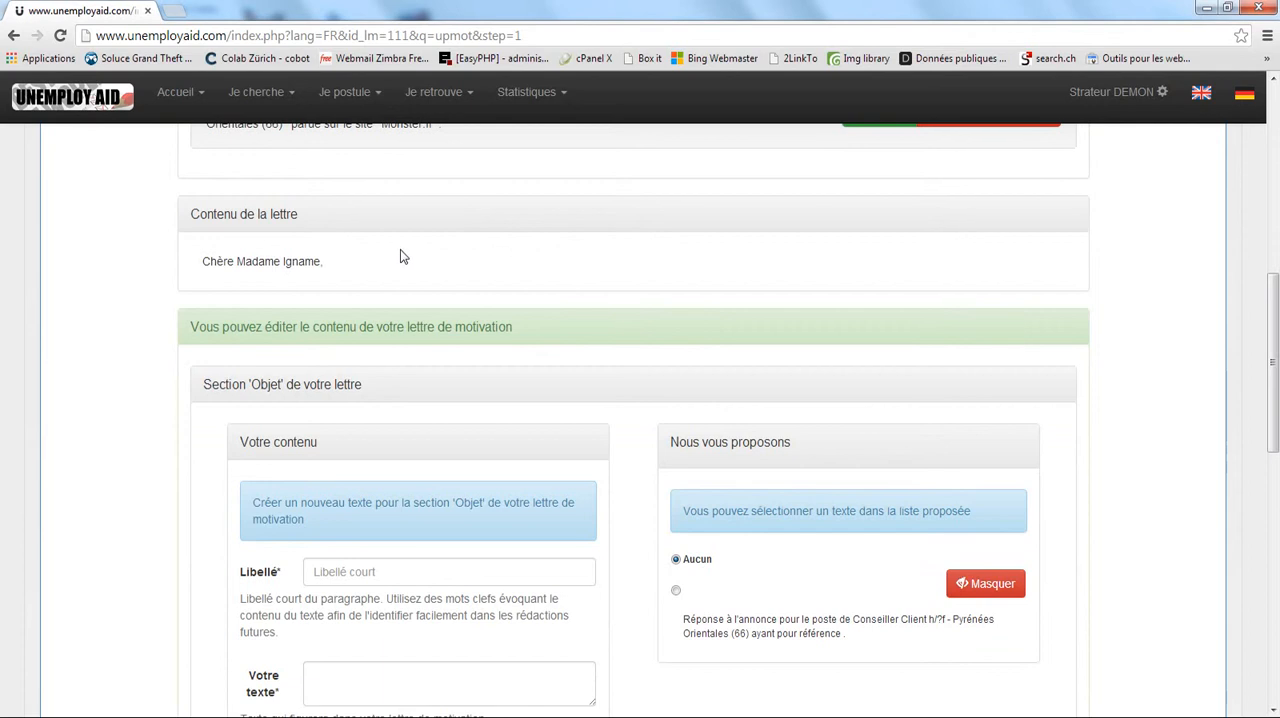
{"action": "scroll", "coordinate": [400, 257], "scroll_direction": "down", "scroll_amount": 2}
{"action": "scroll", "coordinate": [423, 306], "scroll_direction": "down", "scroll_amount": 1}
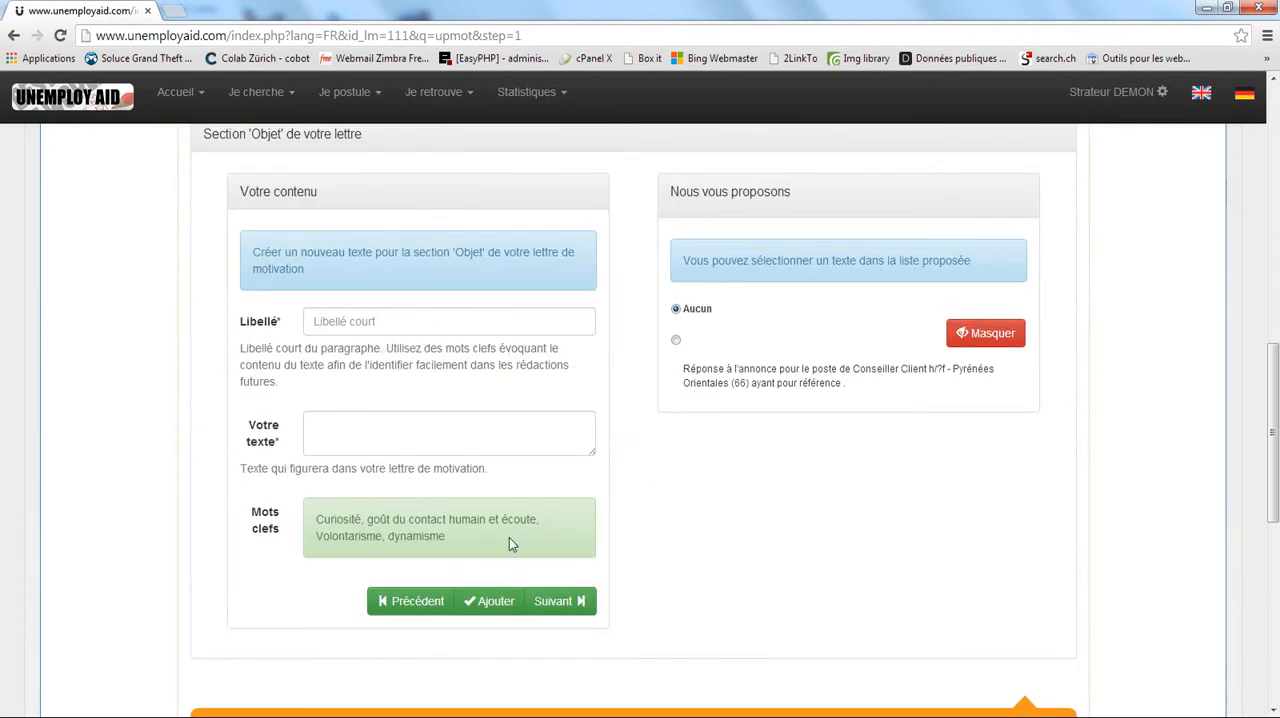
{"action": "left_click", "coordinate": [566, 600]}
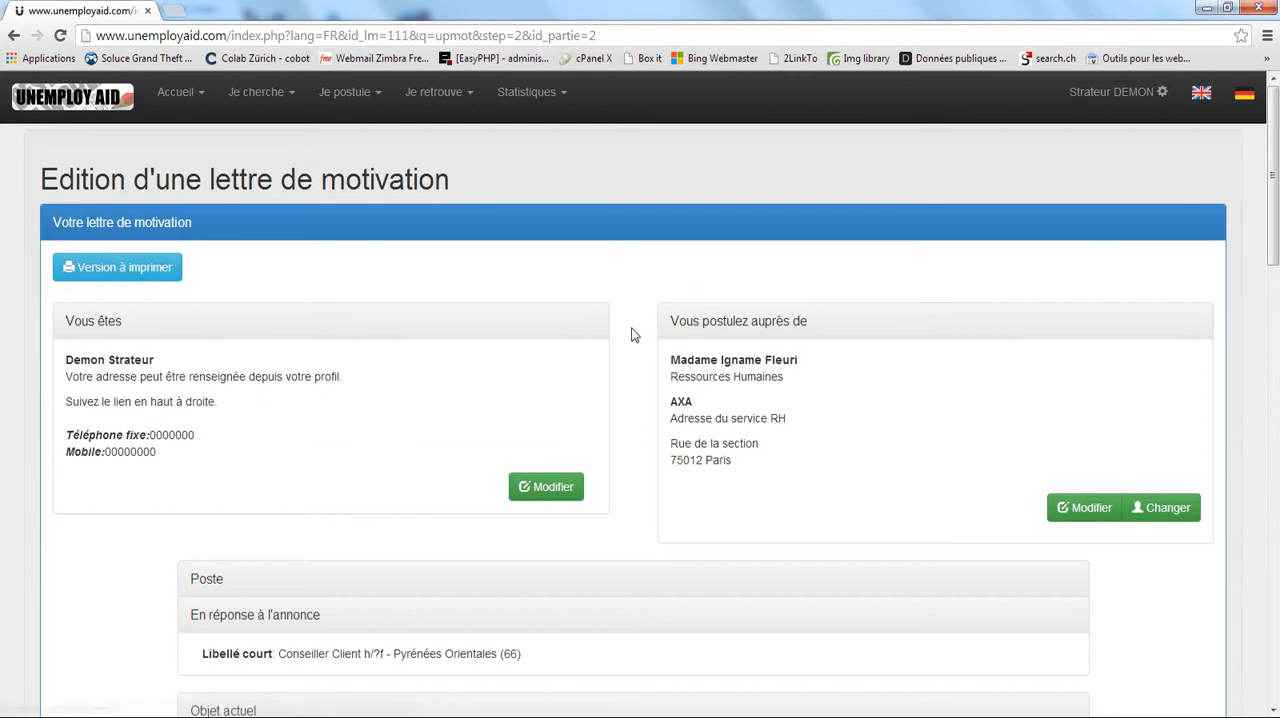
Examine the letter's salutation line and the content options of the 'Introduction politesse' section.
{"action": "scroll", "coordinate": [635, 330], "scroll_direction": "down", "scroll_amount": 5}
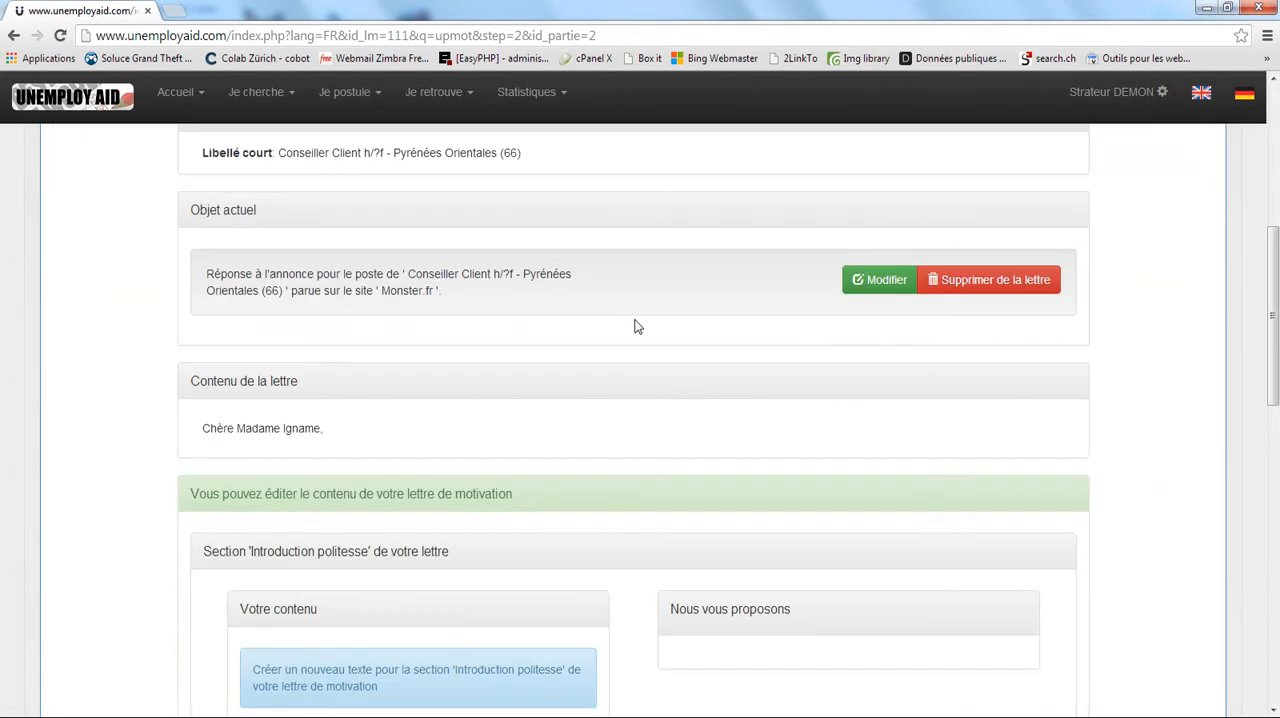
{"action": "scroll", "coordinate": [636, 327], "scroll_direction": "down", "scroll_amount": 1}
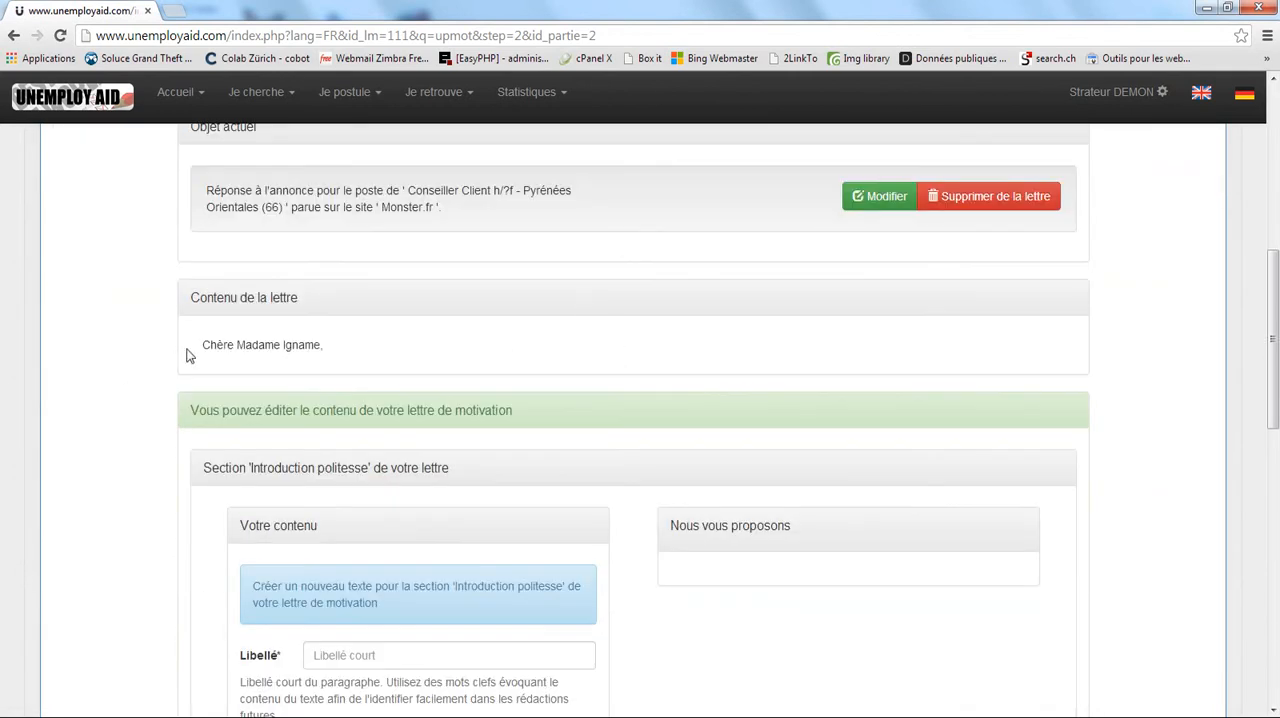
{"action": "left_click_drag", "start_coordinate": [187, 350], "coordinate": [332, 346]}
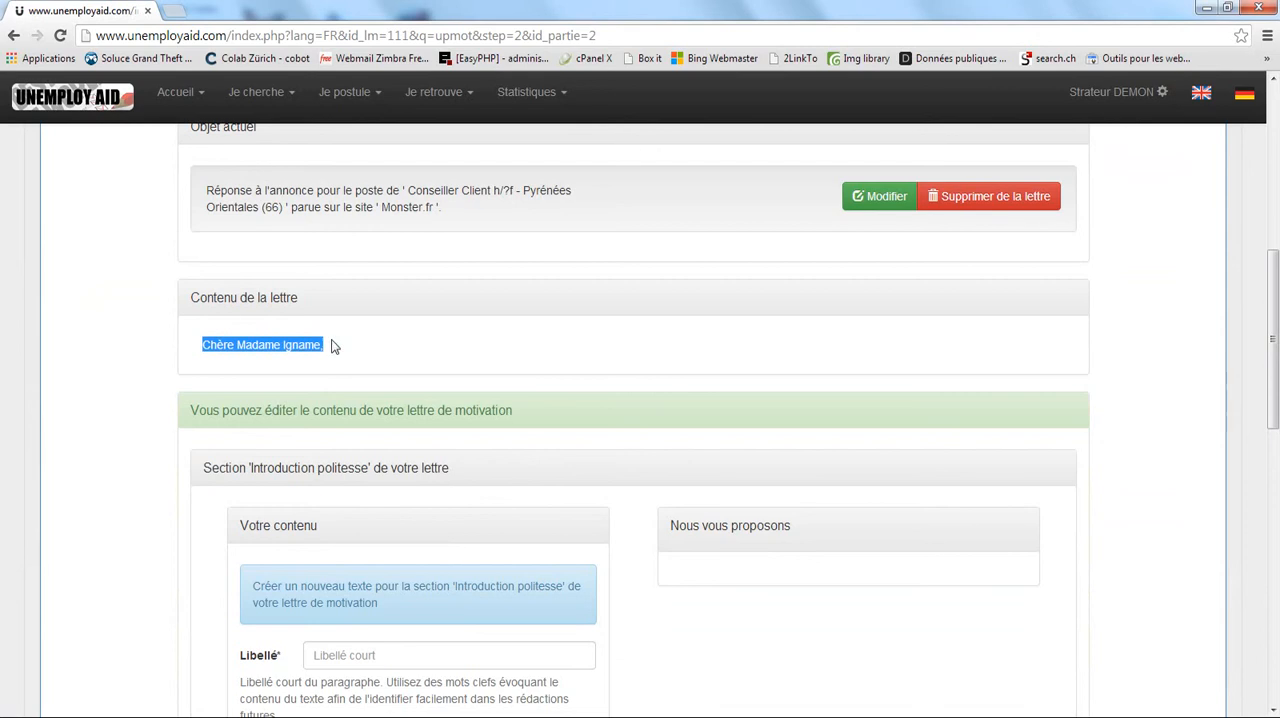
{"action": "left_click", "coordinate": [386, 350]}
{"action": "scroll", "coordinate": [426, 354], "scroll_direction": "down", "scroll_amount": 4}
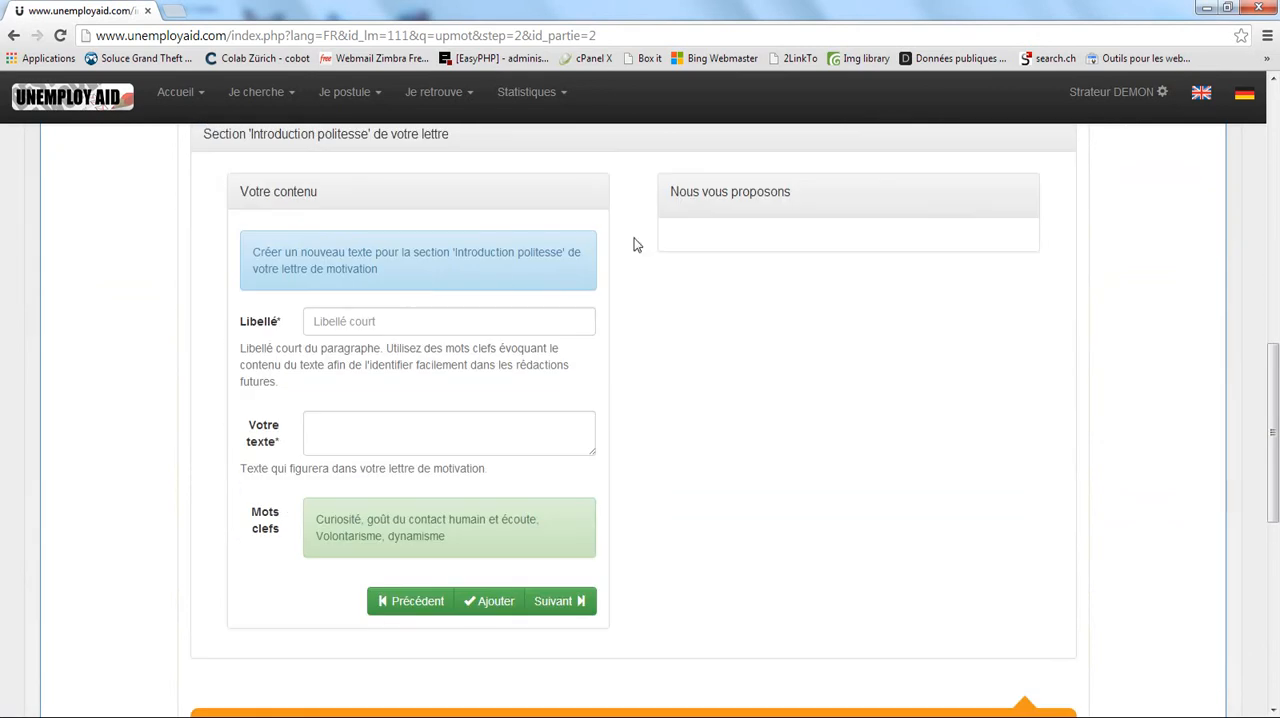
{"action": "scroll", "coordinate": [644, 267], "scroll_direction": "up", "scroll_amount": 2}
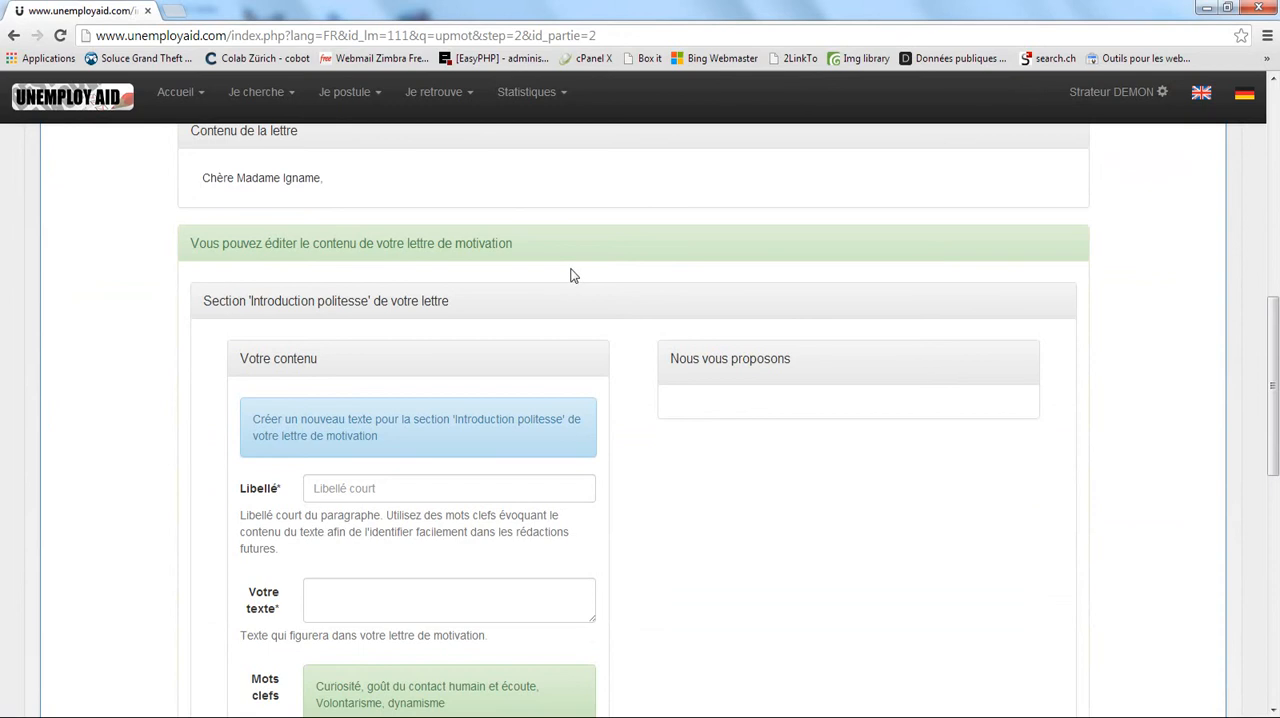
Review the salutation in the letter content against the label and text fields of the 'Introduction politesse' section.
{"action": "left_click_drag", "start_coordinate": [203, 181], "coordinate": [326, 180]}
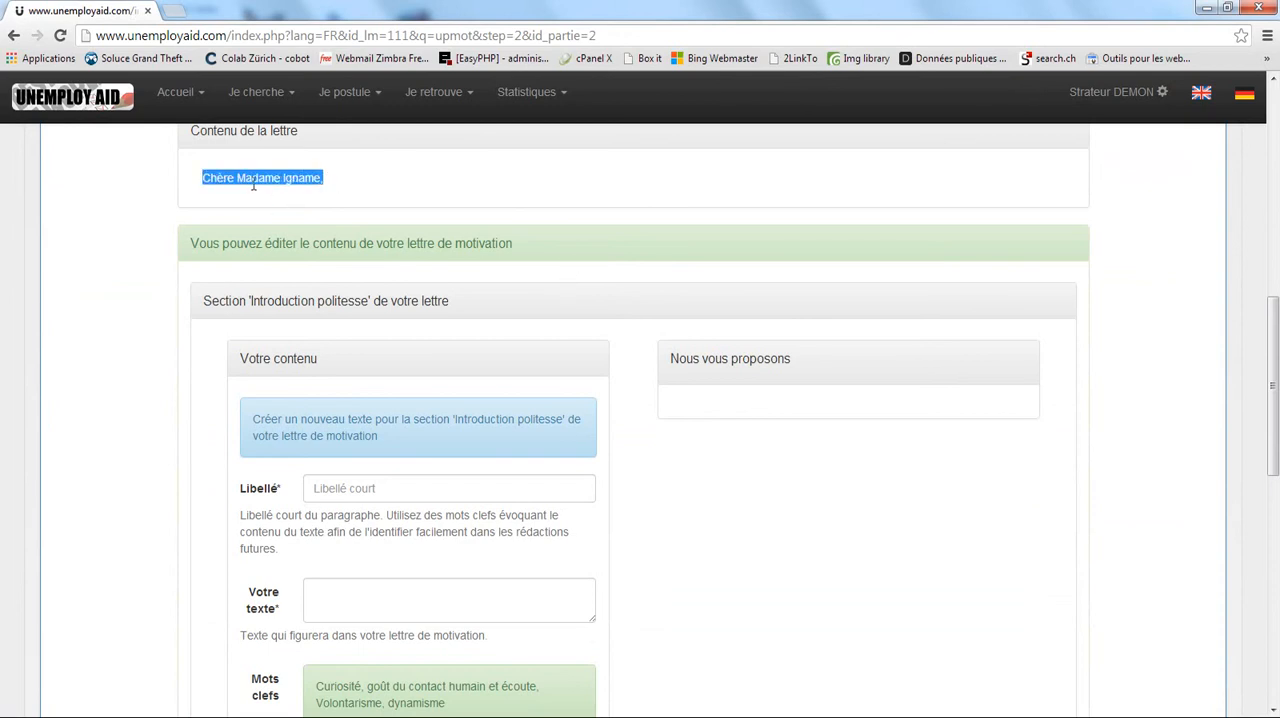
{"action": "left_click", "coordinate": [626, 405]}
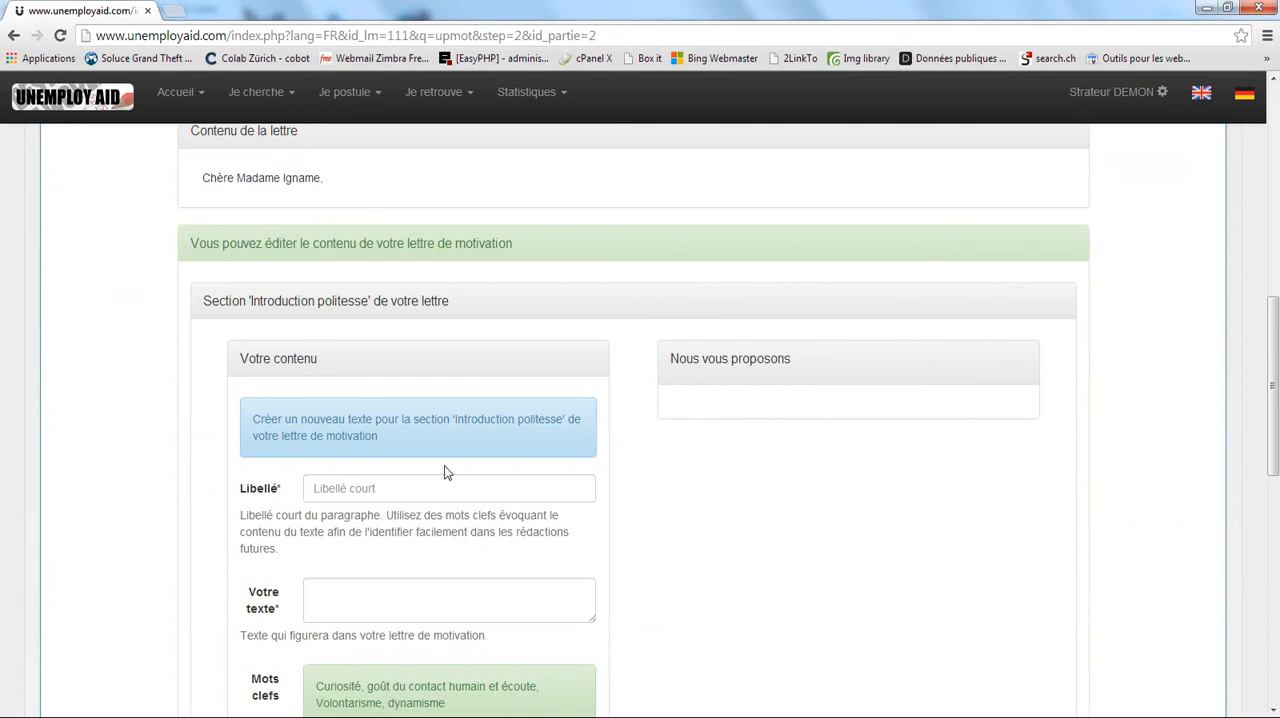
{"action": "left_click", "coordinate": [392, 488]}
{"action": "left_click", "coordinate": [360, 598]}
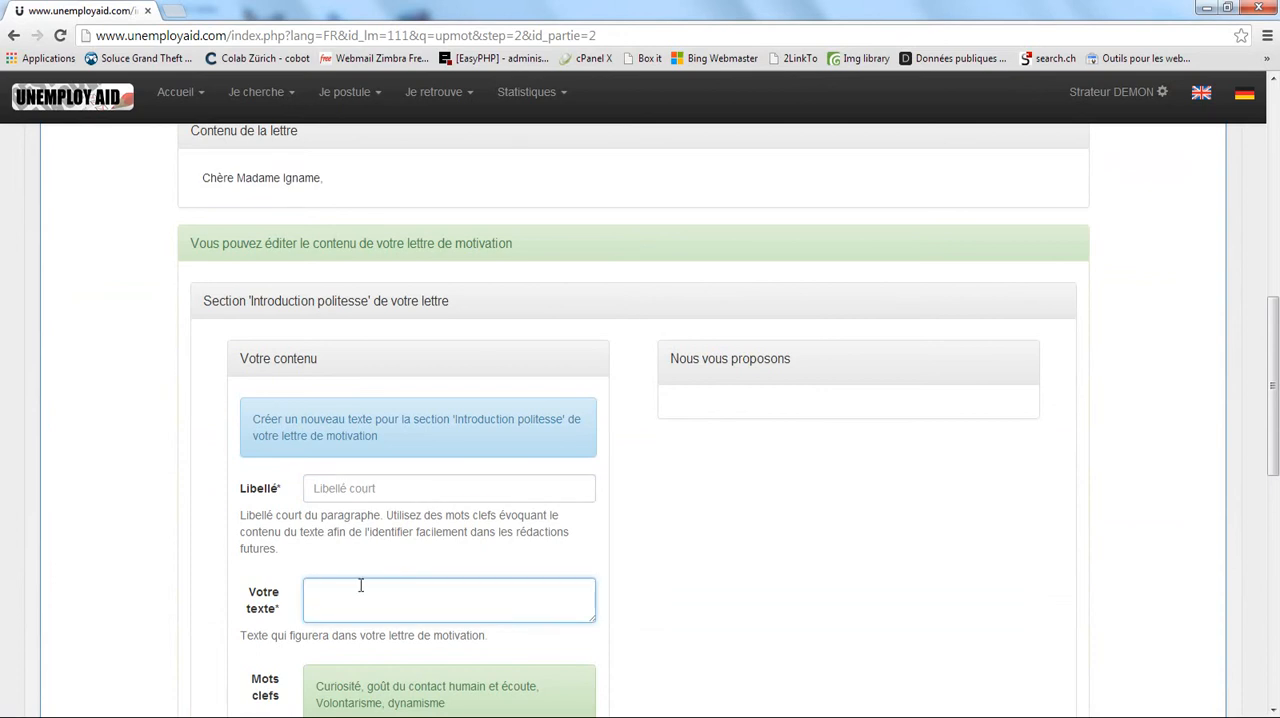
{"action": "left_click", "coordinate": [336, 488]}
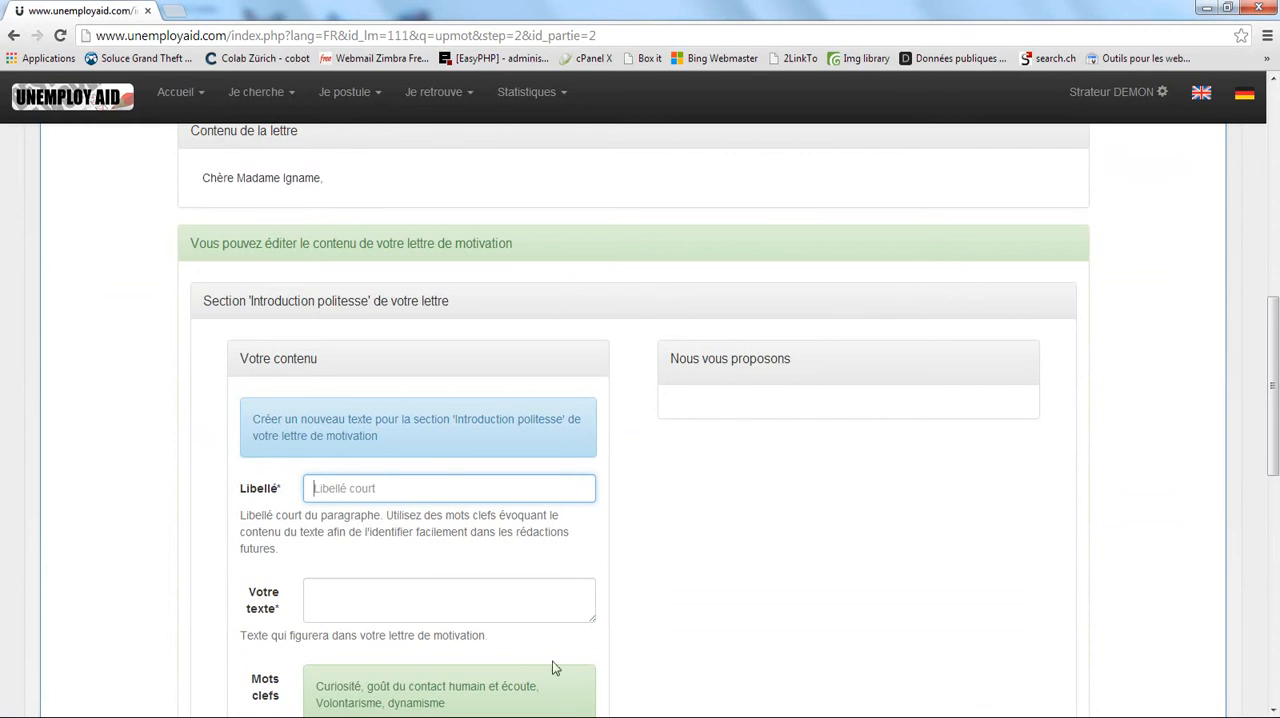
{"action": "left_click", "coordinate": [316, 592]}
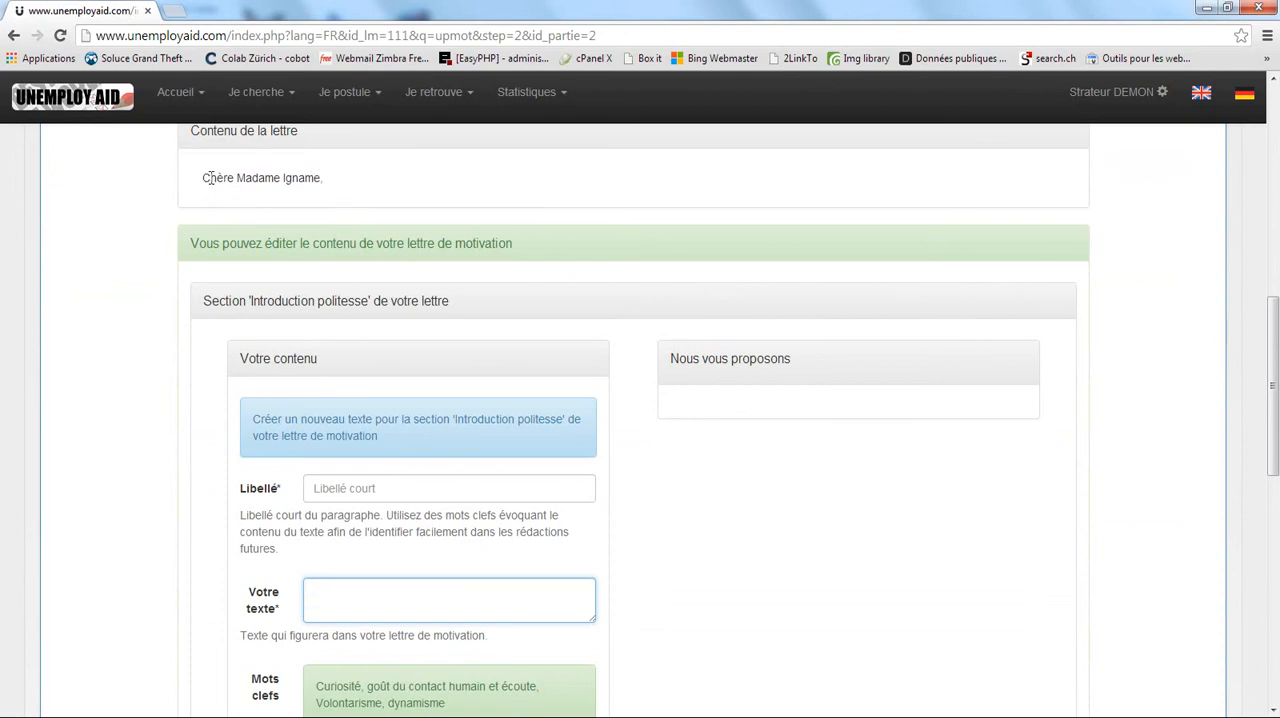
{"action": "left_click", "coordinate": [333, 487]}
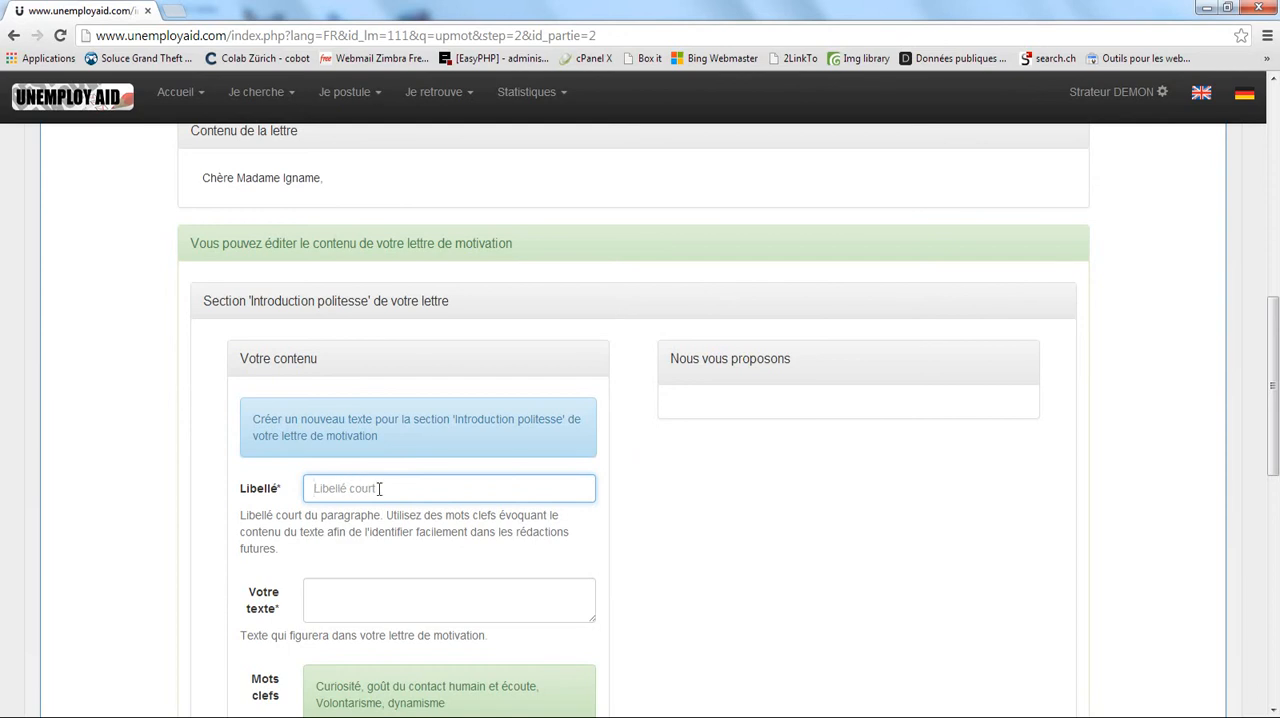
{"action": "left_click", "coordinate": [652, 444]}
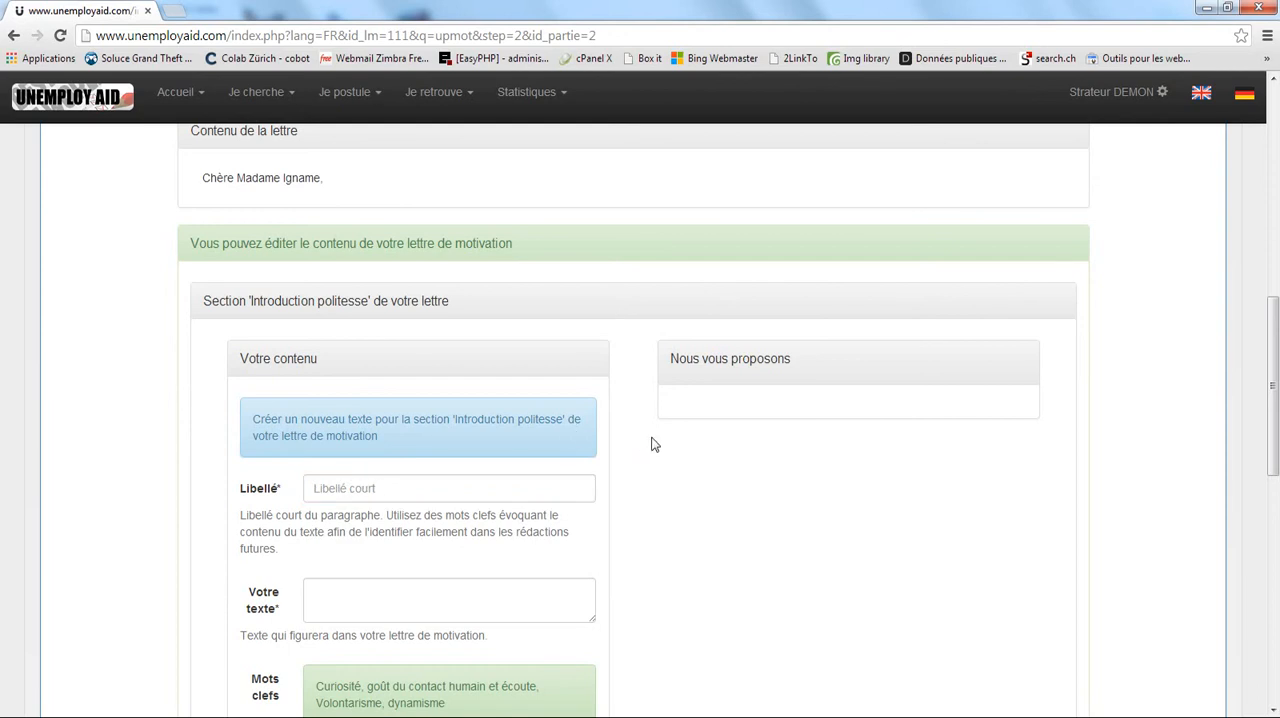
Skip the 'Introduction politesse' section without adding text, proceed to the 'Vous' section and check its heading.
{"action": "scroll", "coordinate": [652, 444], "scroll_direction": "down", "scroll_amount": 1}
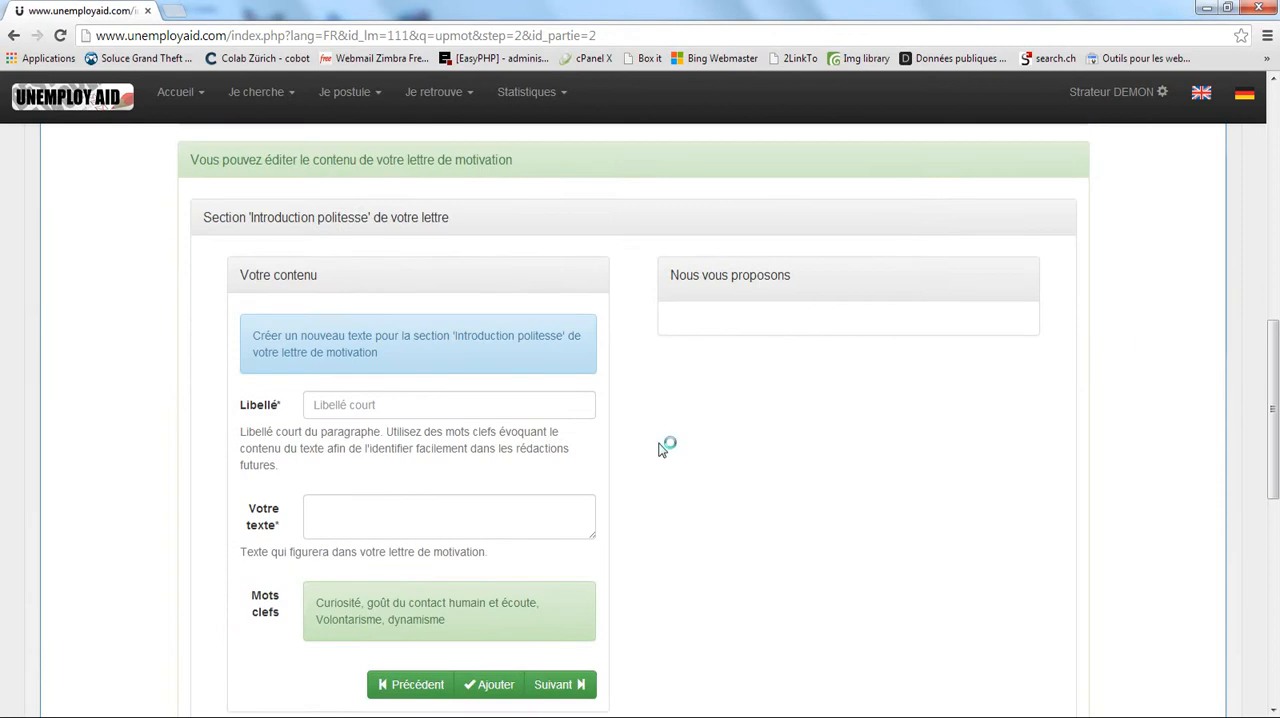
{"action": "scroll", "coordinate": [660, 446], "scroll_direction": "down", "scroll_amount": 1}
{"action": "left_click", "coordinate": [562, 601]}
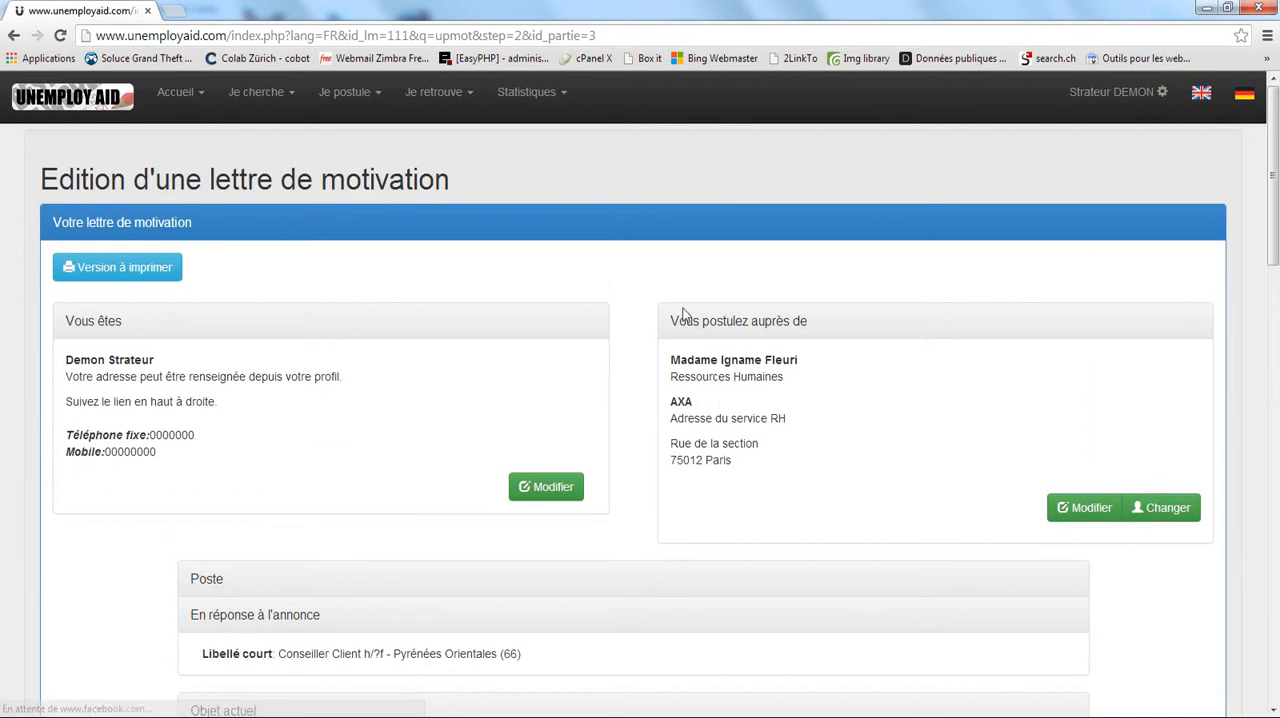
{"action": "scroll", "coordinate": [646, 309], "scroll_direction": "down", "scroll_amount": 3}
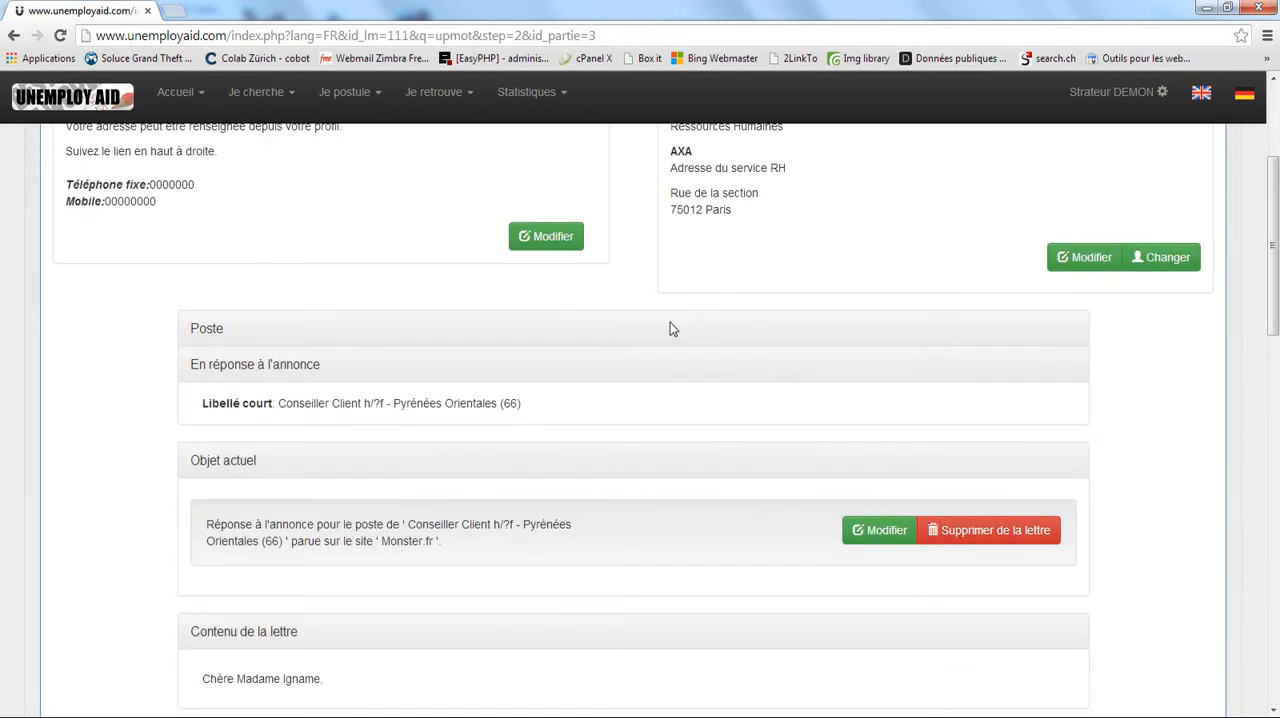
{"action": "scroll", "coordinate": [672, 326], "scroll_direction": "down", "scroll_amount": 7}
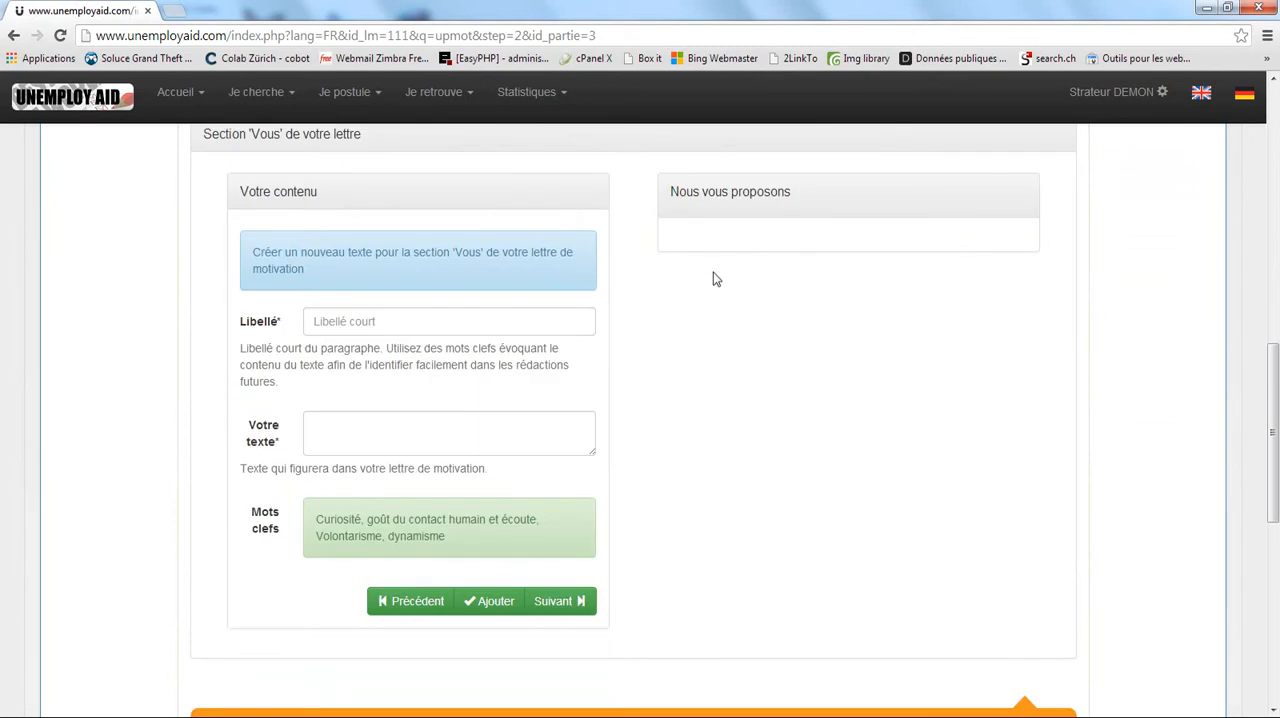
{"action": "scroll", "coordinate": [713, 279], "scroll_direction": "up", "scroll_amount": 1}
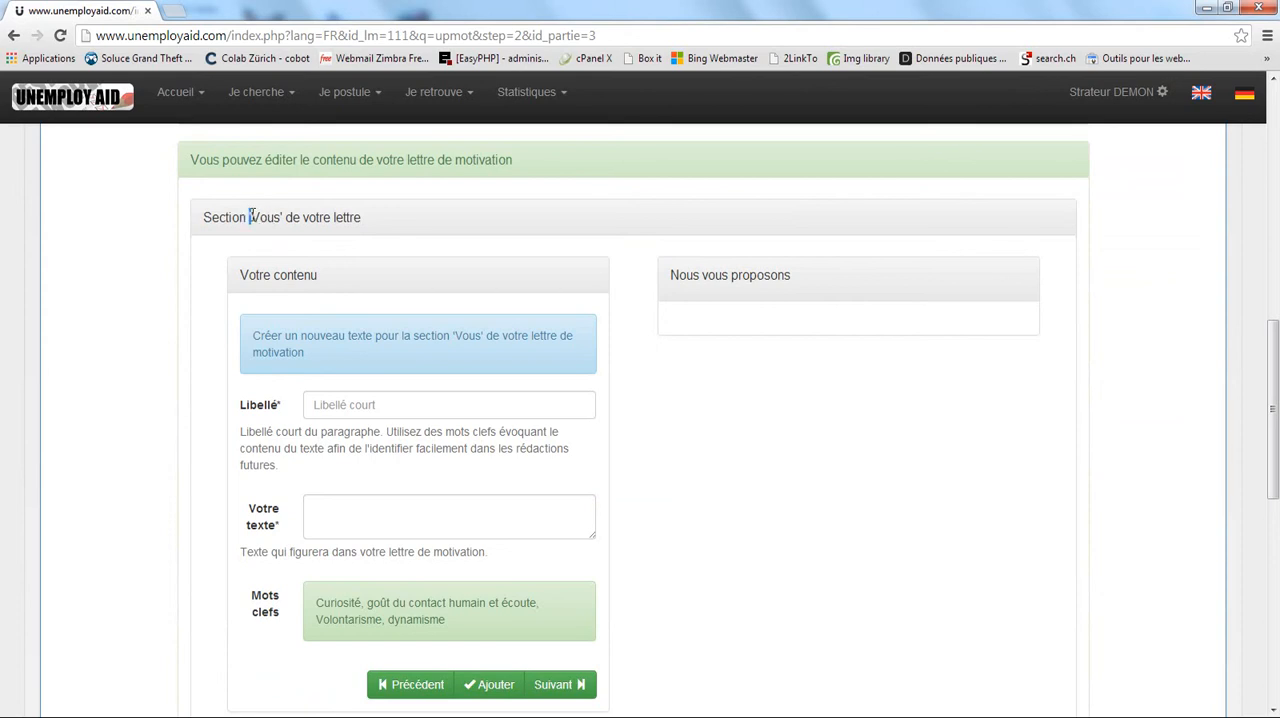
{"action": "left_click_drag", "start_coordinate": [250, 217], "coordinate": [284, 218]}
{"action": "left_click_drag", "start_coordinate": [361, 217], "coordinate": [205, 222]}
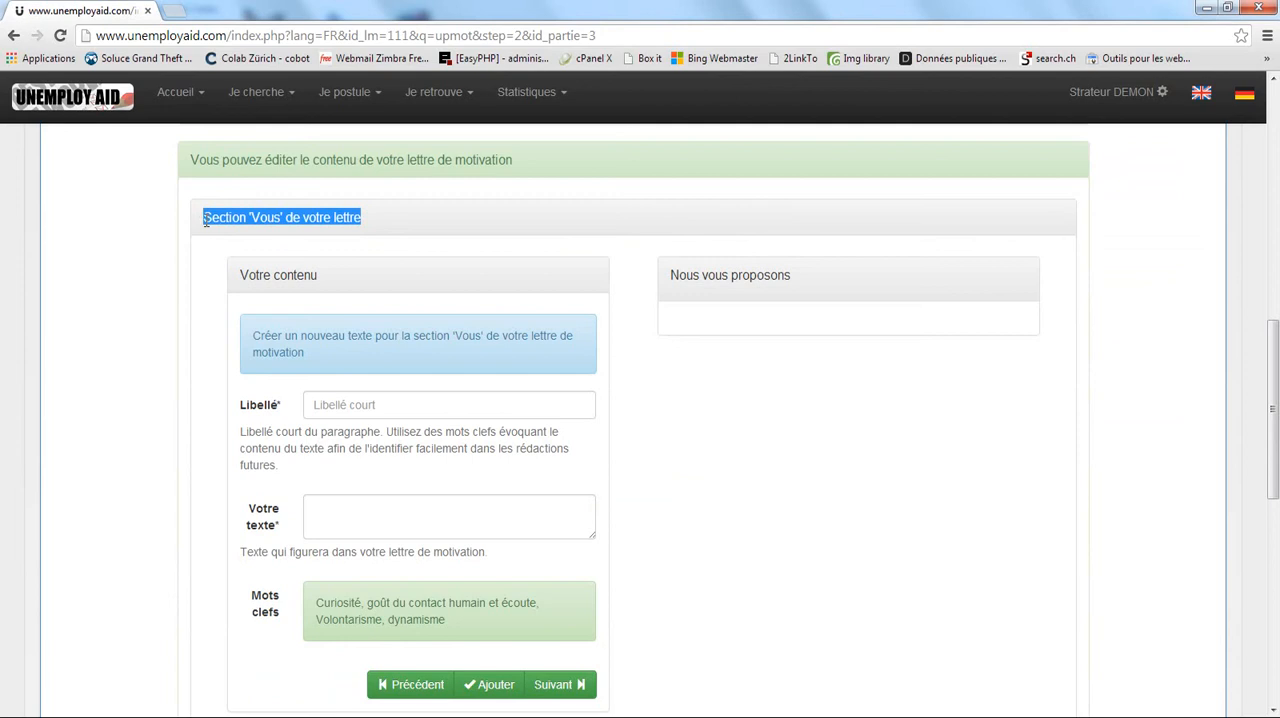
{"action": "double_click", "coordinate": [265, 217]}
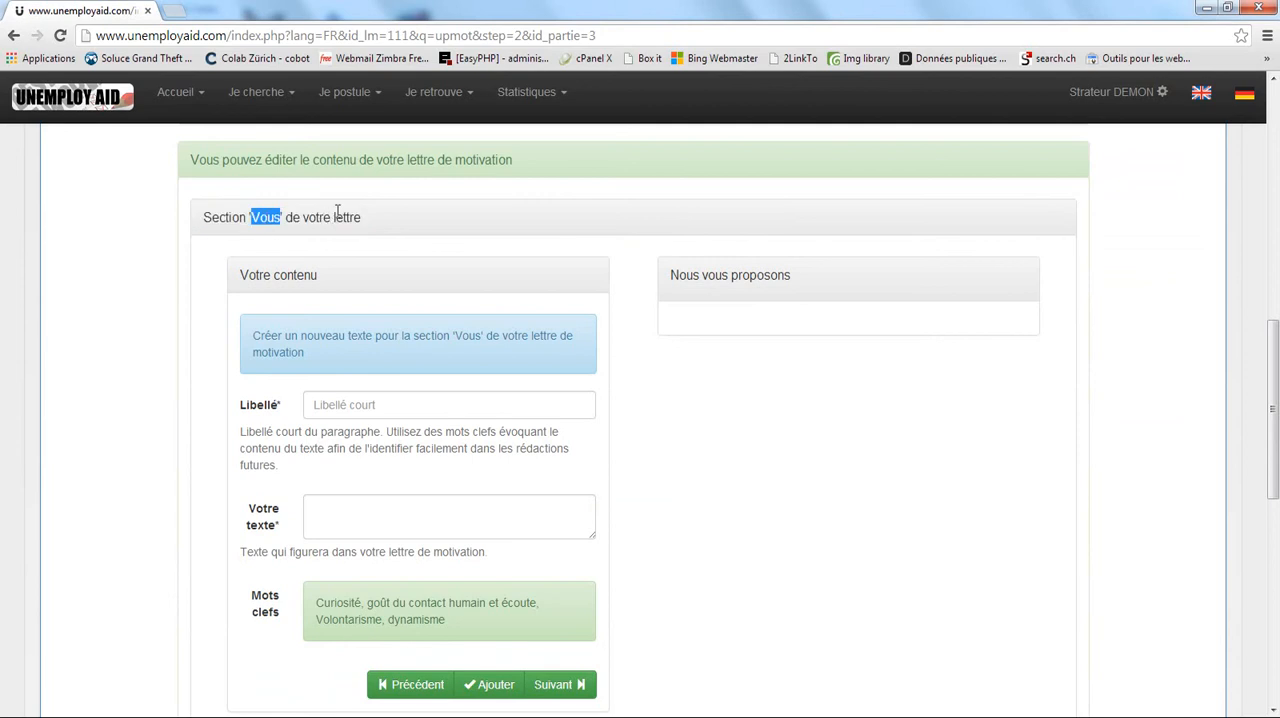
{"action": "left_click_drag", "start_coordinate": [362, 217], "coordinate": [206, 222]}
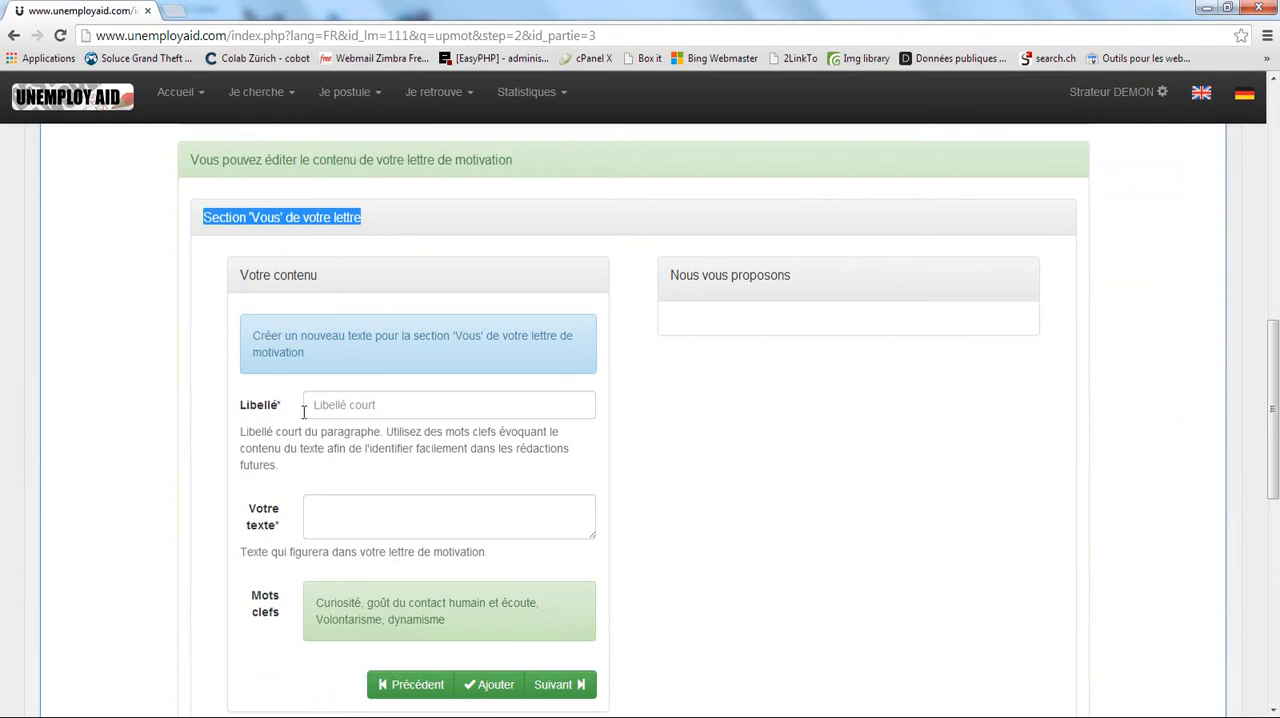
Add a 'Vous' text to the letter with the label "test" and the content "test 1".
{"action": "left_click", "coordinate": [346, 405]}
{"action": "type", "text": "test"}
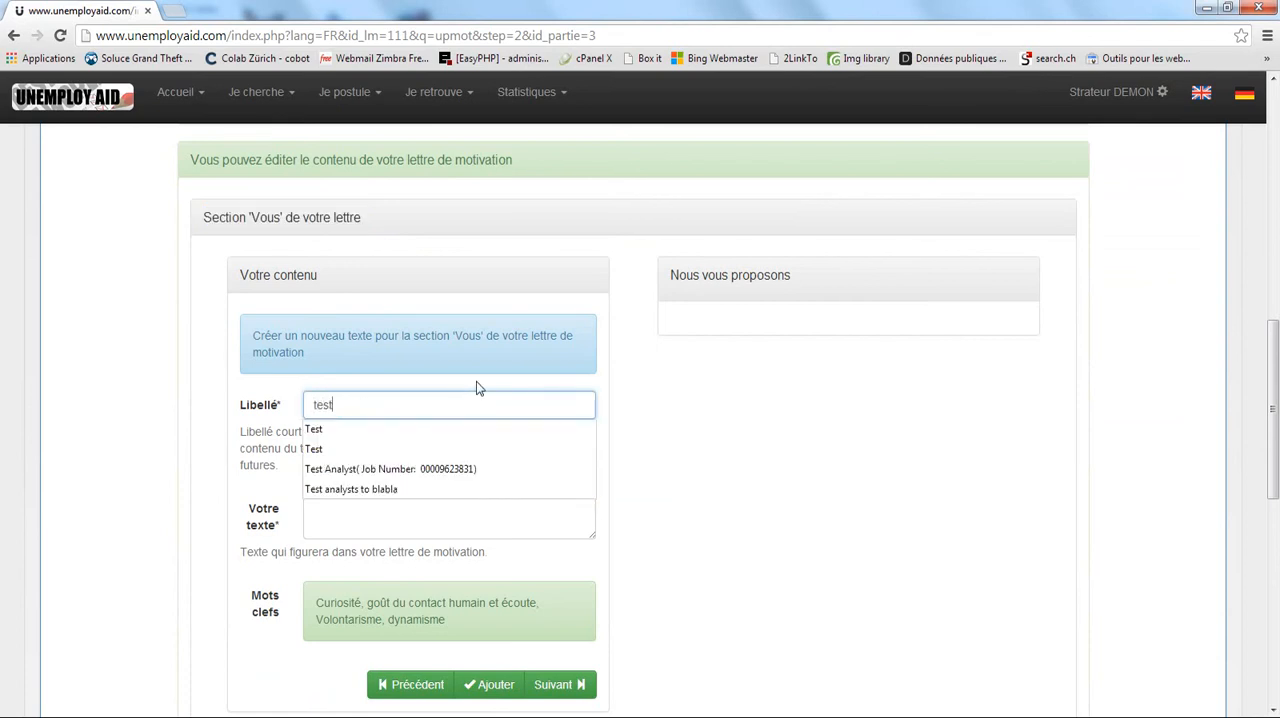
{"action": "left_click", "coordinate": [650, 482]}
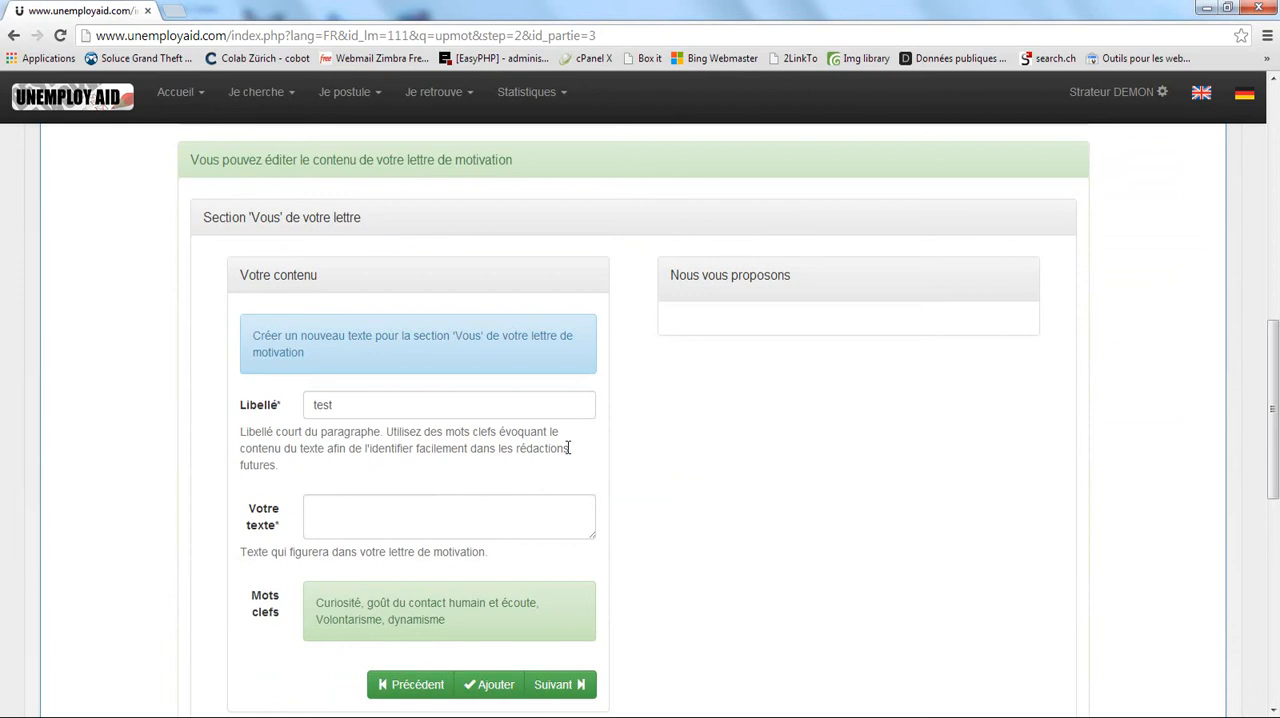
{"action": "left_click", "coordinate": [497, 513]}
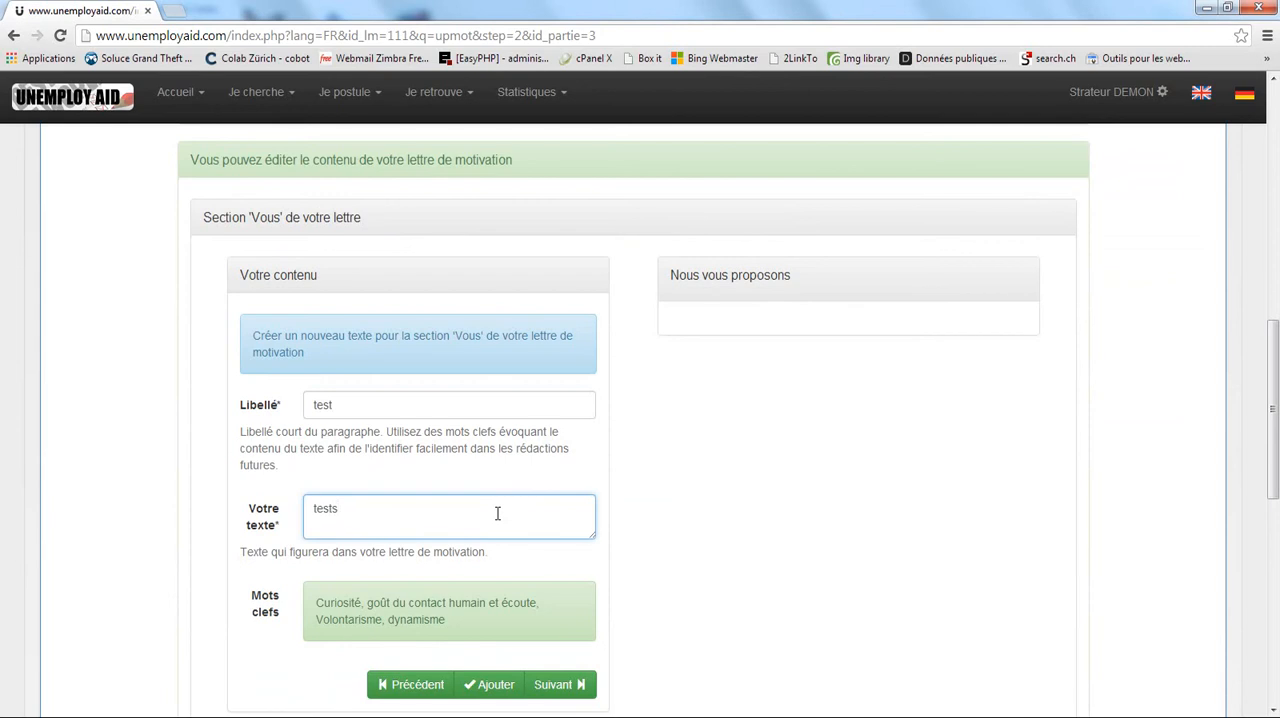
{"action": "left_click", "coordinate": [476, 680]}
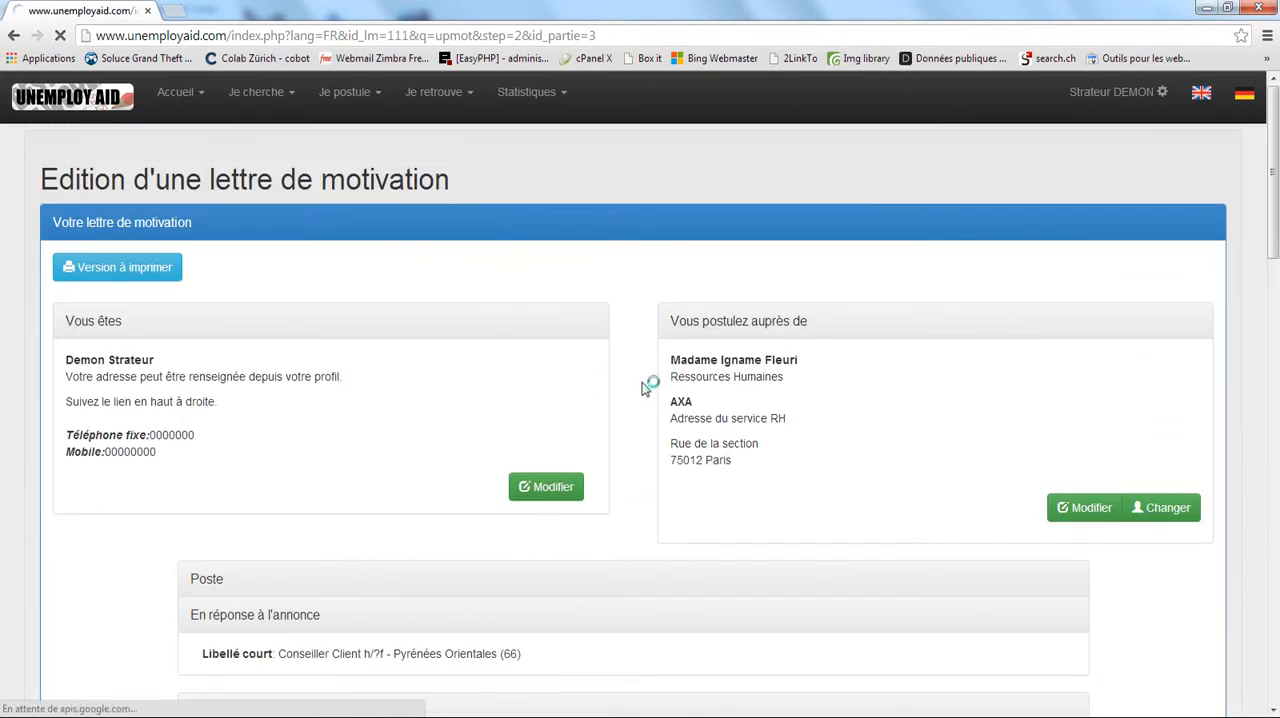
Add a second 'Vous' text to the letter with the label "TEst 2" and the content "Test 2".
{"action": "scroll", "coordinate": [645, 388], "scroll_direction": "down", "scroll_amount": 4}
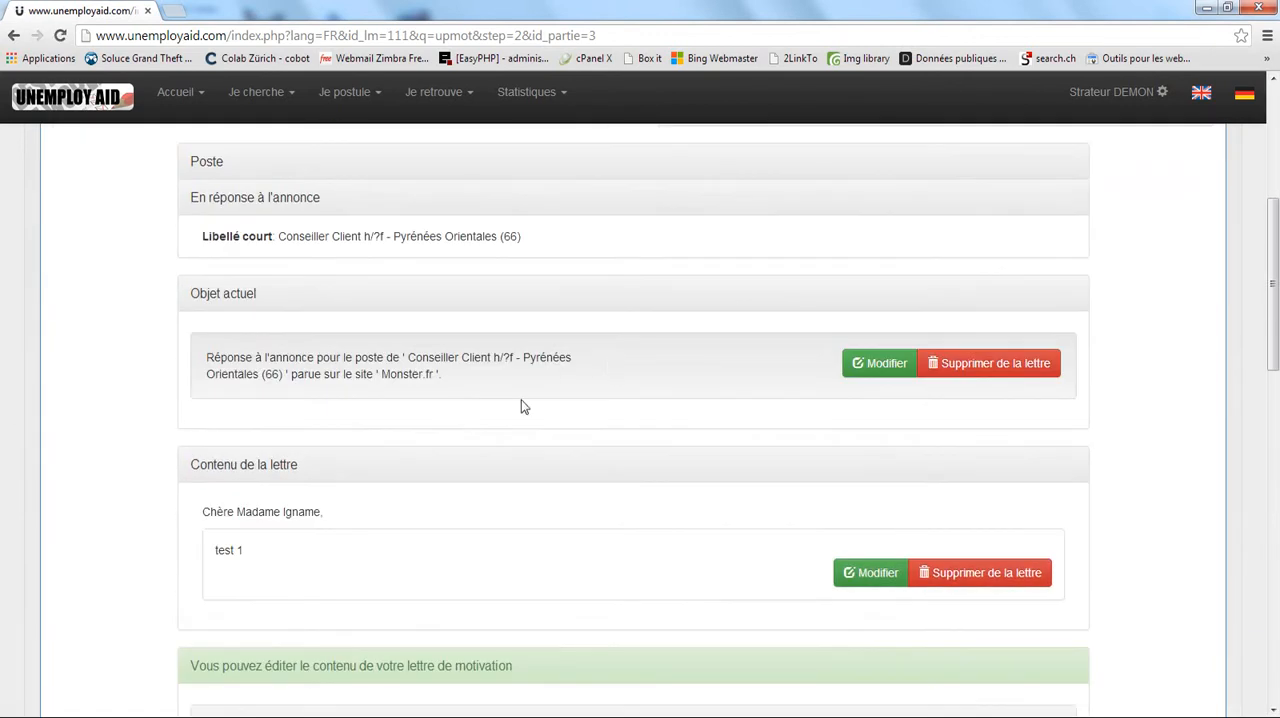
{"action": "scroll", "coordinate": [560, 548], "scroll_direction": "down", "scroll_amount": 3}
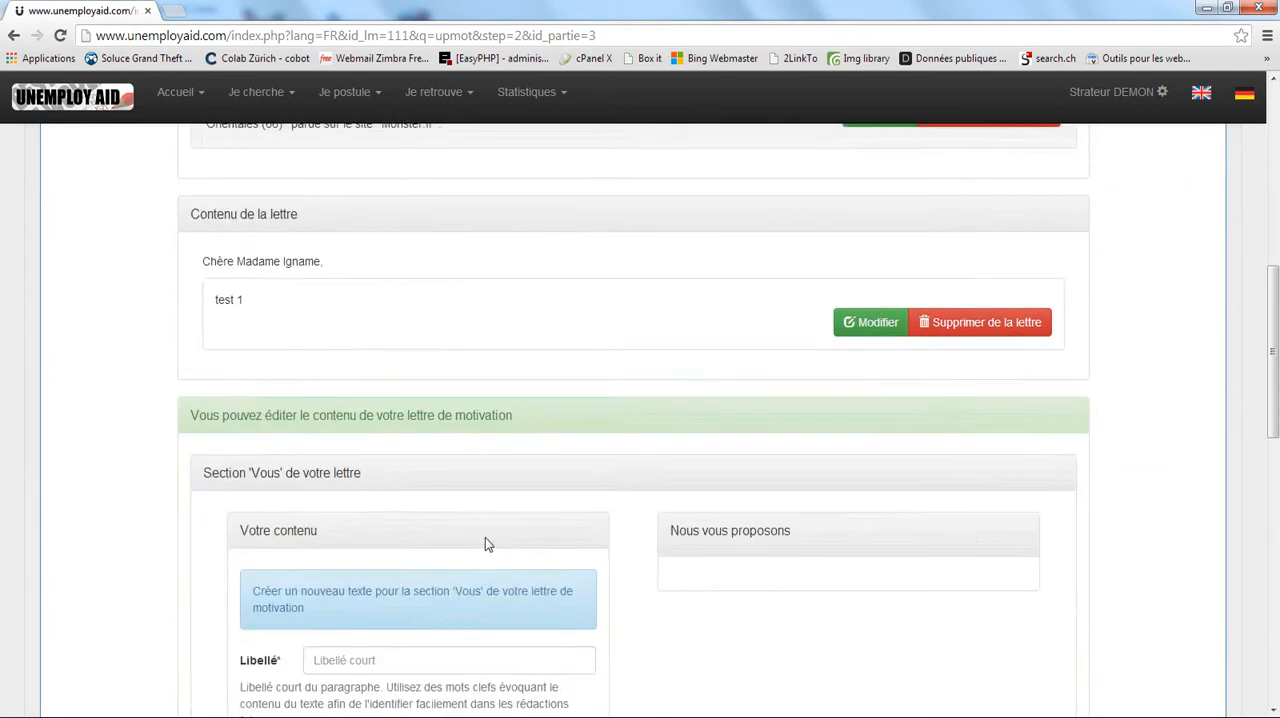
{"action": "scroll", "coordinate": [485, 544], "scroll_direction": "down", "scroll_amount": 4}
{"action": "left_click", "coordinate": [358, 250]}
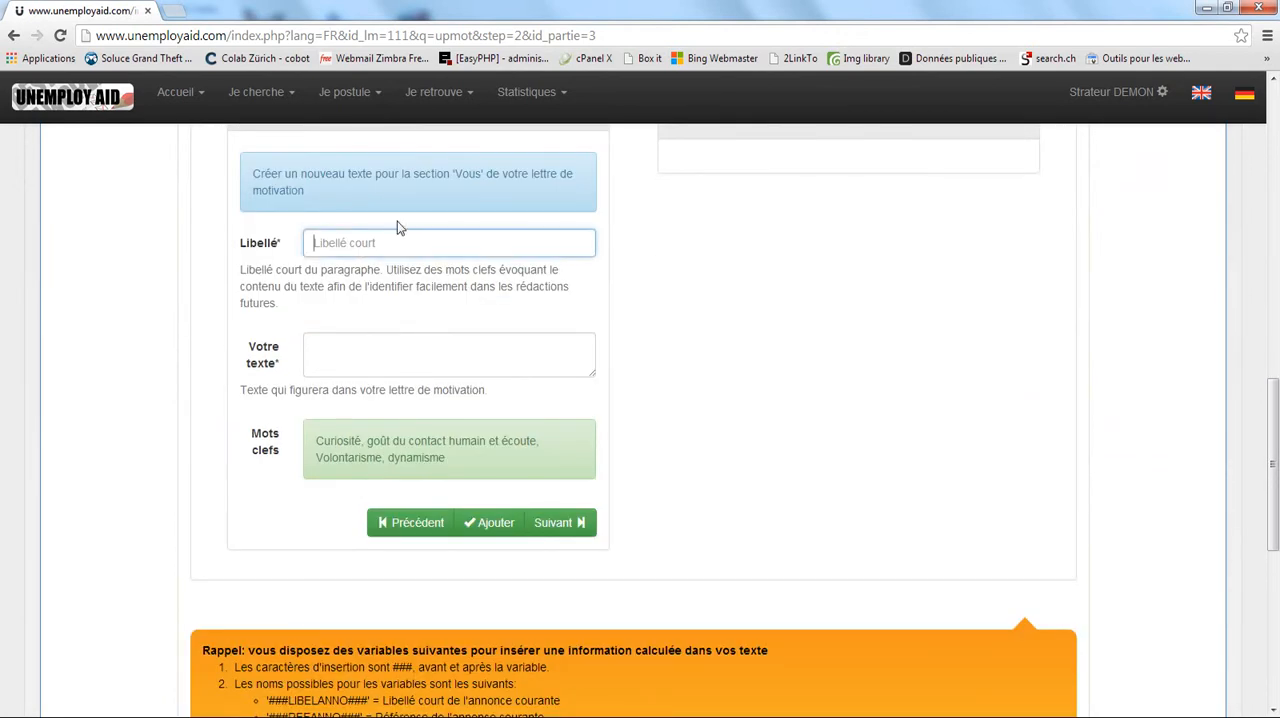
{"action": "type", "text": "TEst"}
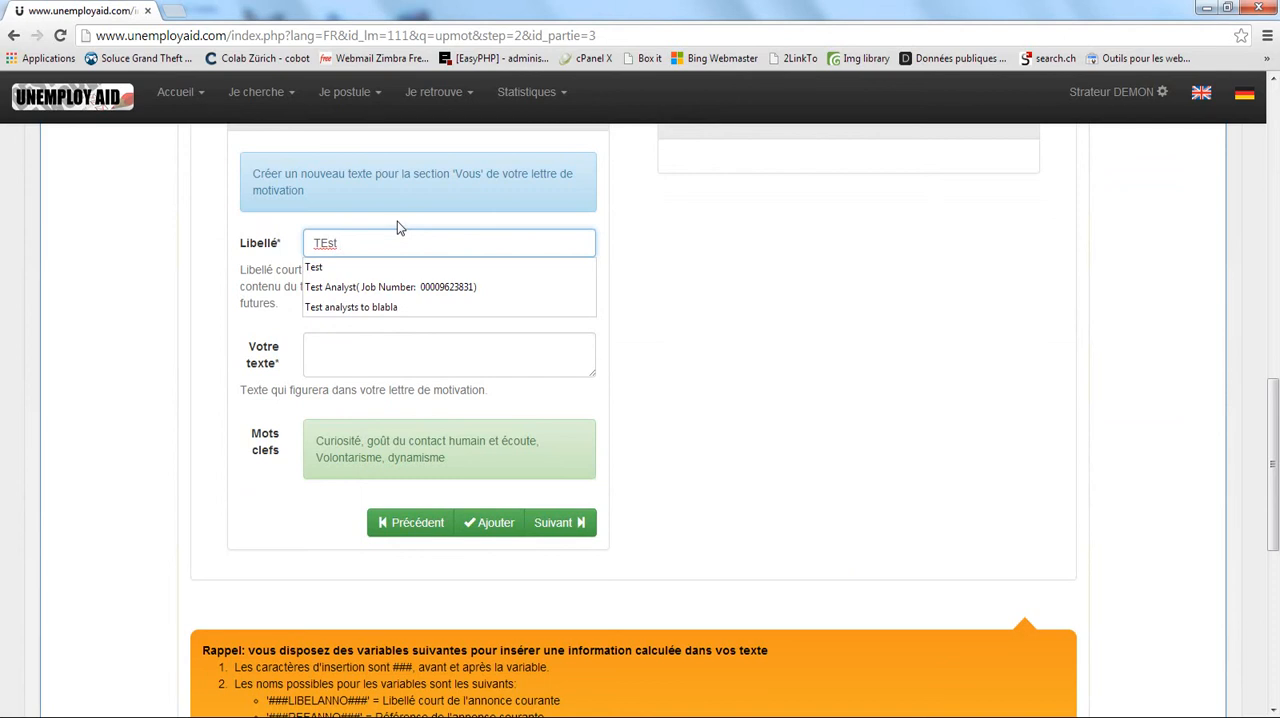
{"action": "type", "text": " 2"}
{"action": "left_click", "coordinate": [326, 354]}
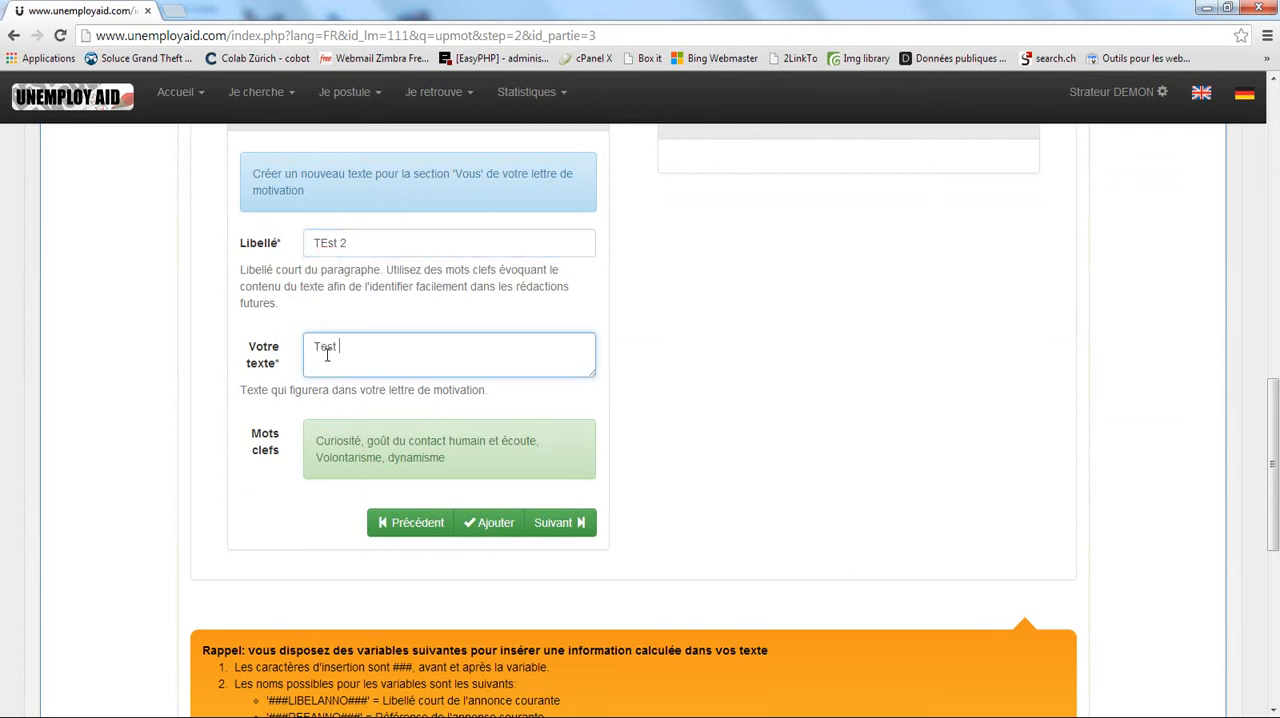
{"action": "type", "text": "Test 2"}
{"action": "left_click", "coordinate": [495, 522]}
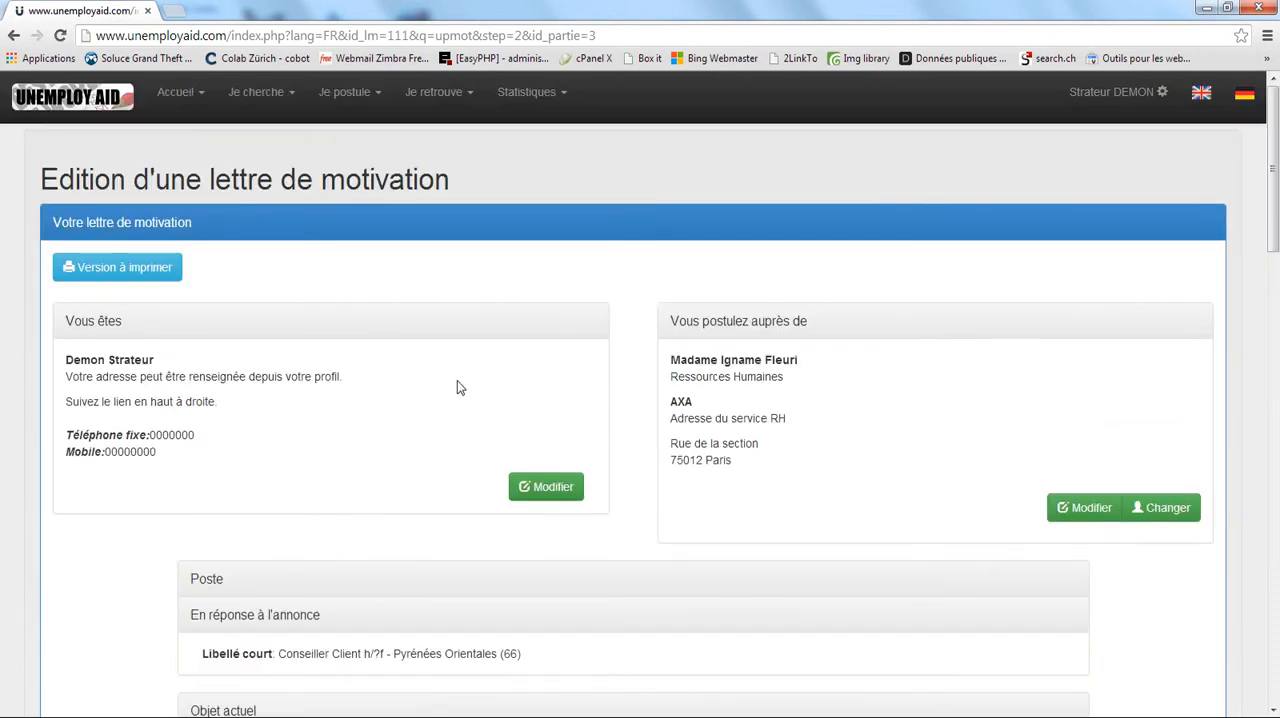
Add a third 'Vous' text labelled "Test 3" with the content "TEst 3" and proceed to the 'Je' section.
{"action": "scroll", "coordinate": [372, 415], "scroll_direction": "down", "scroll_amount": 4}
{"action": "scroll", "coordinate": [370, 415], "scroll_direction": "down", "scroll_amount": 7}
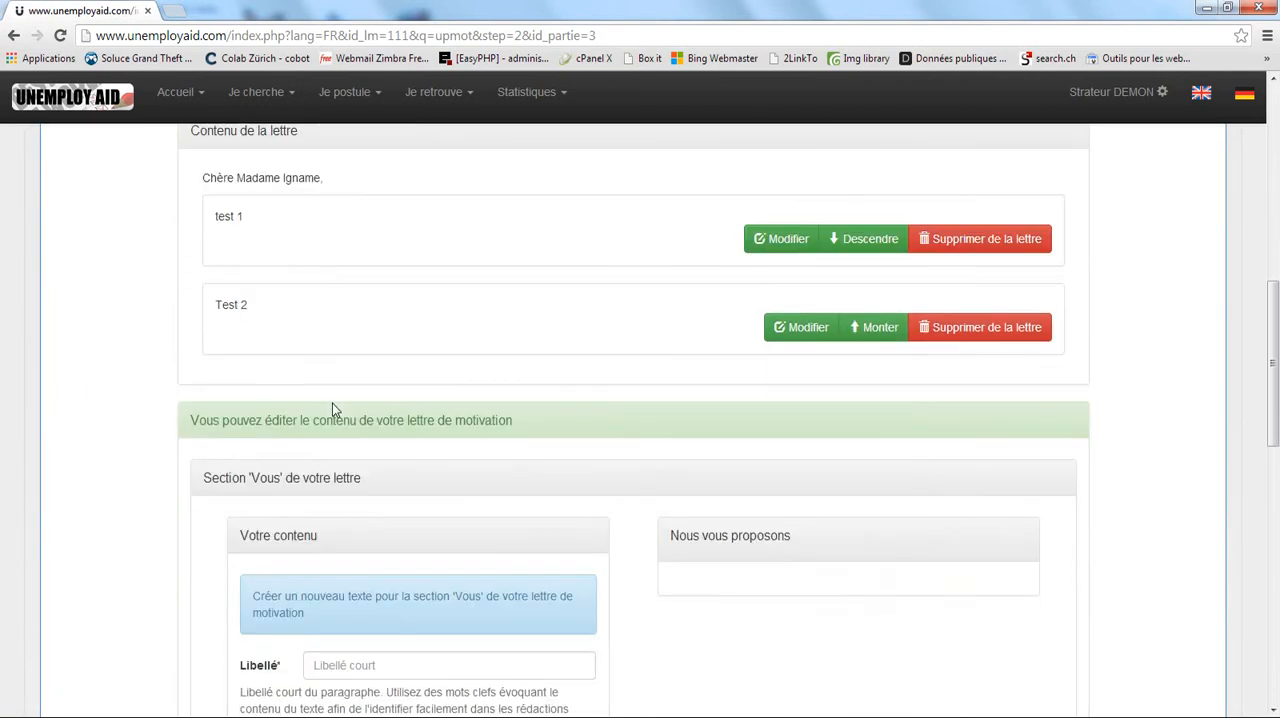
{"action": "left_click", "coordinate": [331, 335]}
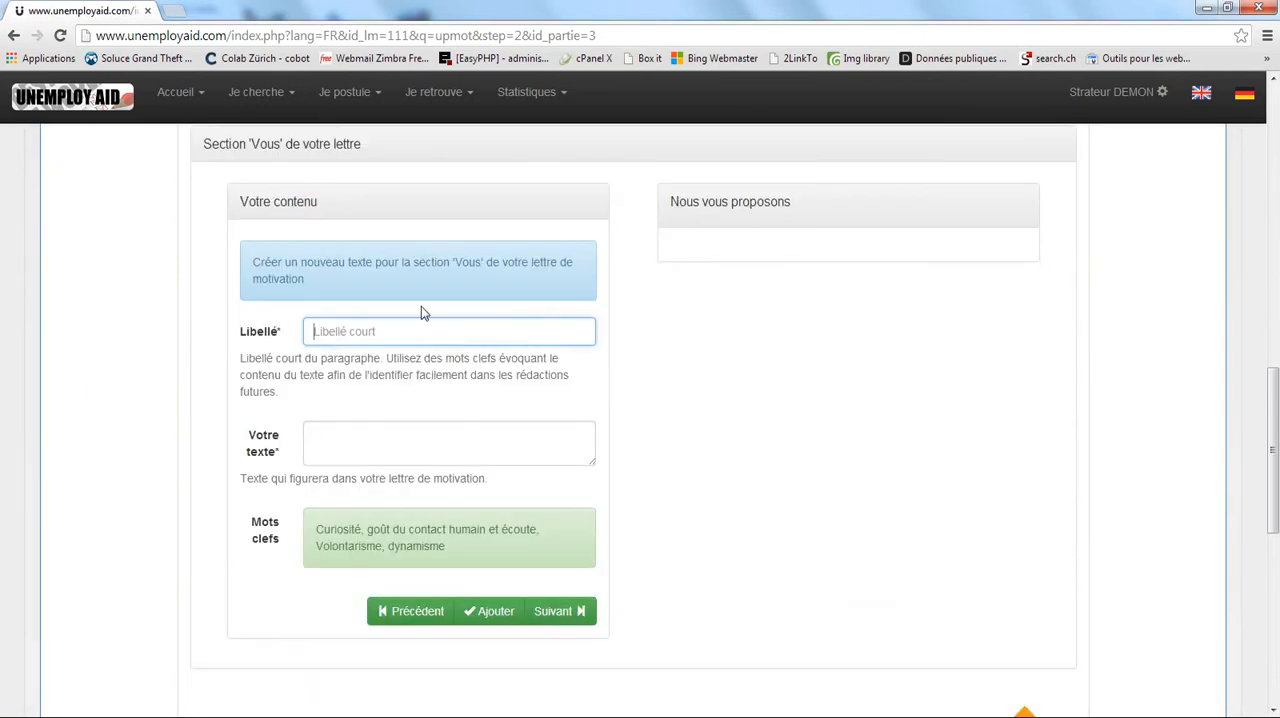
{"action": "type", "text": "Test 3"}
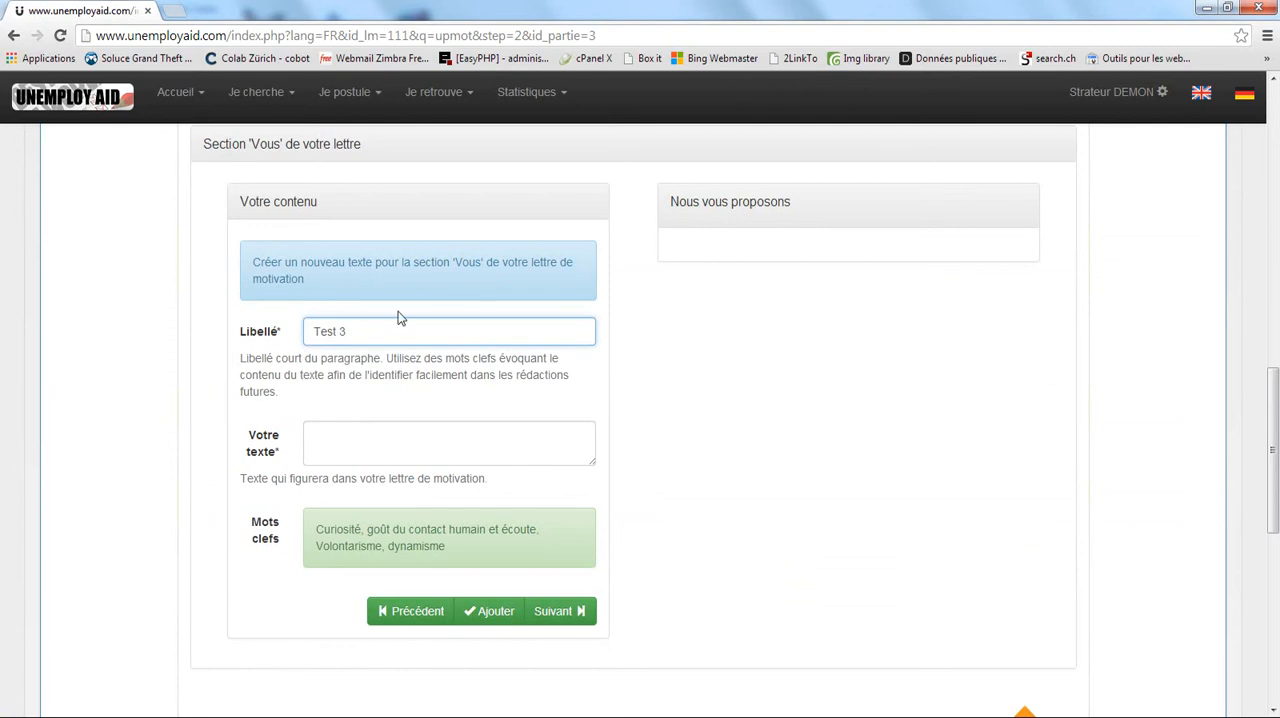
{"action": "left_click", "coordinate": [363, 429]}
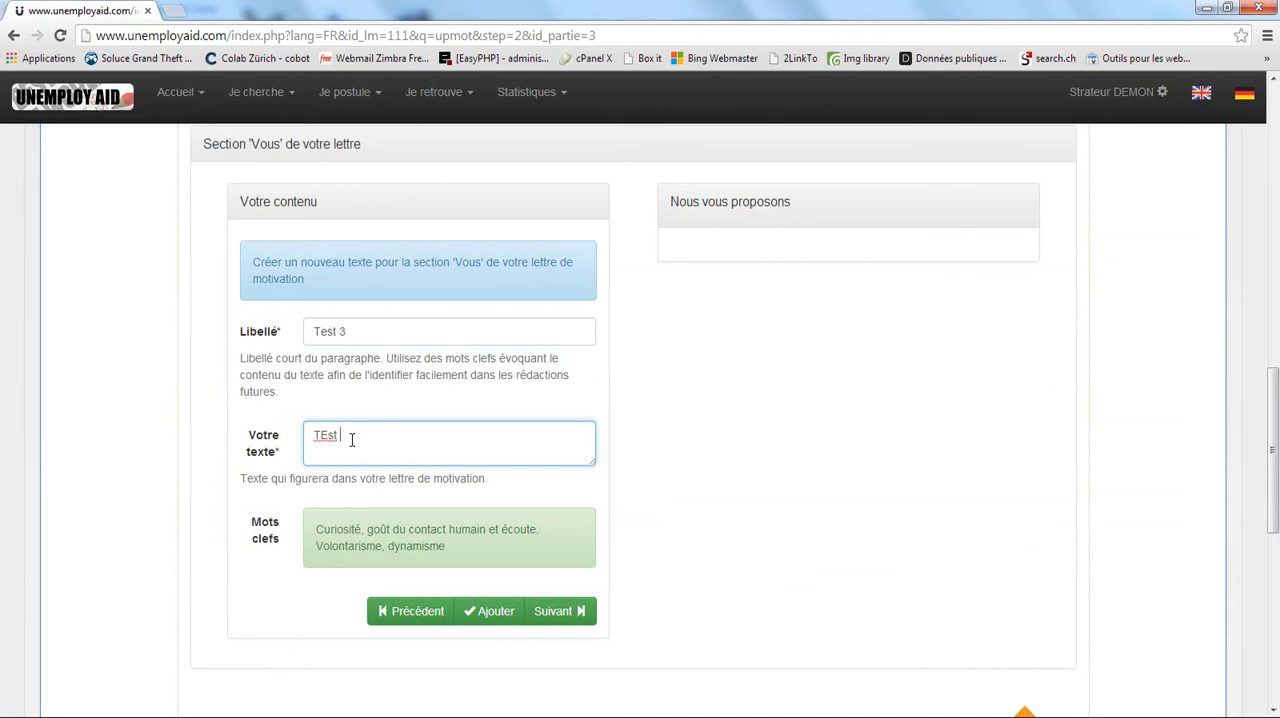
{"action": "left_click", "coordinate": [563, 611]}
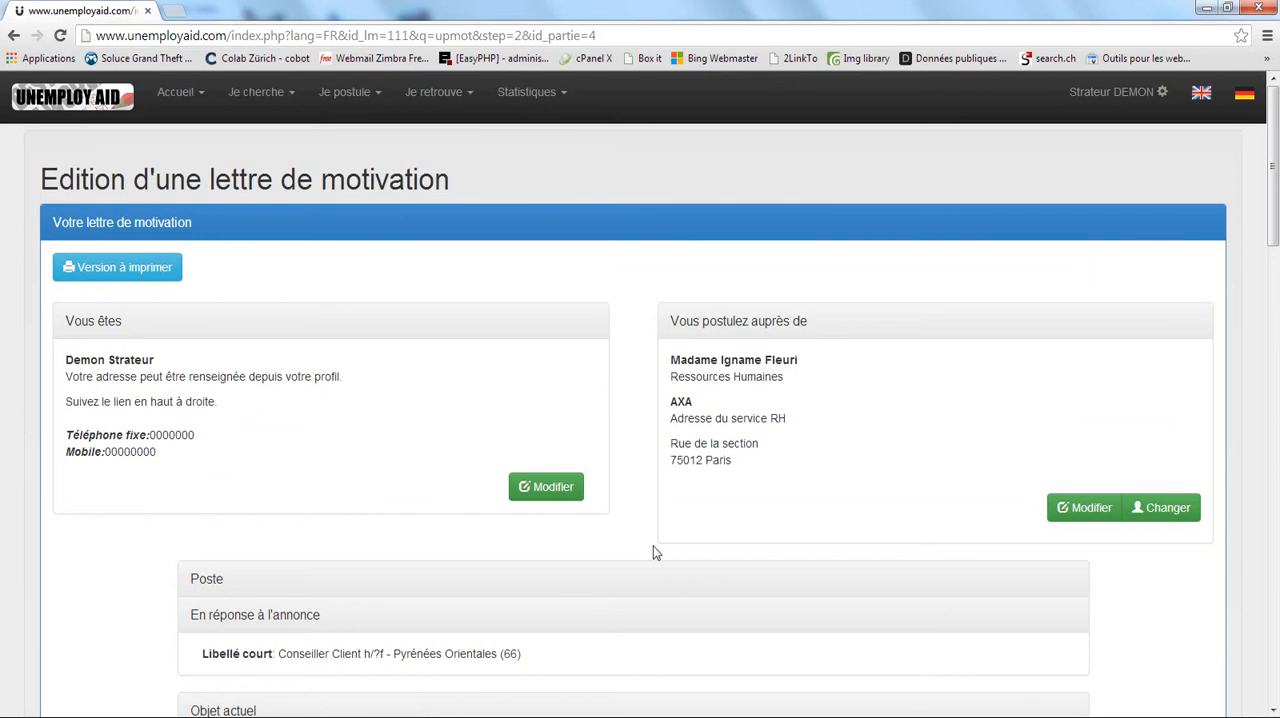
Check the texts in the letter content and the 'Je' section's form, and go back to the 'Vous' section.
{"action": "scroll", "coordinate": [660, 530], "scroll_direction": "down", "scroll_amount": 3}
{"action": "scroll", "coordinate": [617, 491], "scroll_direction": "down", "scroll_amount": 2}
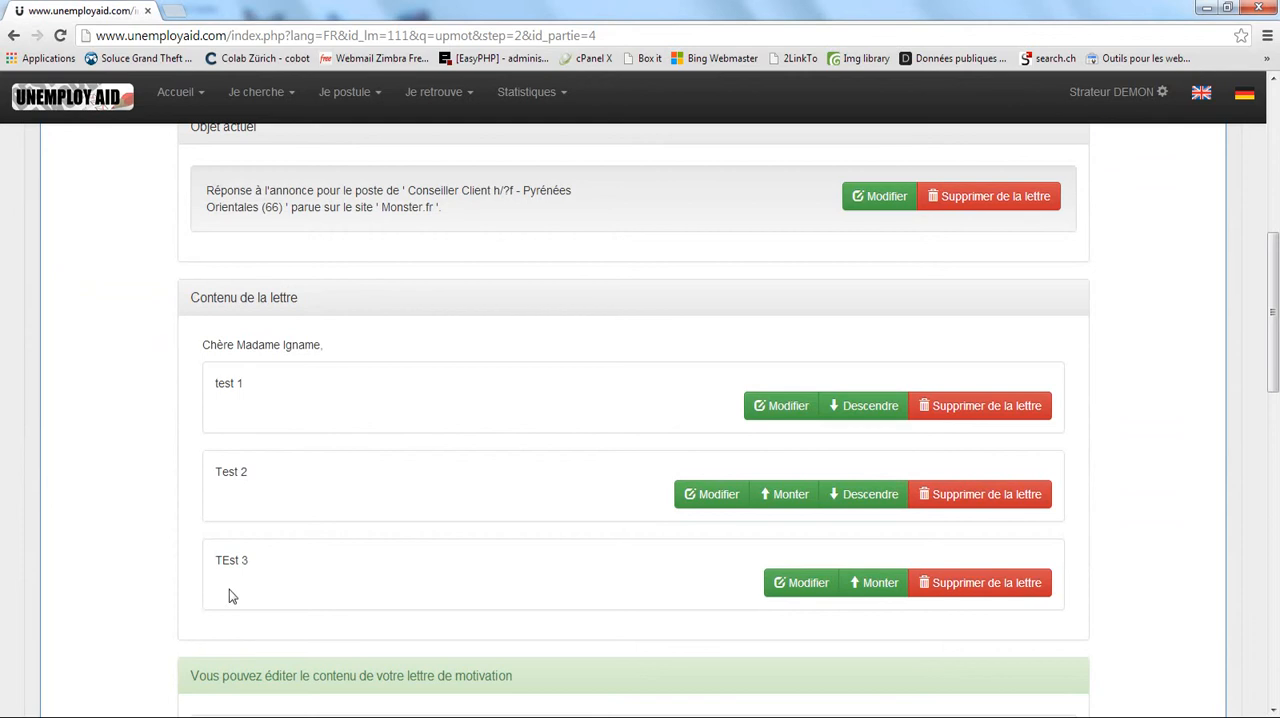
{"action": "scroll", "coordinate": [316, 556], "scroll_direction": "down", "scroll_amount": 3}
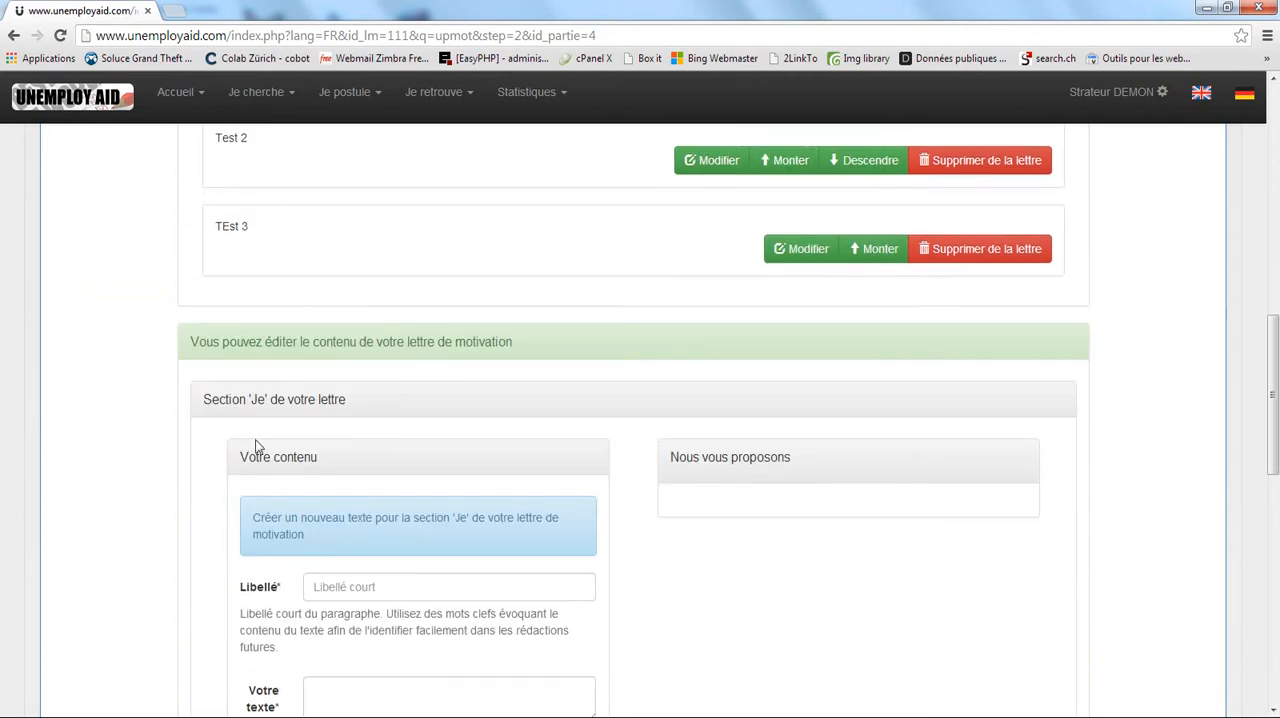
{"action": "double_click", "coordinate": [256, 400]}
{"action": "scroll", "coordinate": [500, 417], "scroll_direction": "down", "scroll_amount": 4}
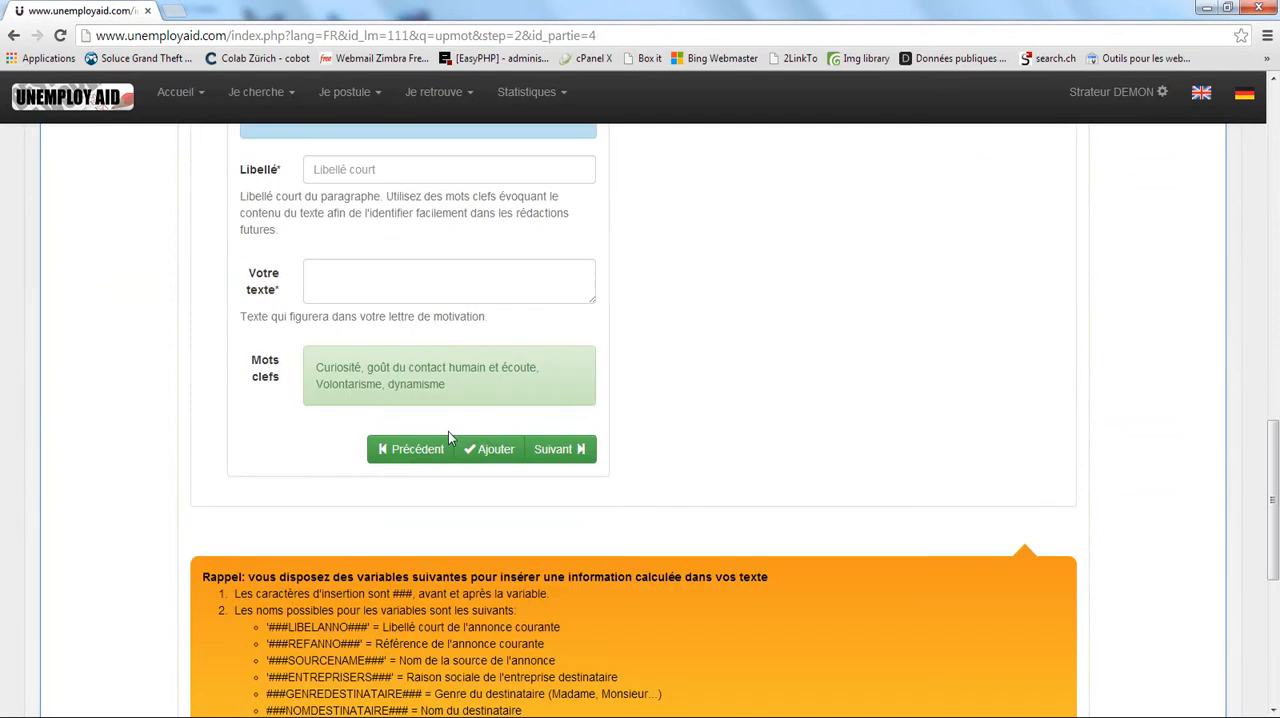
{"action": "left_click", "coordinate": [418, 450]}
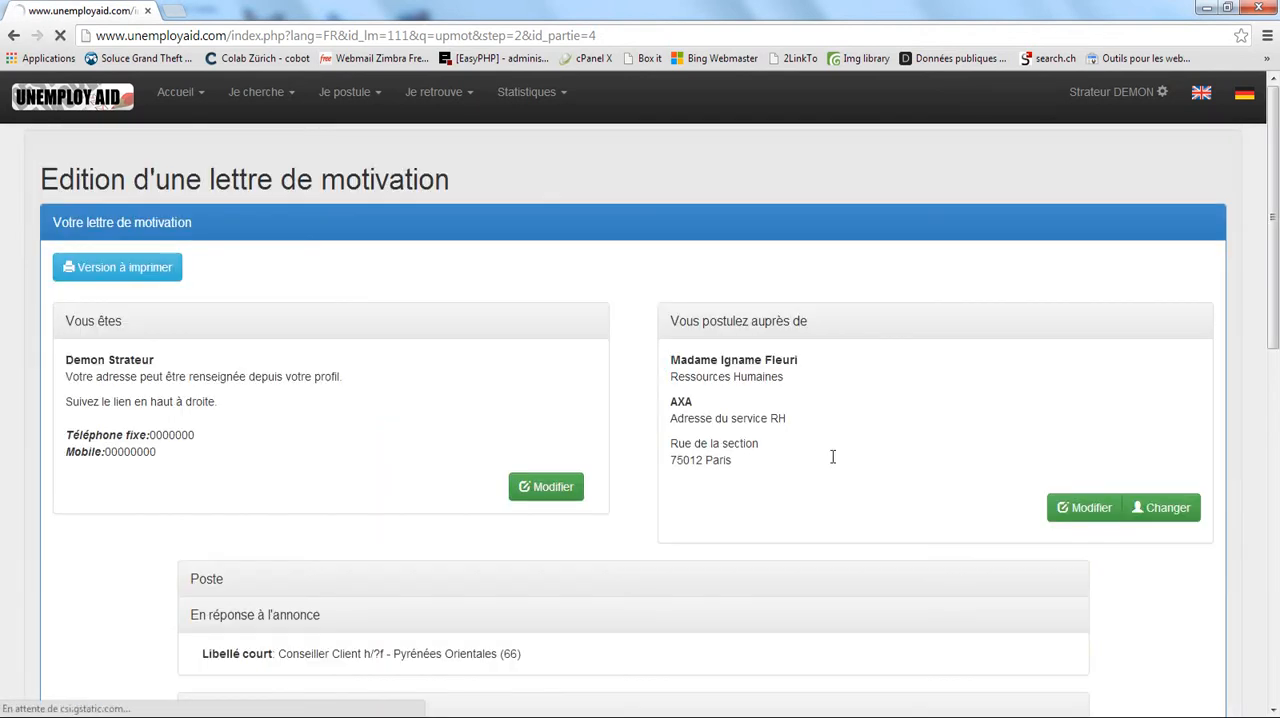
{"action": "scroll", "coordinate": [693, 419], "scroll_direction": "down", "scroll_amount": 4}
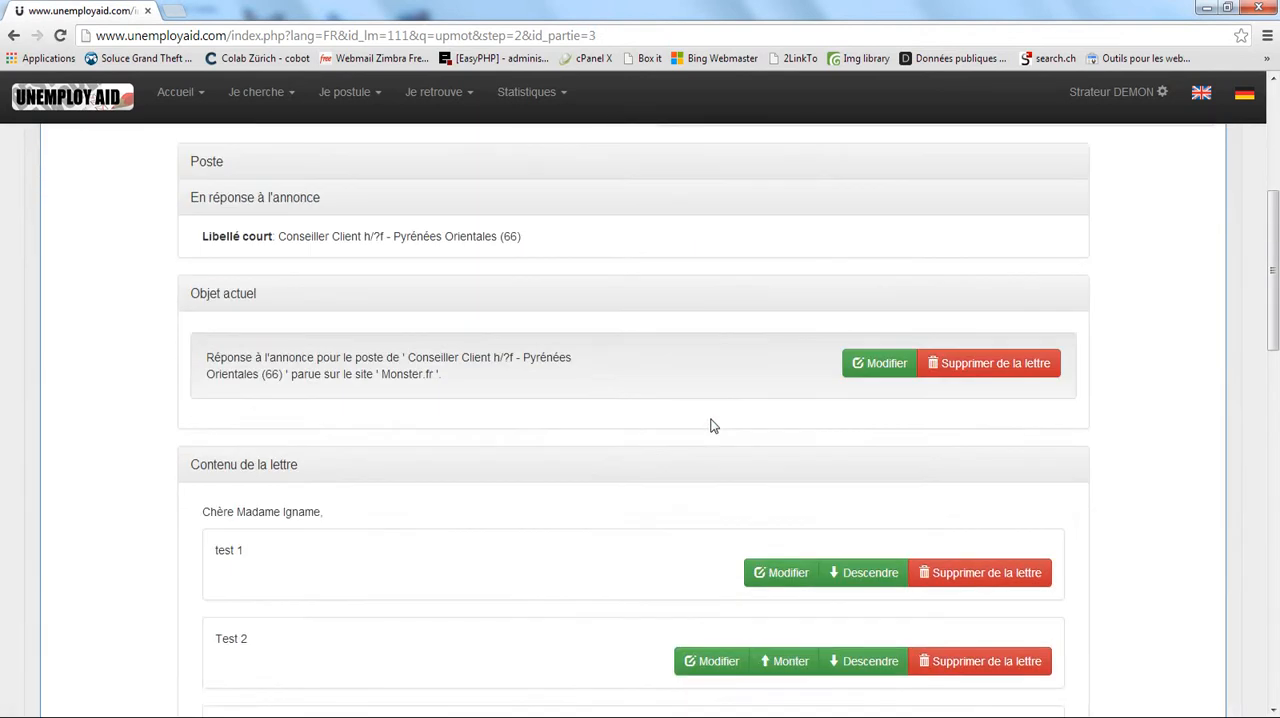
Reorder the letter content by moving "test 1" down below "Test 2" and "TEst 3" up above "test 1".
{"action": "scroll", "coordinate": [735, 390], "scroll_direction": "down", "scroll_amount": 2}
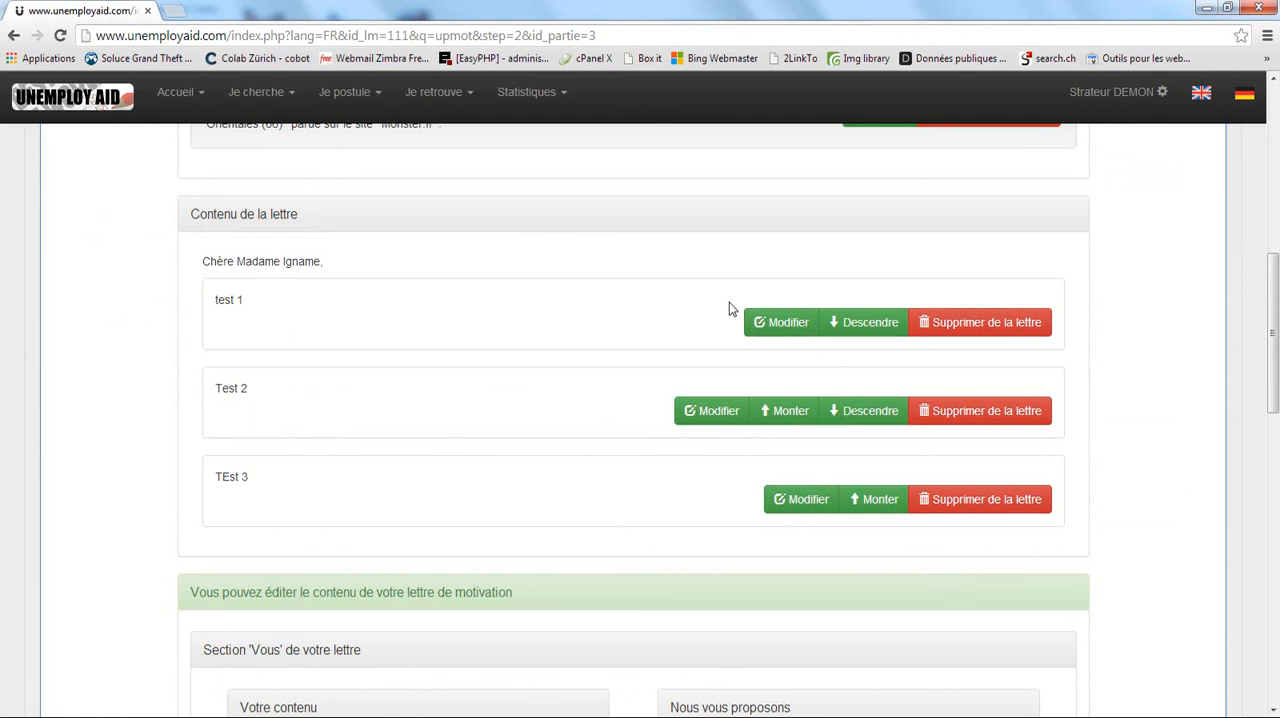
{"action": "scroll", "coordinate": [614, 414], "scroll_direction": "down", "scroll_amount": 7}
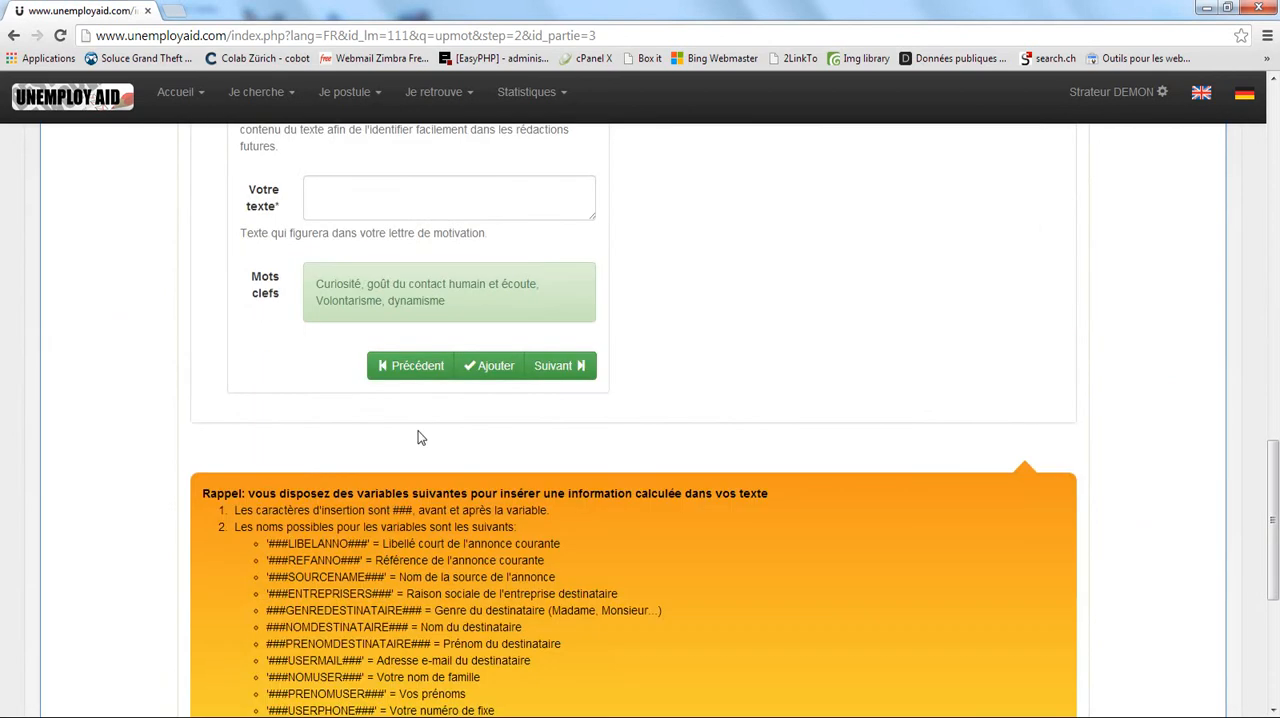
{"action": "scroll", "coordinate": [582, 347], "scroll_direction": "up", "scroll_amount": 7}
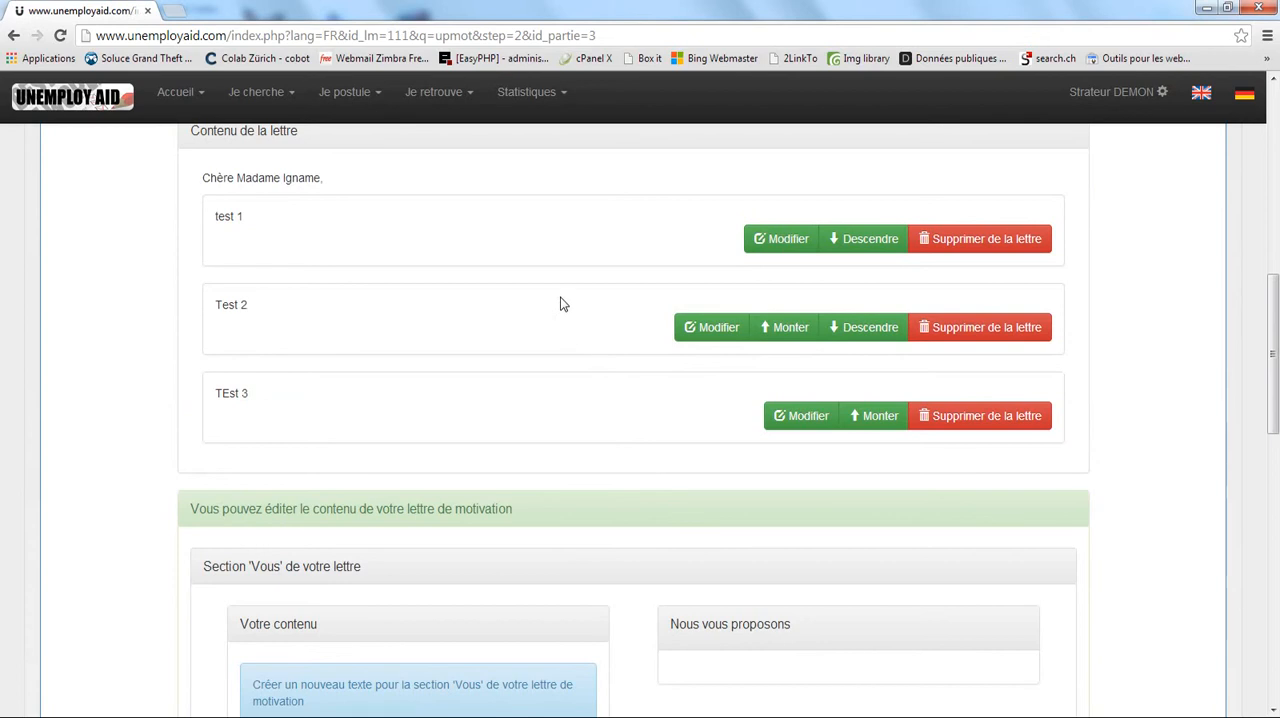
{"action": "left_click", "coordinate": [862, 239]}
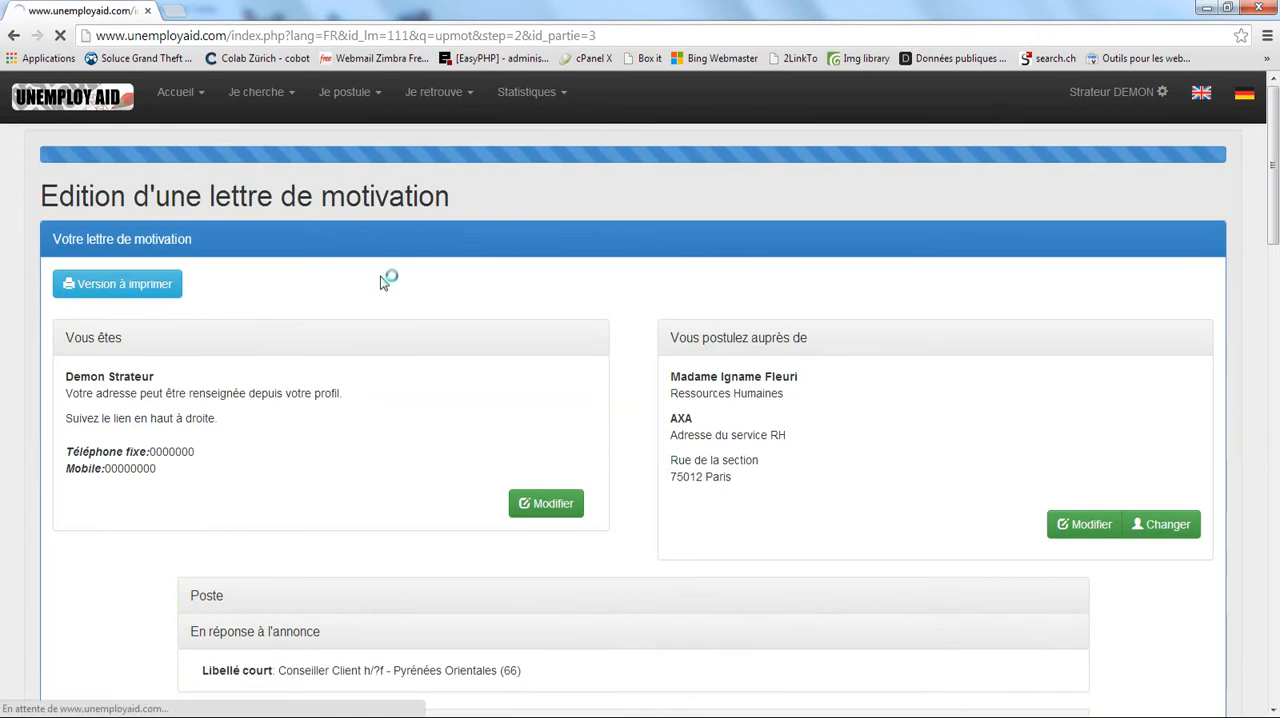
{"action": "scroll", "coordinate": [553, 330], "scroll_direction": "down", "scroll_amount": 8}
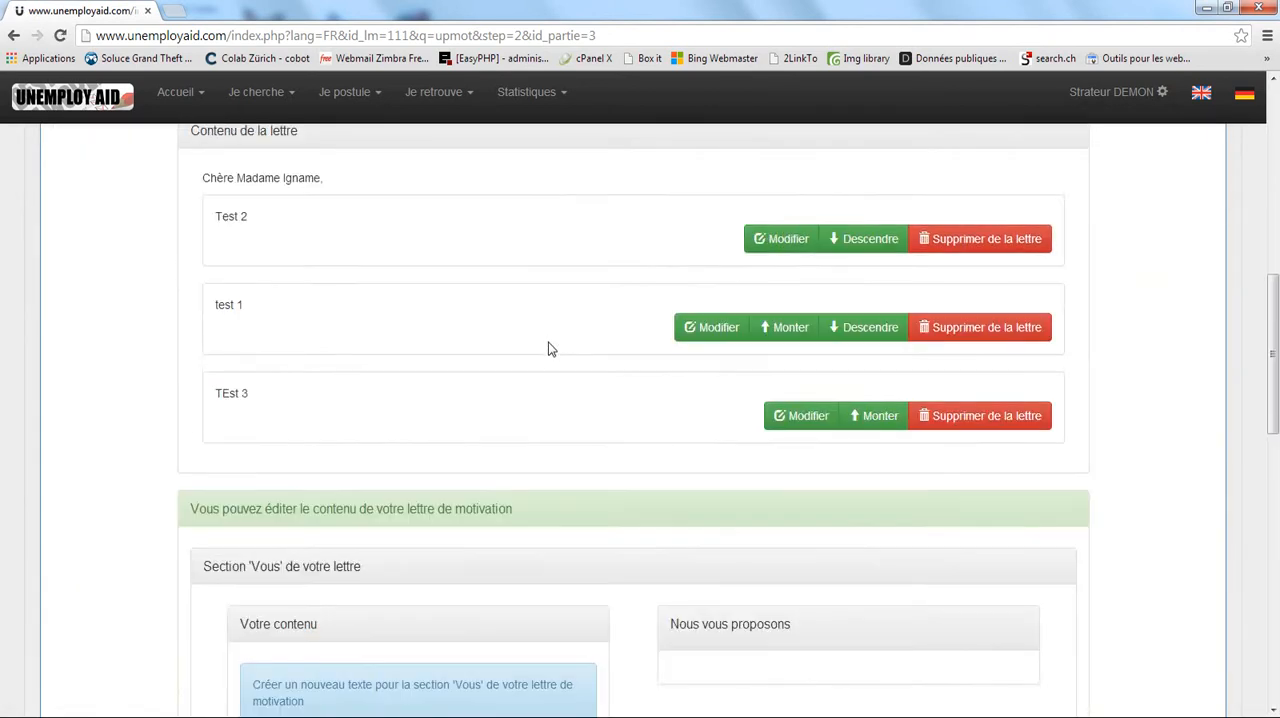
{"action": "scroll", "coordinate": [463, 297], "scroll_direction": "up", "scroll_amount": 3}
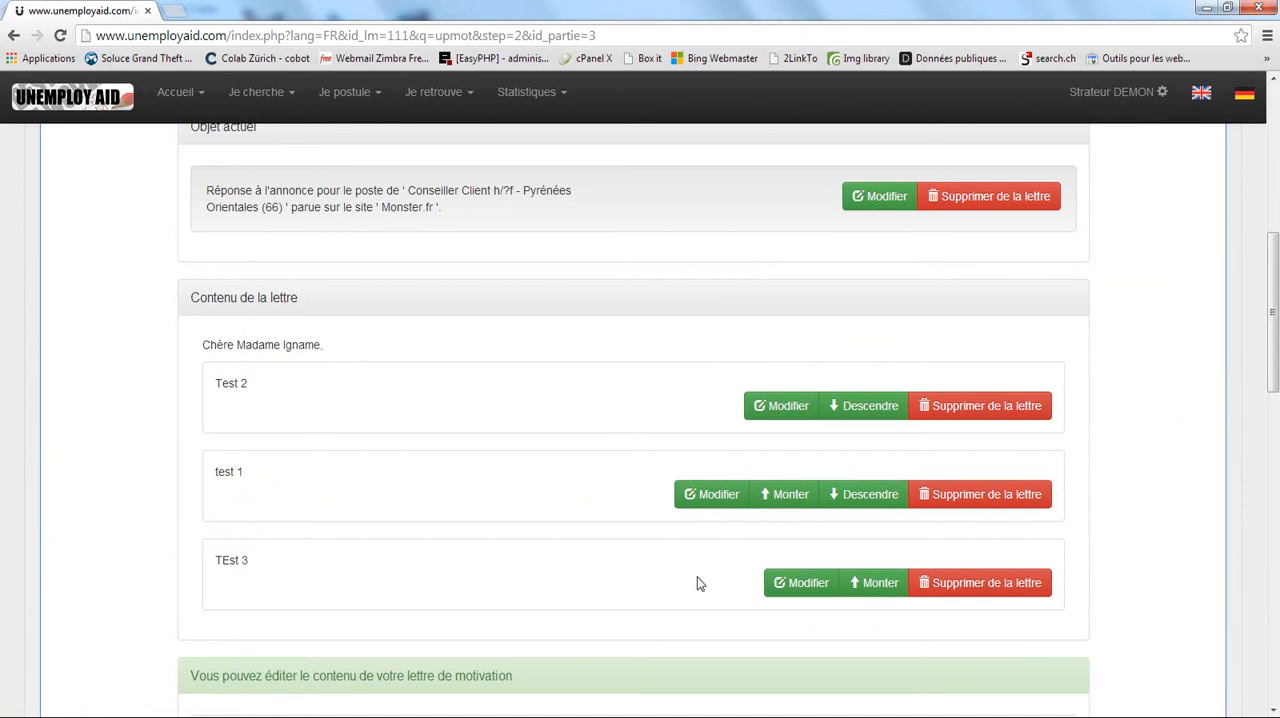
{"action": "left_click", "coordinate": [880, 584]}
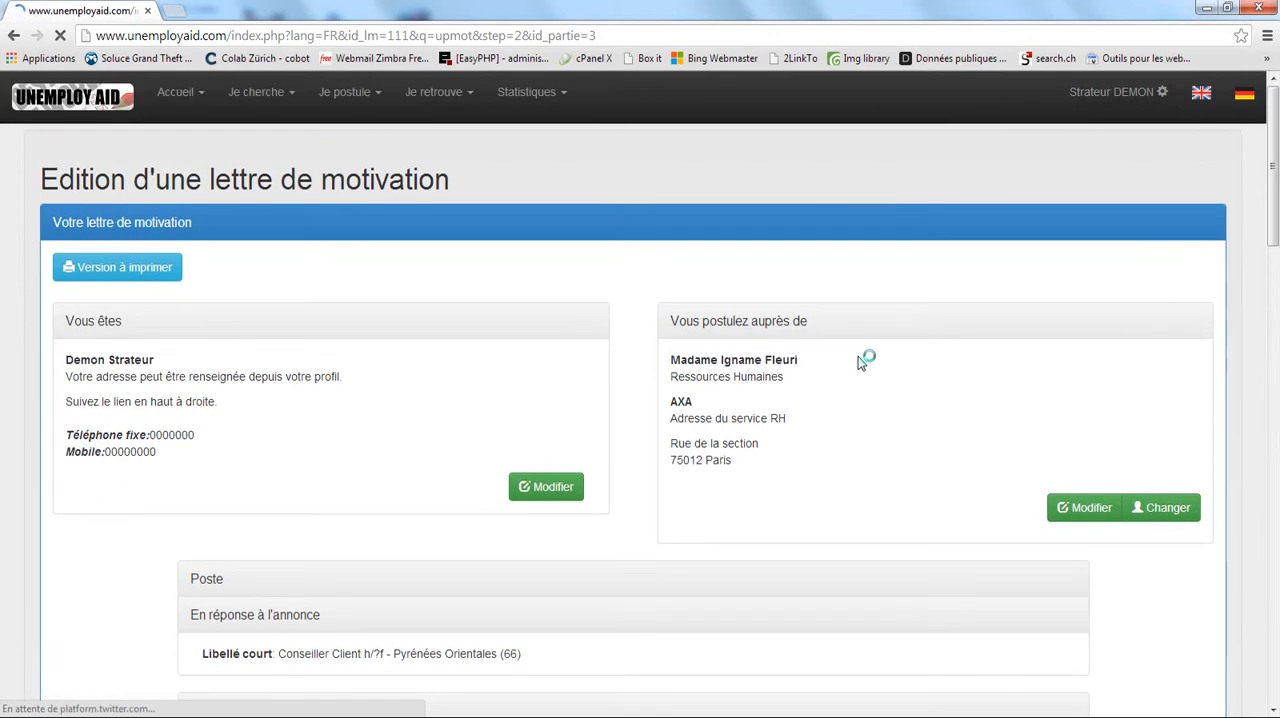
Remove the "Test 2" and "TEst 3" texts from the letter content, confirming each deletion.
{"action": "scroll", "coordinate": [720, 400], "scroll_direction": "down", "scroll_amount": 5}
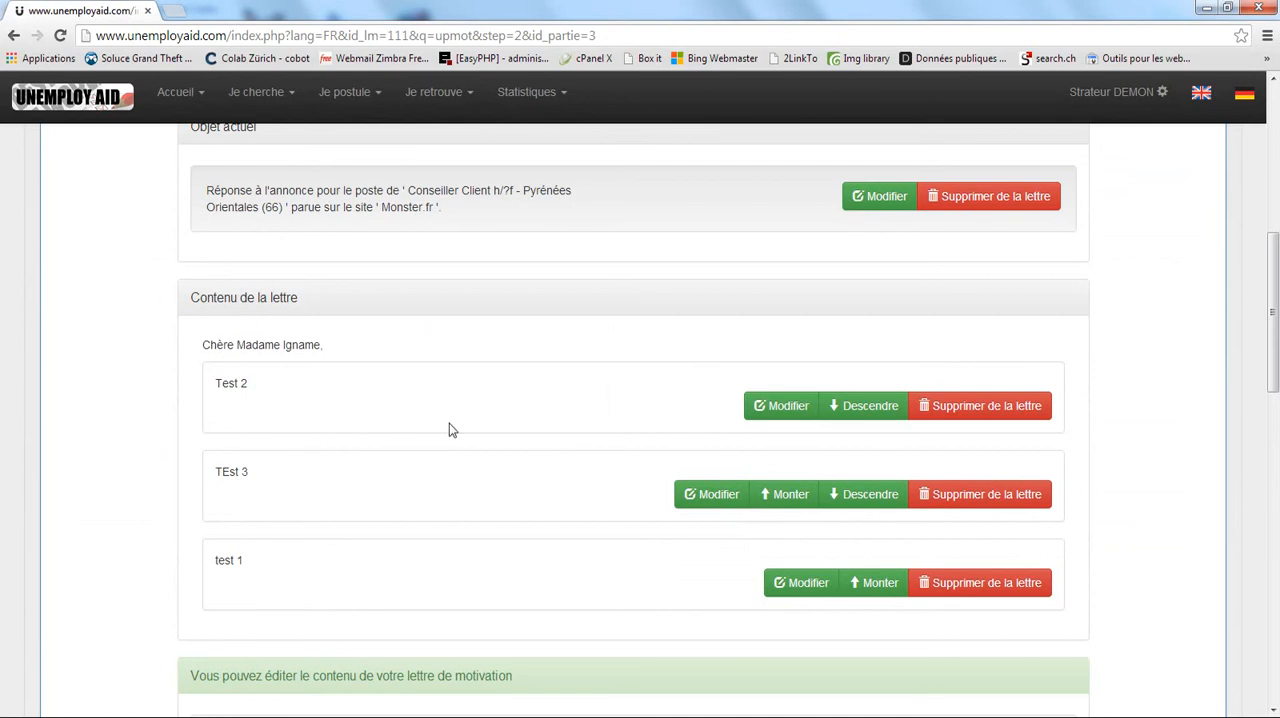
{"action": "left_click", "coordinate": [970, 410]}
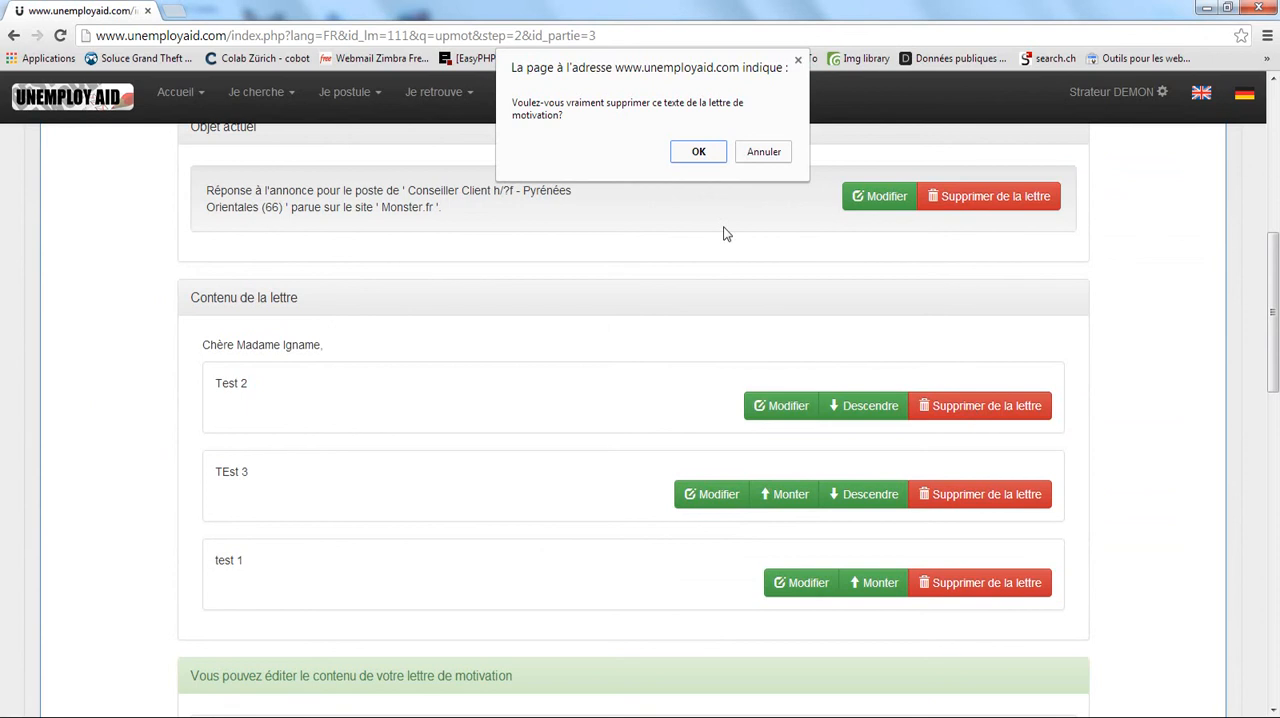
{"action": "left_click", "coordinate": [697, 156]}
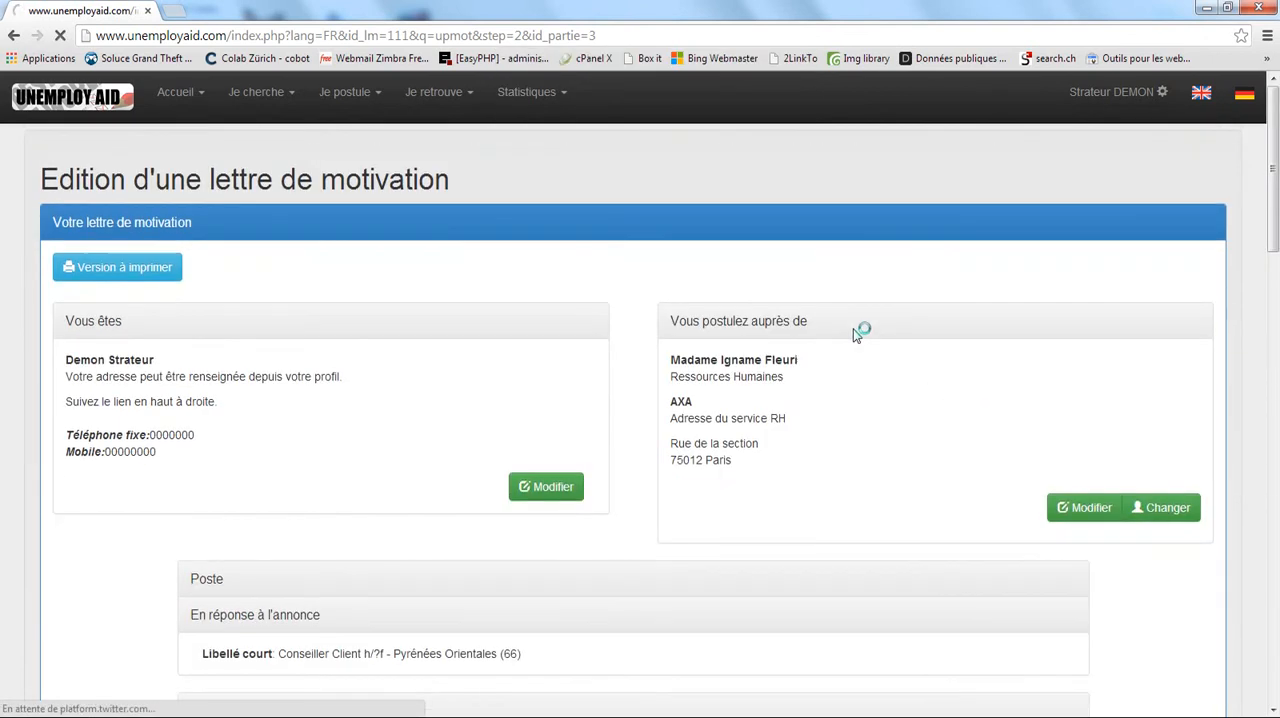
{"action": "scroll", "coordinate": [816, 386], "scroll_direction": "down", "scroll_amount": 4}
{"action": "scroll", "coordinate": [800, 380], "scroll_direction": "down", "scroll_amount": 7}
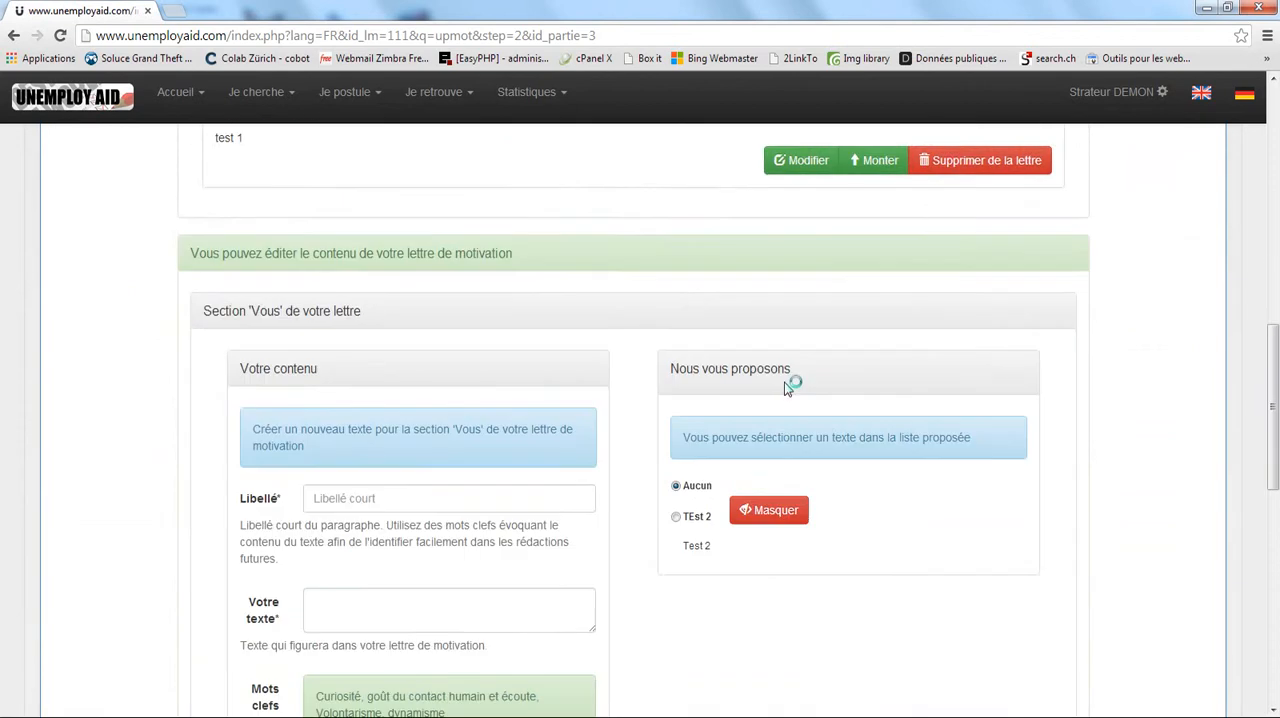
{"action": "scroll", "coordinate": [840, 358], "scroll_direction": "up", "scroll_amount": 4}
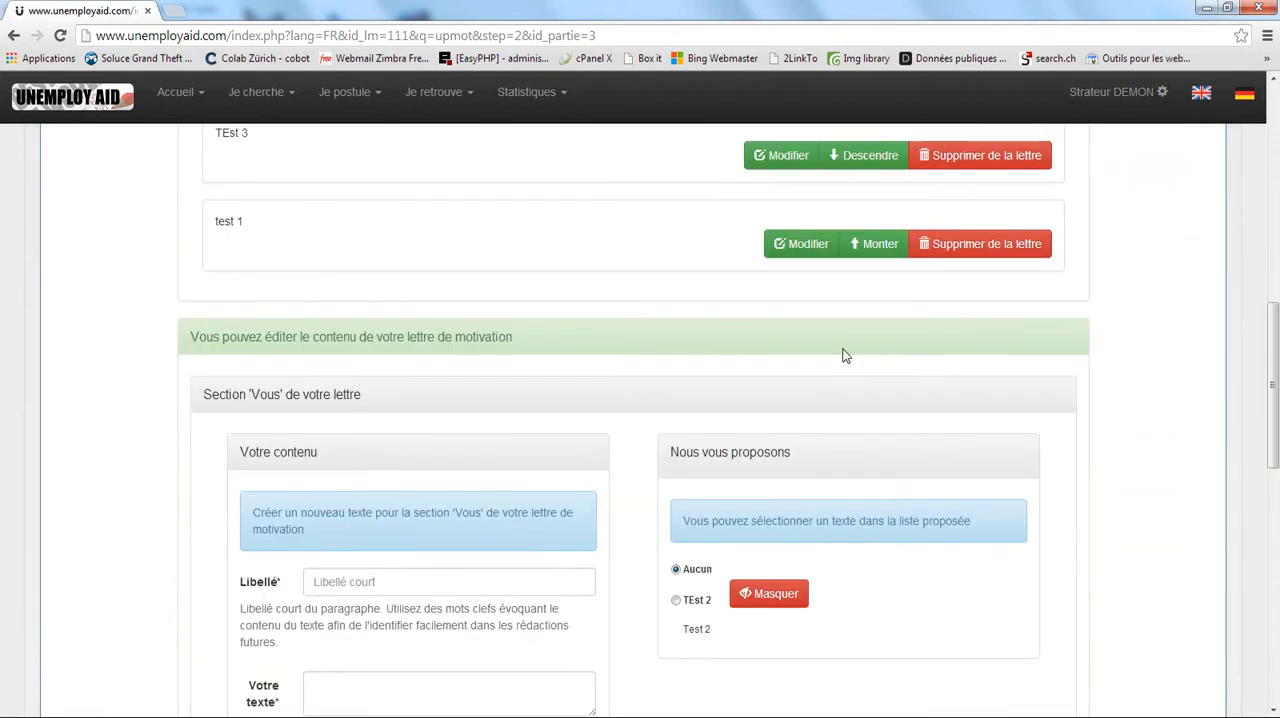
{"action": "left_click", "coordinate": [946, 340]}
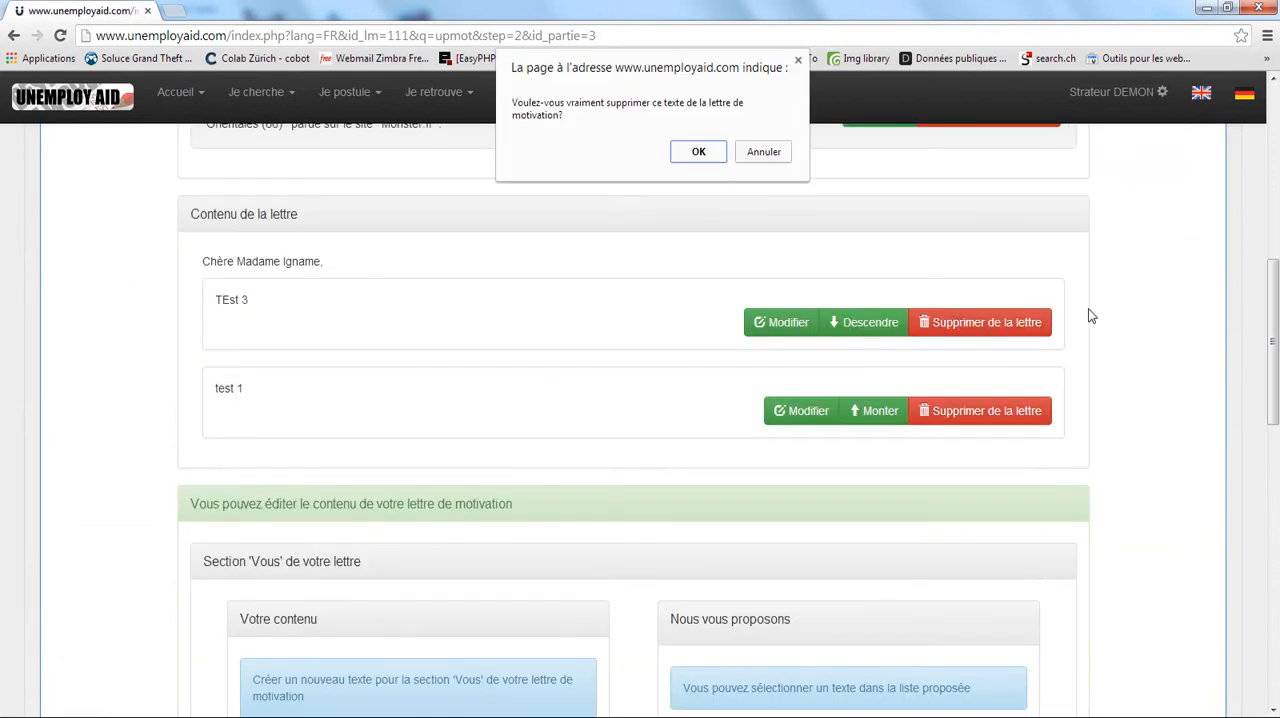
{"action": "left_click", "coordinate": [701, 155]}
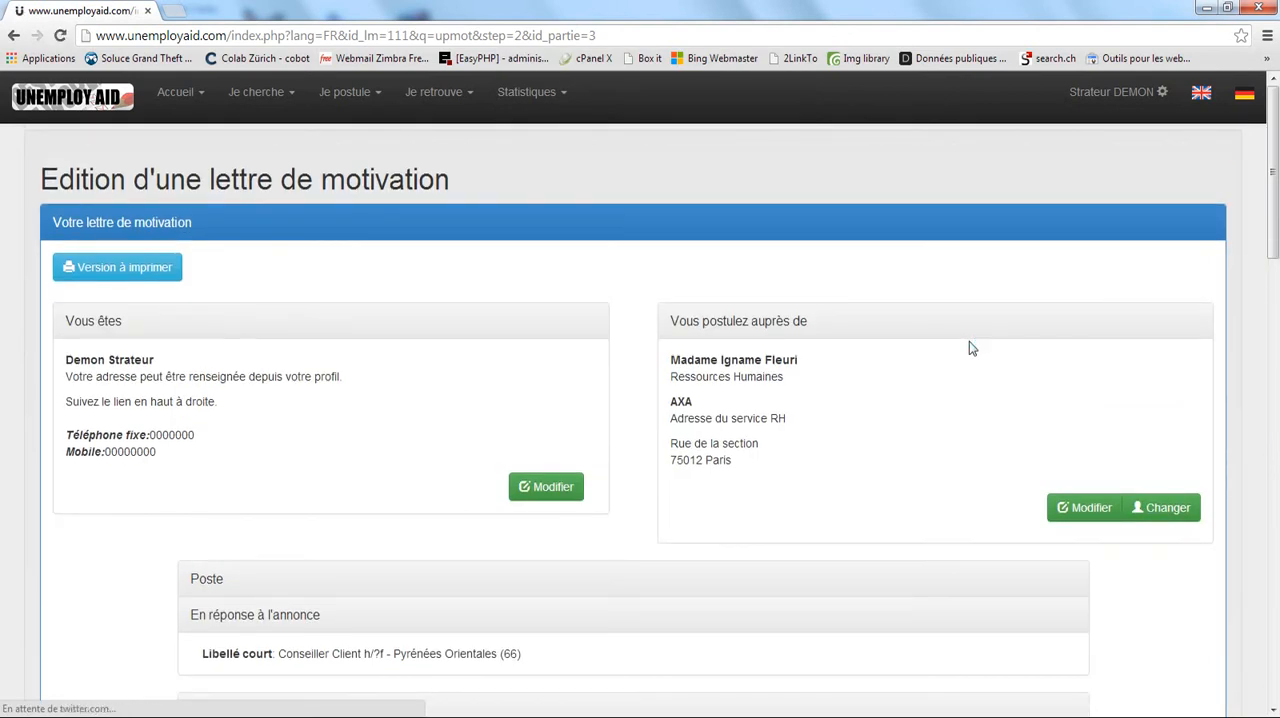
Hide the proposed "Test 3" text in the 'Vous' section and restore it from the hidden proposals.
{"action": "scroll", "coordinate": [969, 341], "scroll_direction": "down", "scroll_amount": 6}
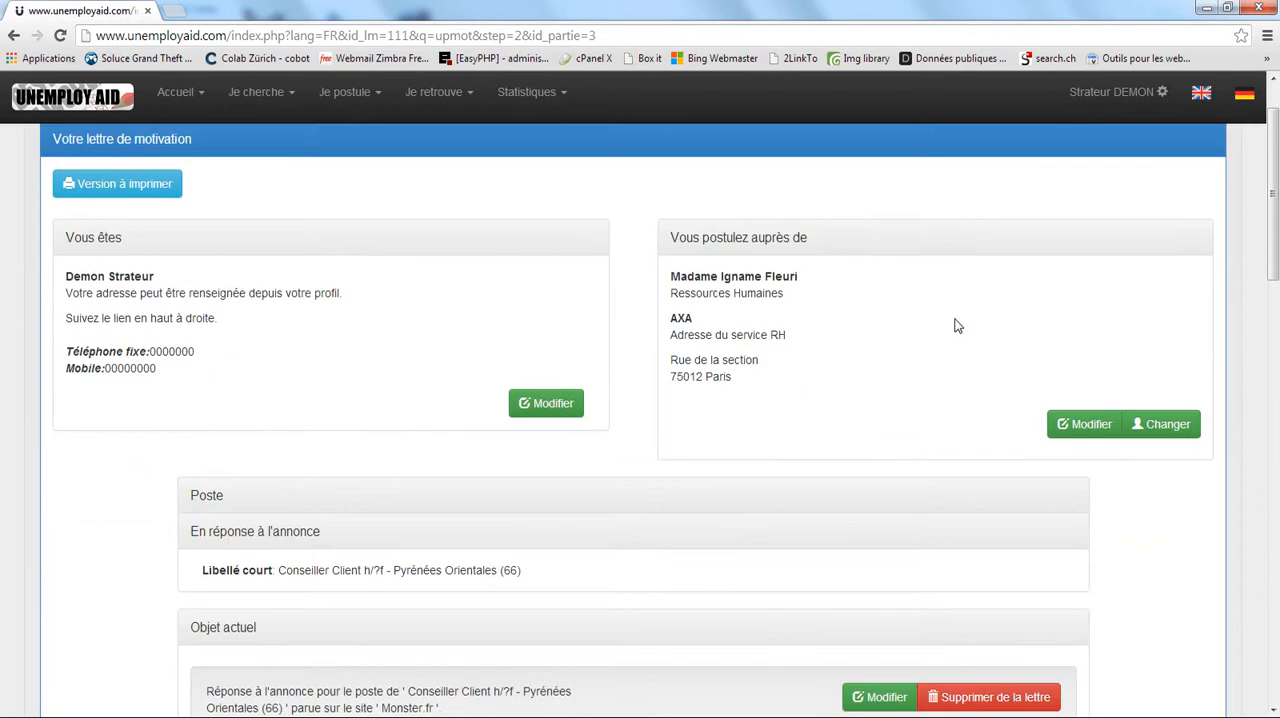
{"action": "scroll", "coordinate": [922, 297], "scroll_direction": "down", "scroll_amount": 3}
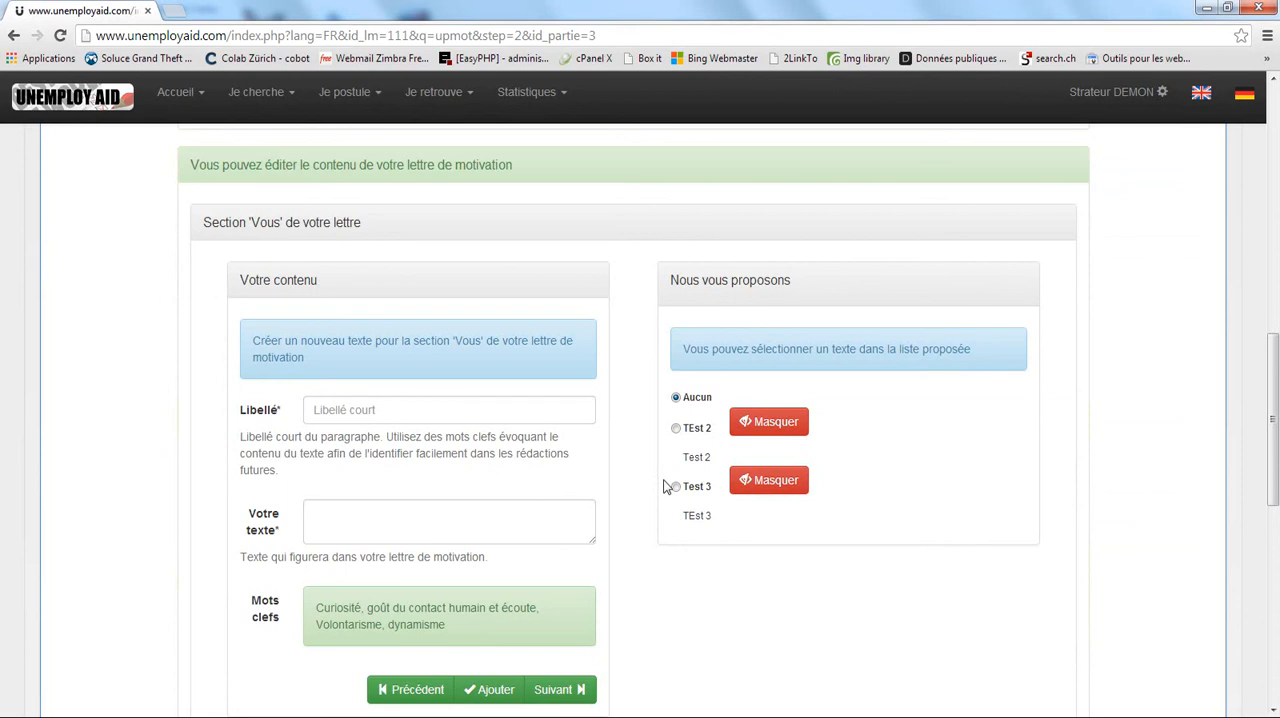
{"action": "left_click", "coordinate": [783, 482]}
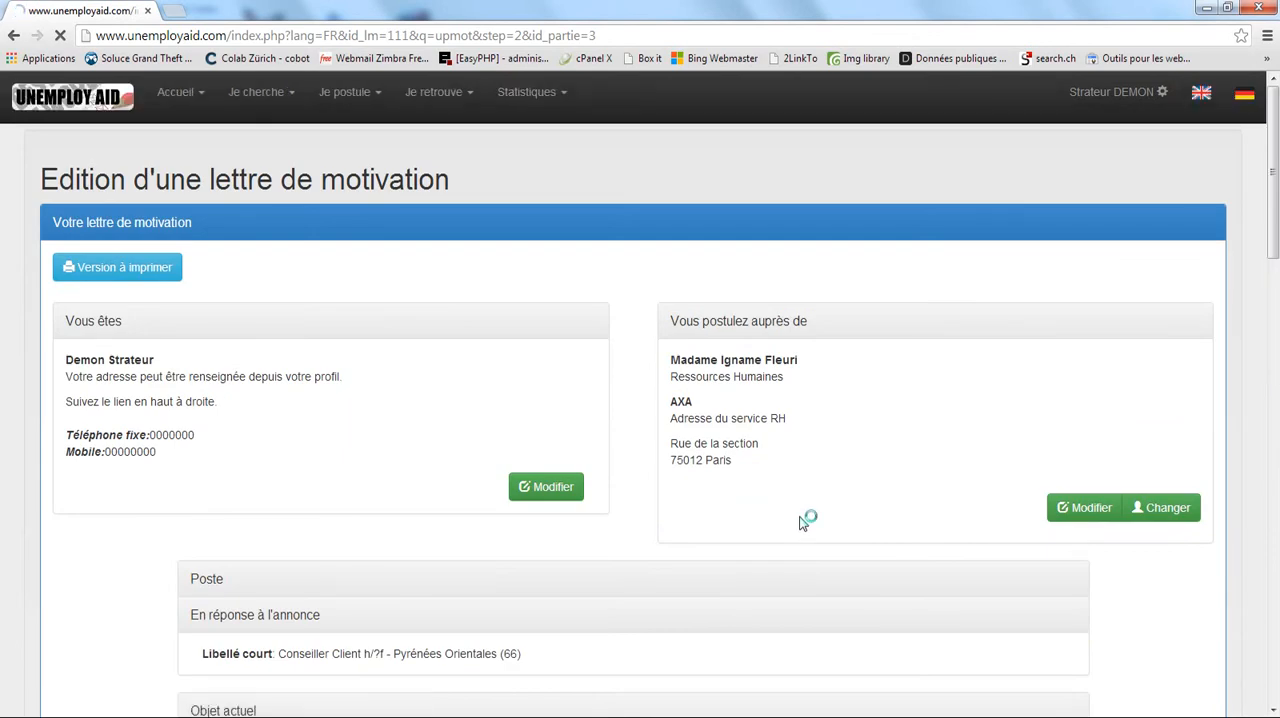
{"action": "scroll", "coordinate": [790, 480], "scroll_direction": "down", "scroll_amount": 7}
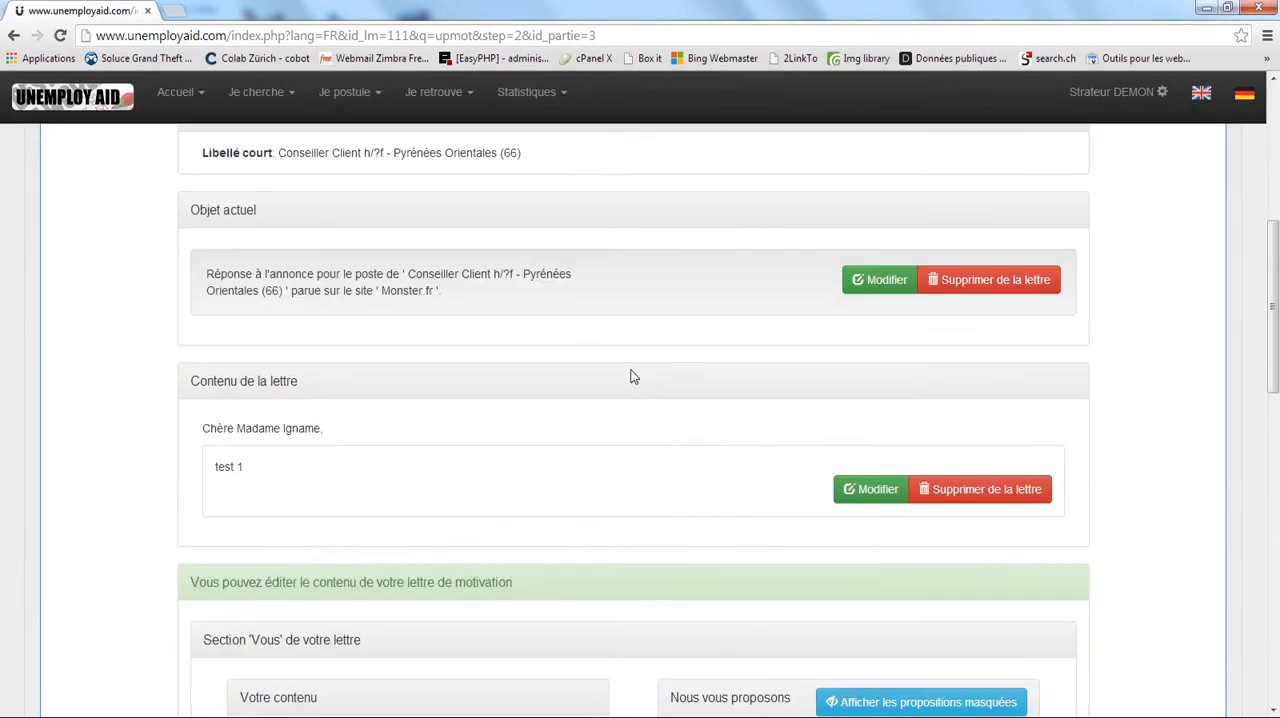
{"action": "scroll", "coordinate": [622, 378], "scroll_direction": "down", "scroll_amount": 3}
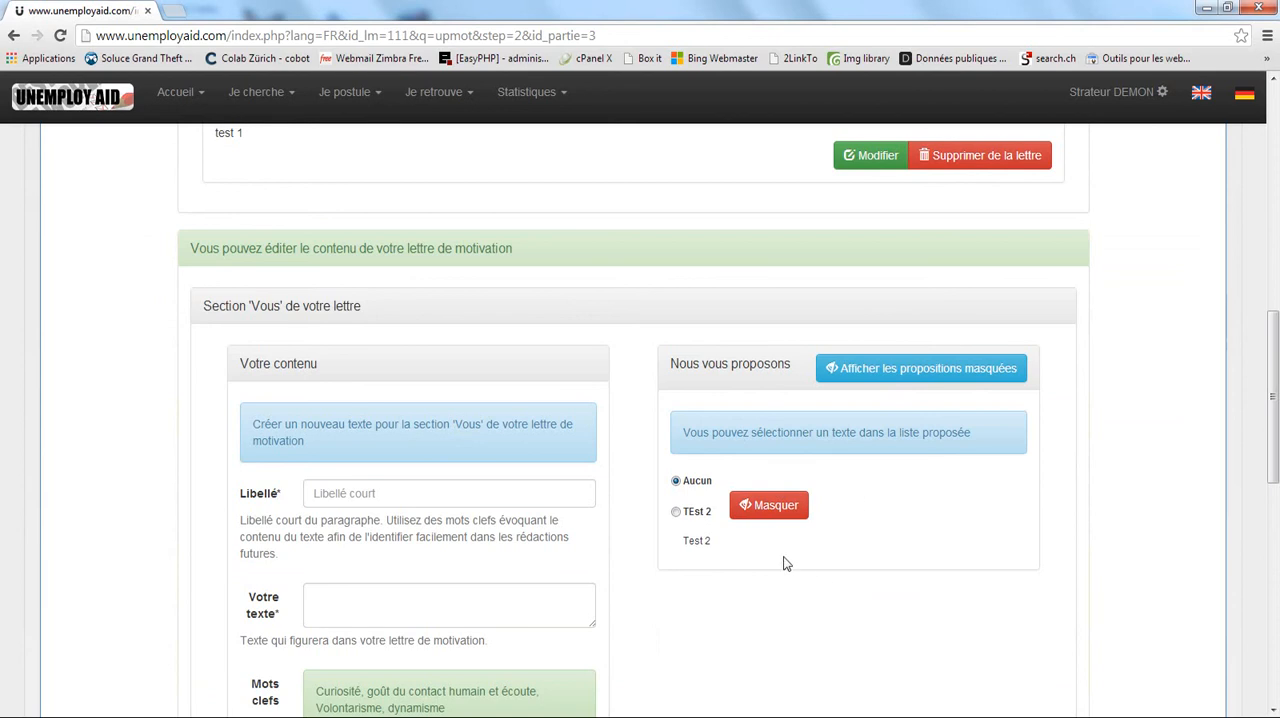
{"action": "left_click", "coordinate": [910, 372]}
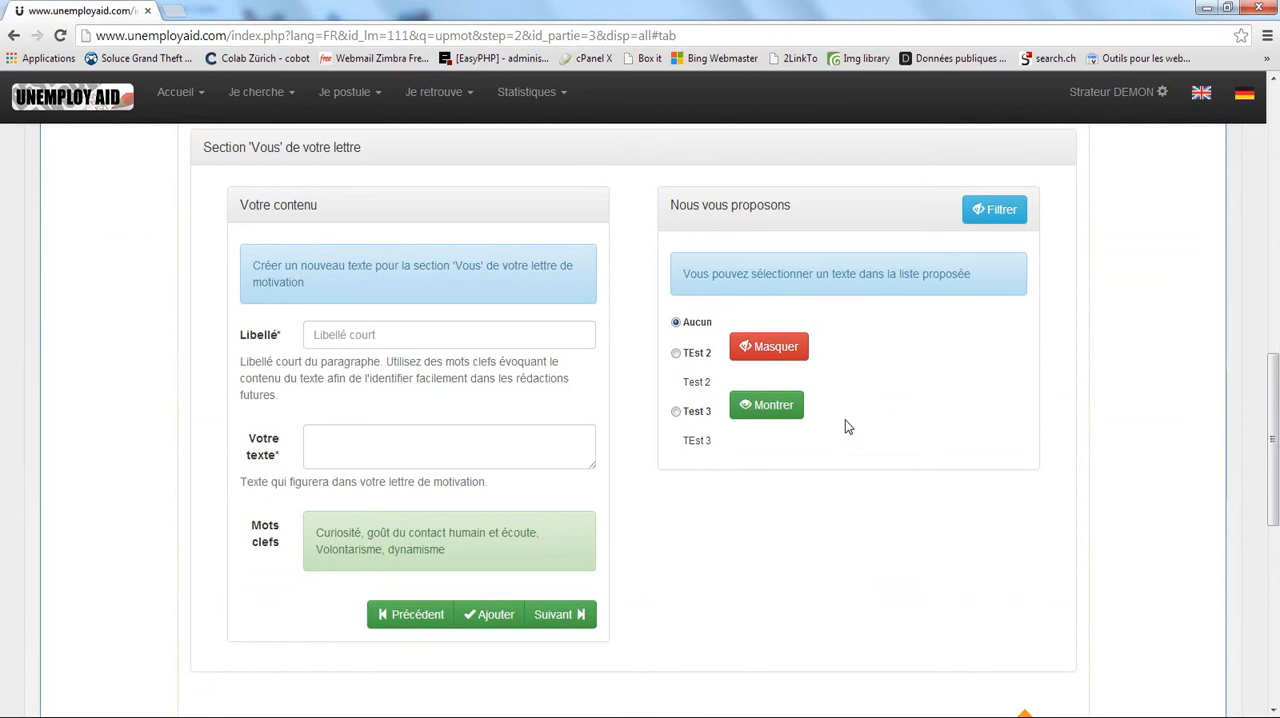
{"action": "left_click", "coordinate": [760, 410]}
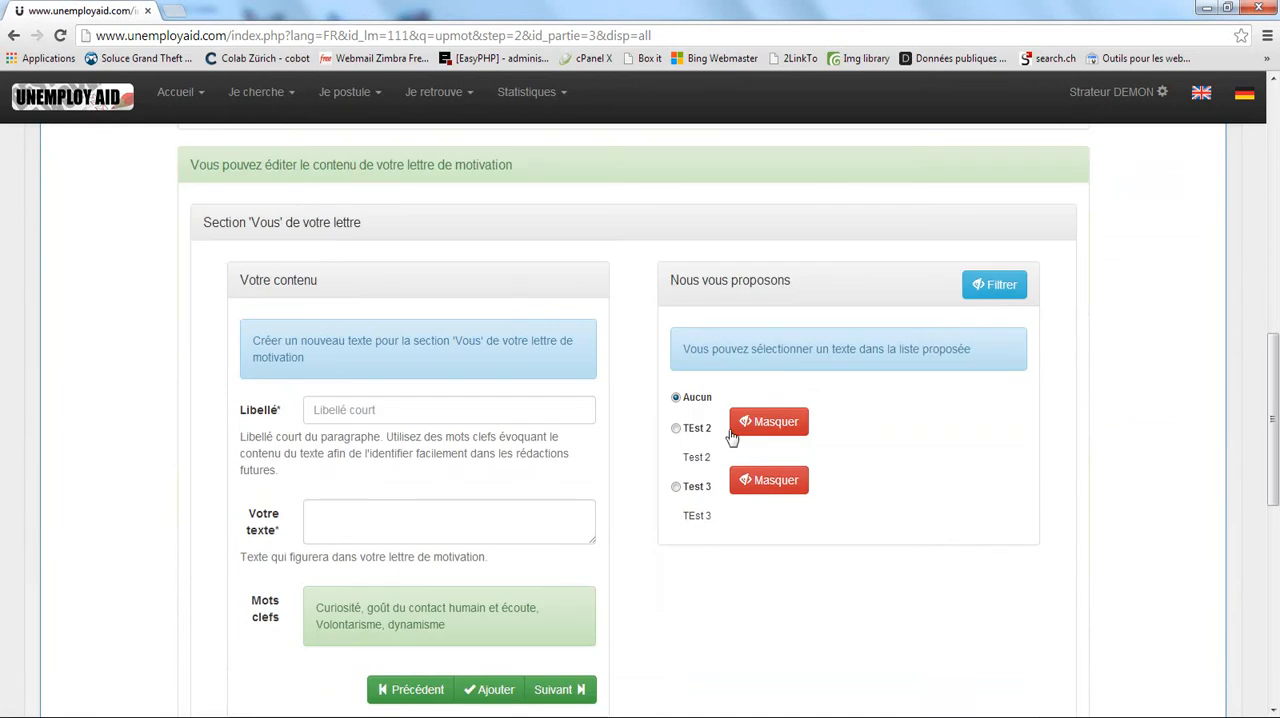
Insert the proposed "Test 3" text of the 'Vous' section back into the letter.
{"action": "left_click", "coordinate": [676, 486]}
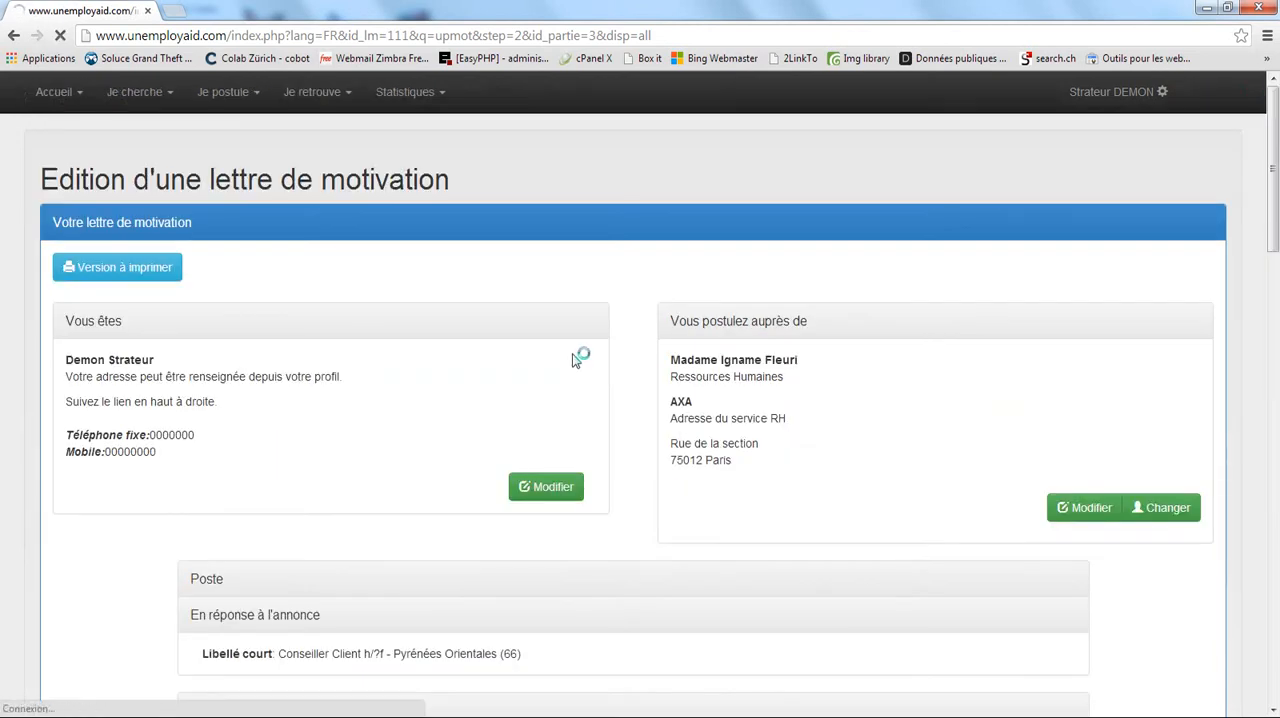
{"action": "scroll", "coordinate": [632, 362], "scroll_direction": "down", "scroll_amount": 6}
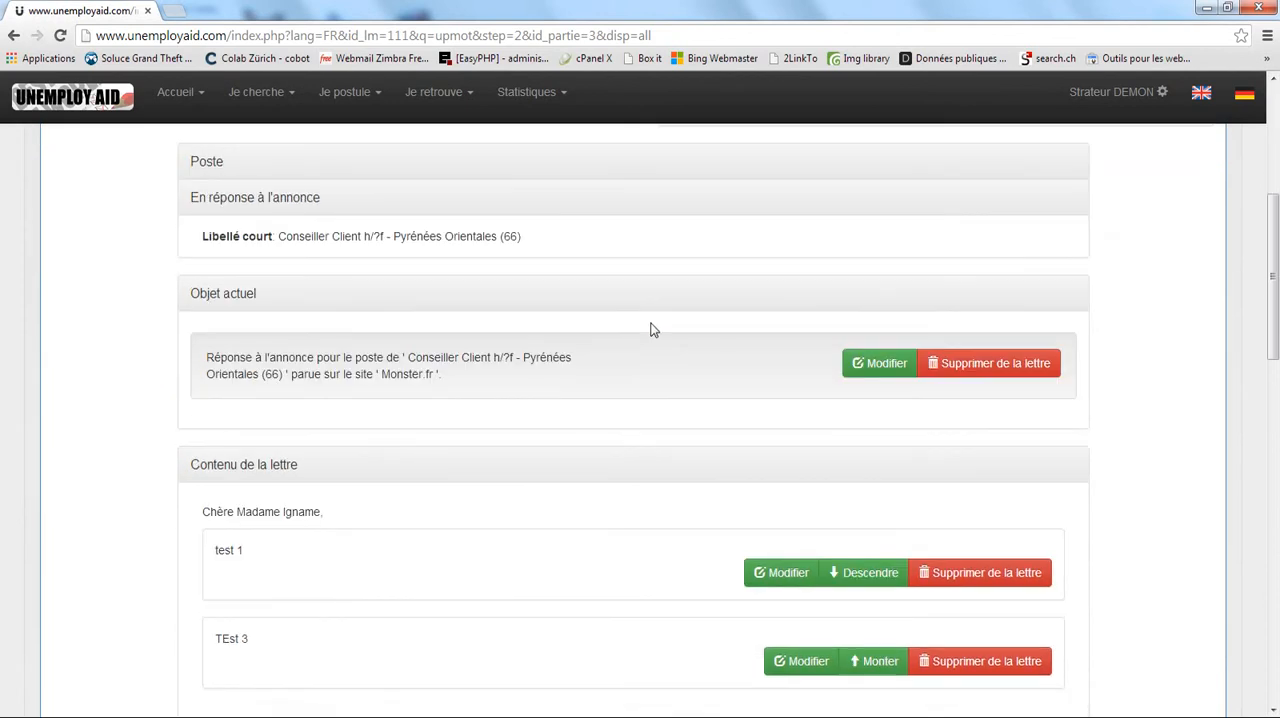
Proceed from the 'Vous' section past the 'Je' section to the 'Nous' section without adding any text.
{"action": "scroll", "coordinate": [601, 352], "scroll_direction": "down", "scroll_amount": 6}
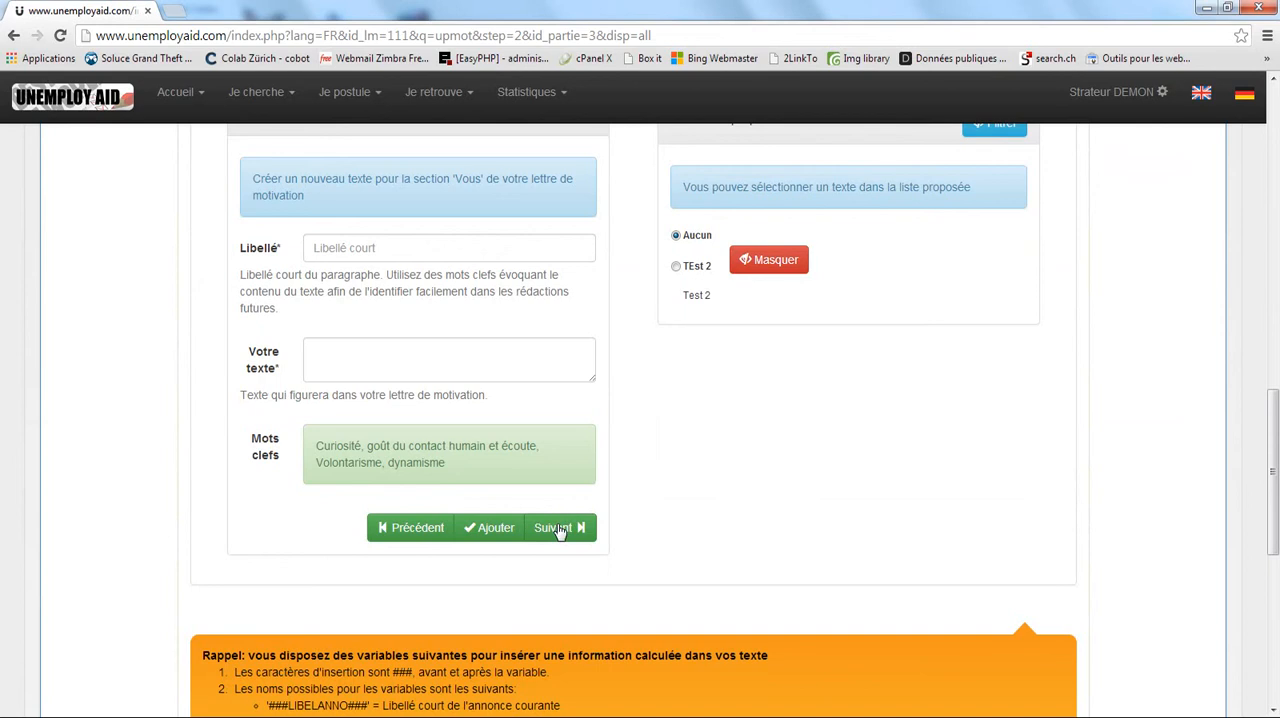
{"action": "left_click", "coordinate": [560, 527]}
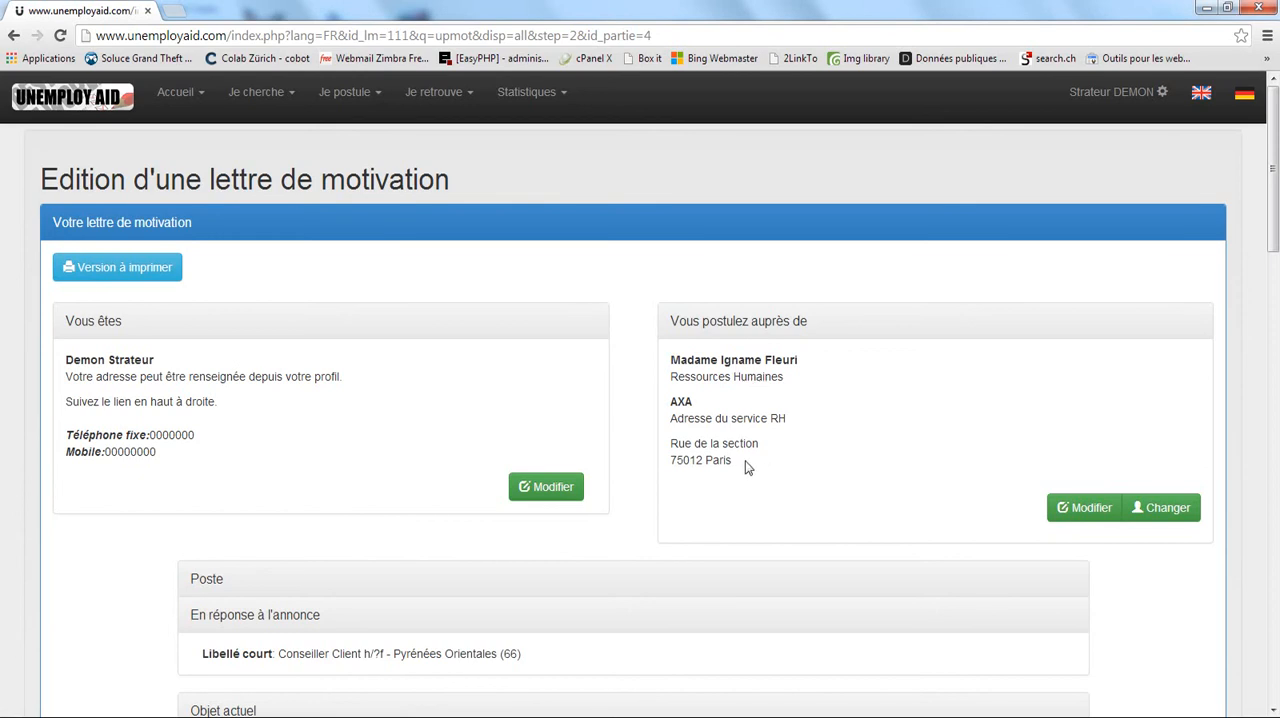
{"action": "scroll", "coordinate": [697, 505], "scroll_direction": "down", "scroll_amount": 5}
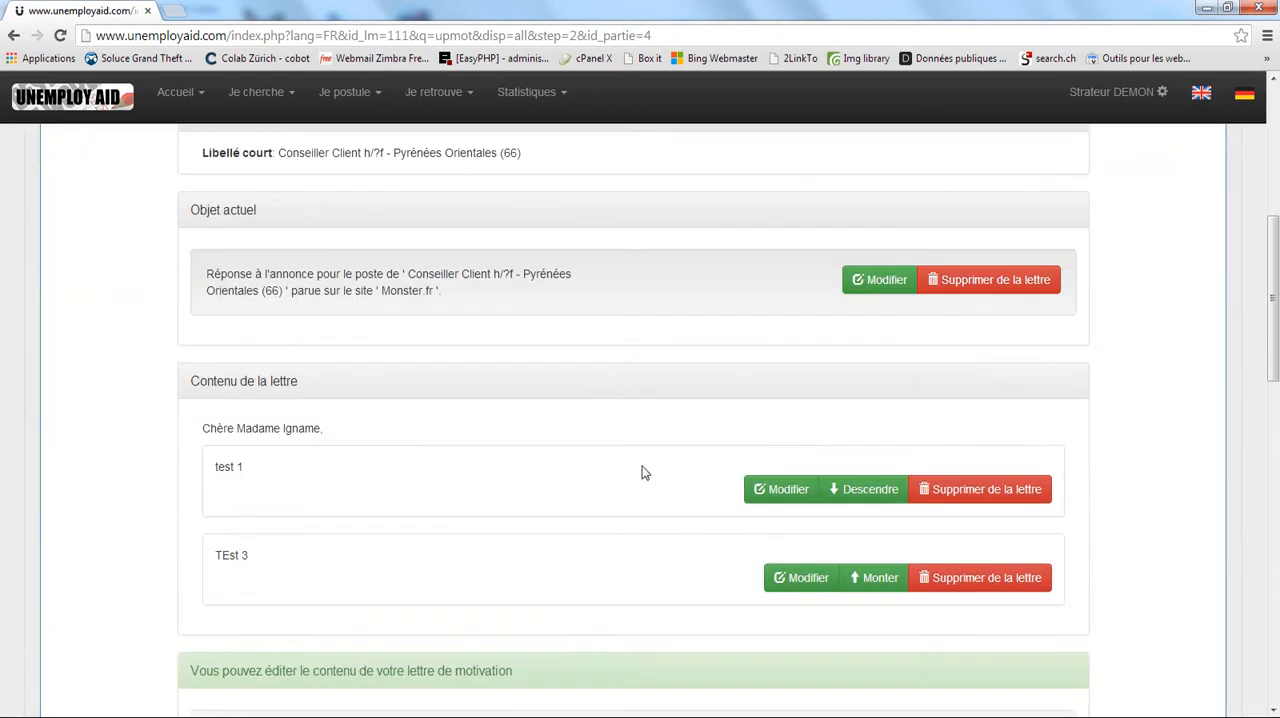
{"action": "scroll", "coordinate": [630, 470], "scroll_direction": "down", "scroll_amount": 3}
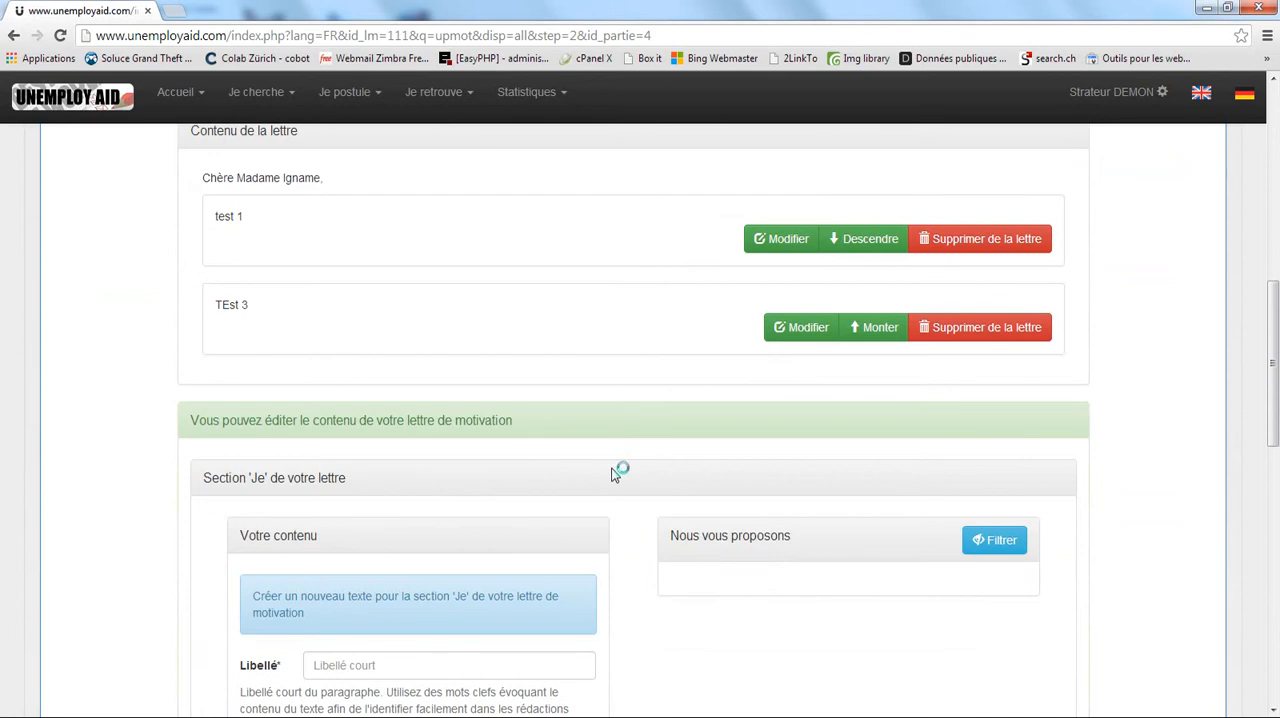
{"action": "scroll", "coordinate": [614, 474], "scroll_direction": "down", "scroll_amount": 3}
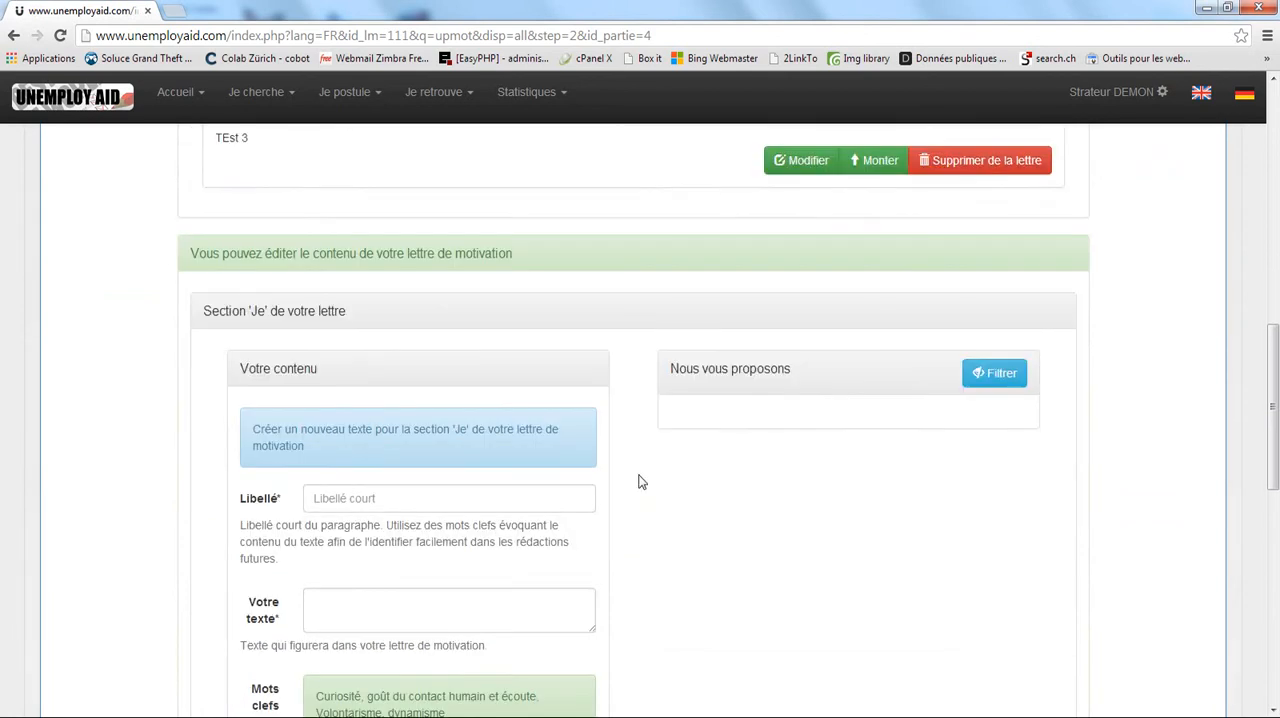
{"action": "left_click", "coordinate": [587, 614]}
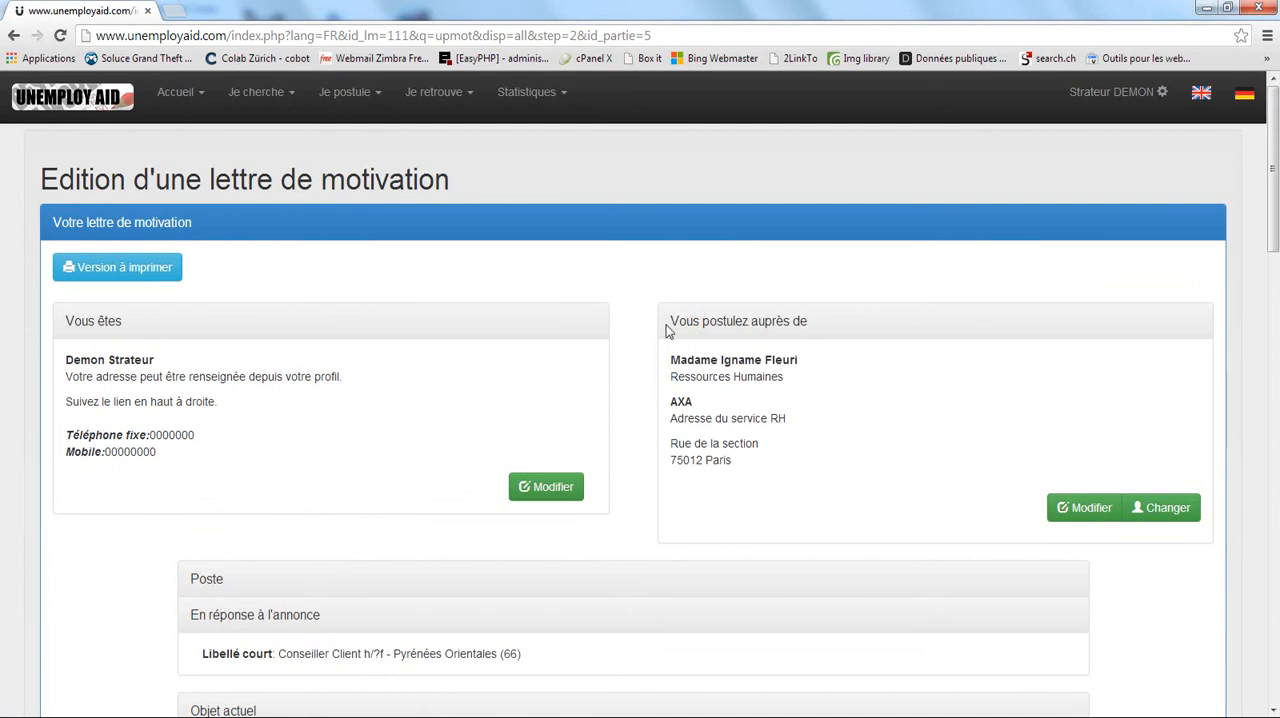
{"action": "scroll", "coordinate": [563, 471], "scroll_direction": "down", "scroll_amount": 7}
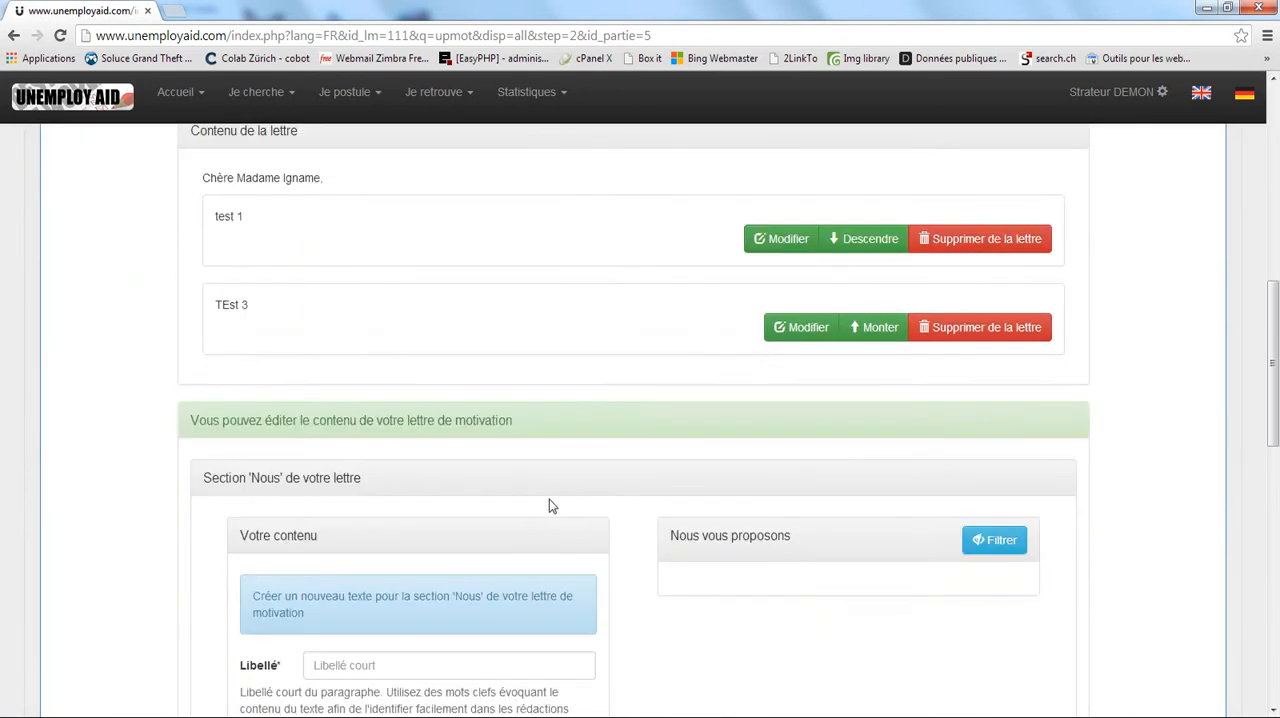
{"action": "scroll", "coordinate": [549, 499], "scroll_direction": "down", "scroll_amount": 3}
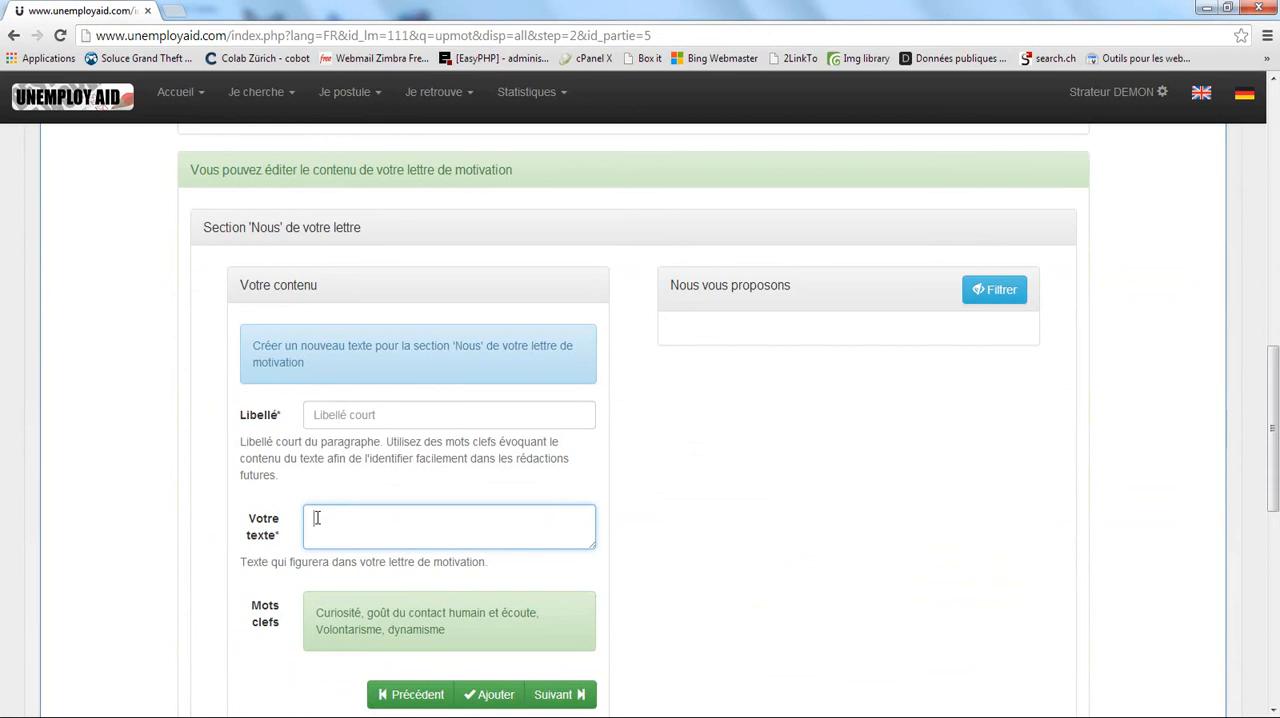
Examine the label and text fields and the suggested keywords in the form of the 'Nous' section.
{"action": "left_click", "coordinate": [318, 414]}
{"action": "left_click", "coordinate": [335, 528]}
{"action": "left_click_drag", "start_coordinate": [315, 612], "coordinate": [456, 633]}
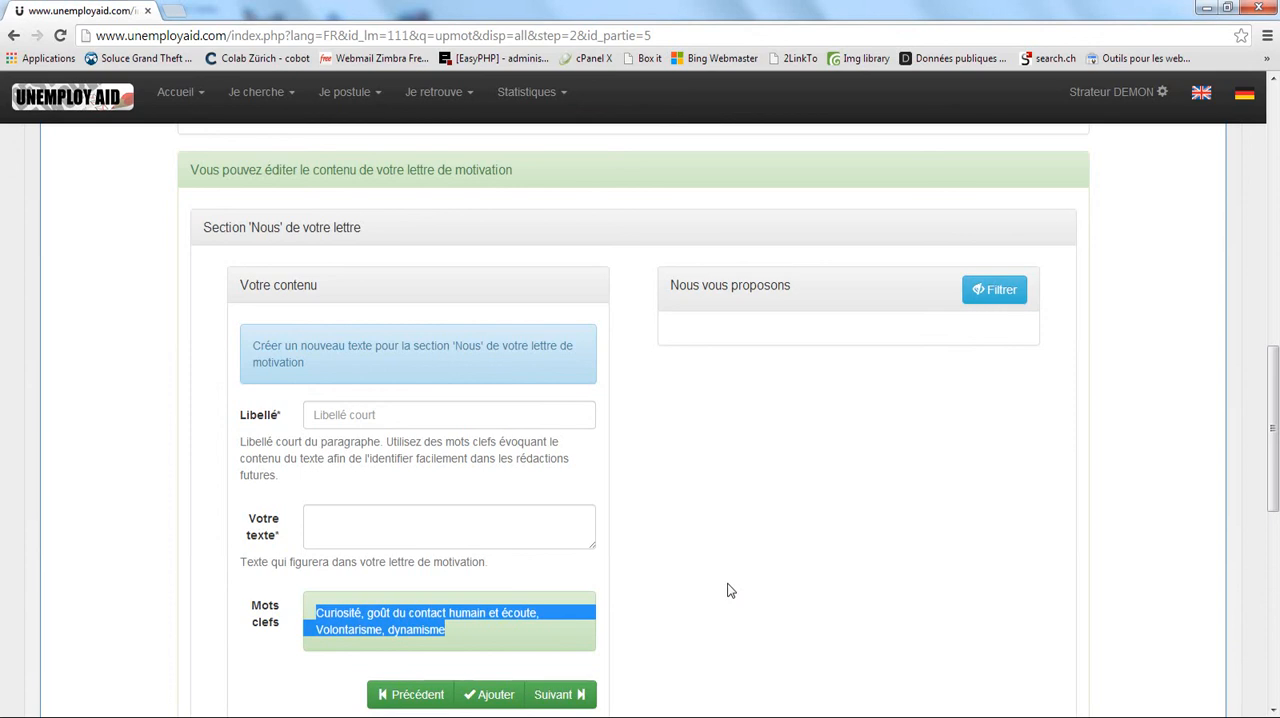
{"action": "left_click", "coordinate": [520, 578]}
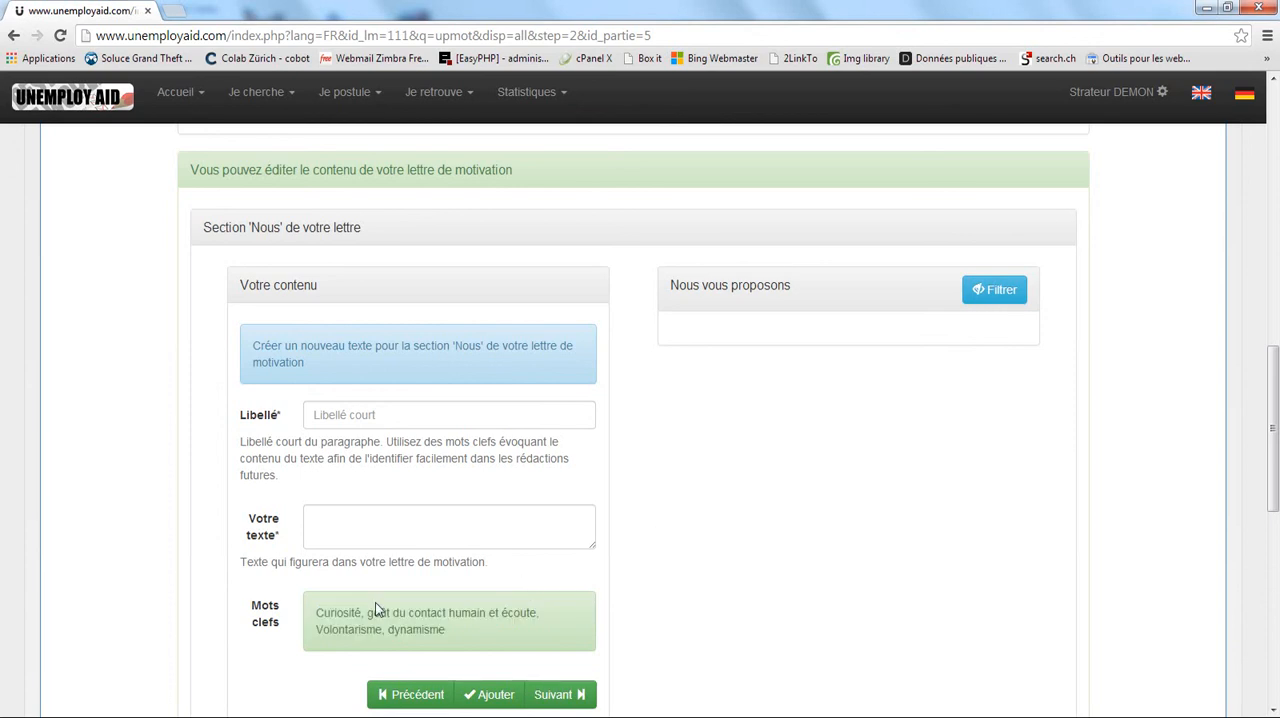
{"action": "left_click_drag", "start_coordinate": [316, 615], "coordinate": [447, 630]}
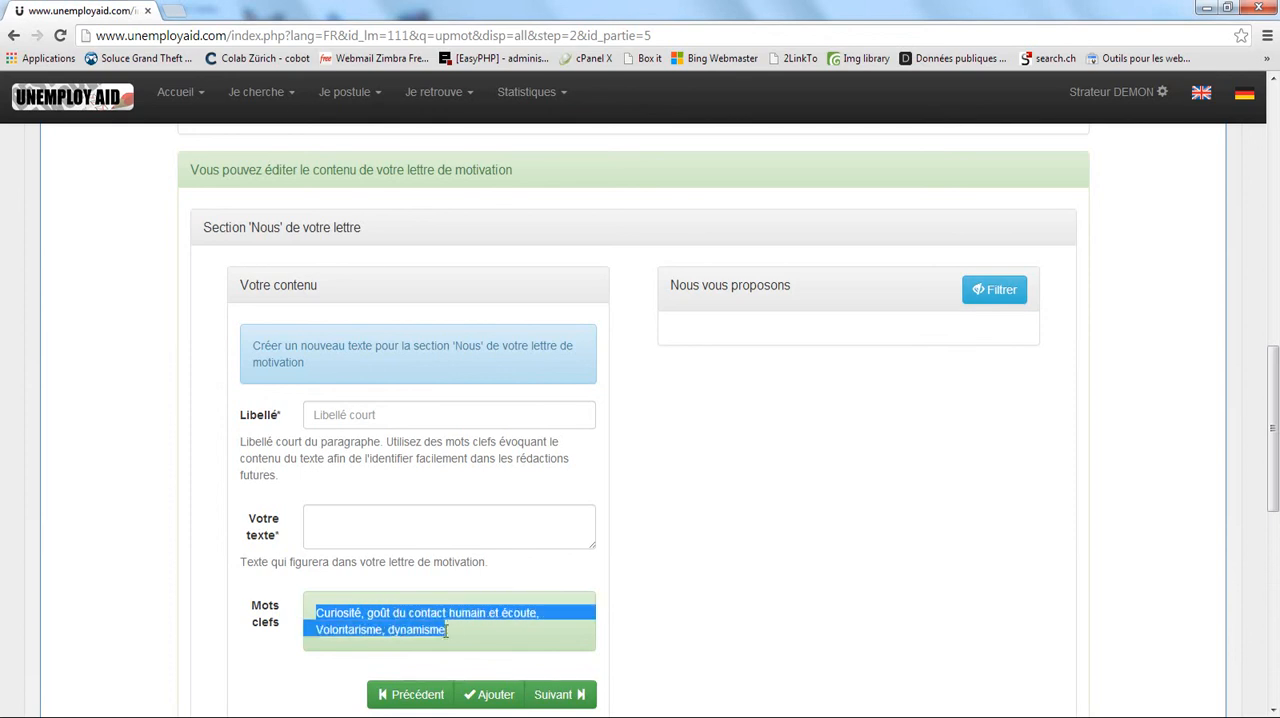
{"action": "left_click", "coordinate": [613, 516]}
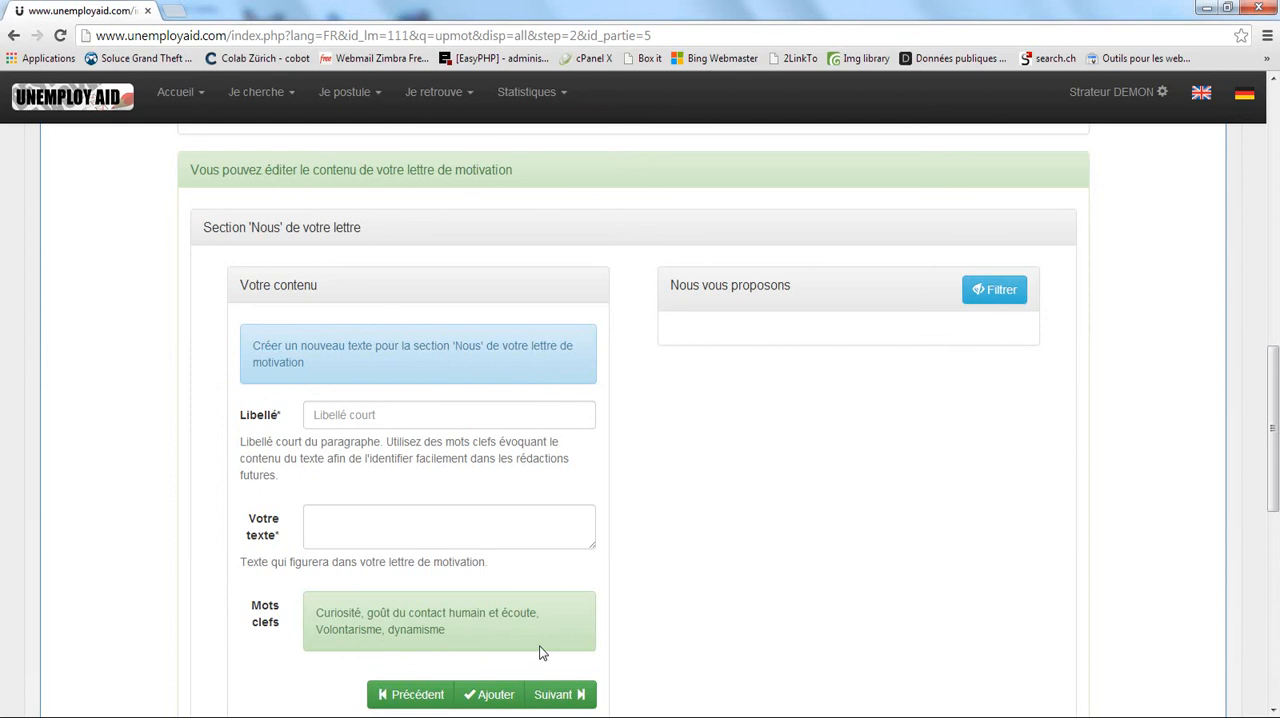
Highlight "goût du contact humain et écoute" among the suggested keywords of the 'Nous' section.
{"action": "double_click", "coordinate": [326, 609]}
{"action": "double_click", "coordinate": [378, 613]}
{"action": "left_click", "coordinate": [424, 606]}
{"action": "left_click_drag", "start_coordinate": [368, 612], "coordinate": [537, 612]}
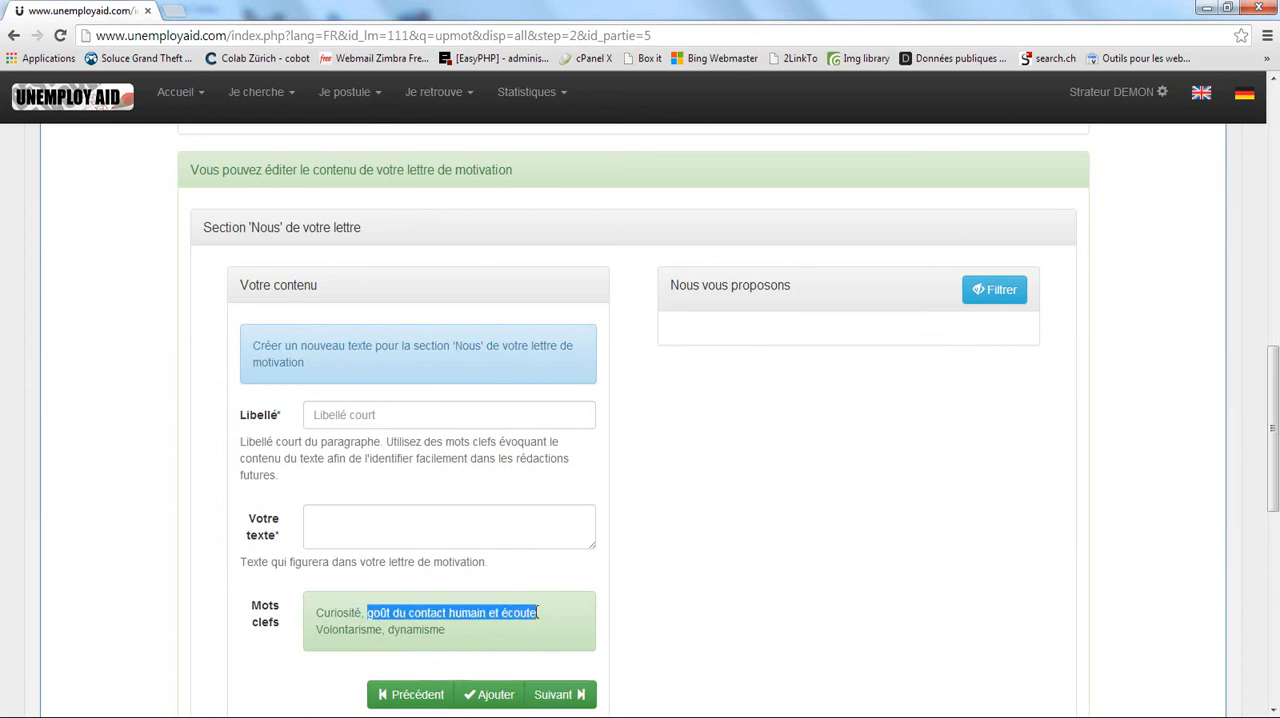
{"action": "left_click", "coordinate": [612, 599]}
Proceed from the 'Nous' section past 'Accroche de fin' to the 'Politesse fin' section without adding any text.
{"action": "left_click", "coordinate": [576, 694]}
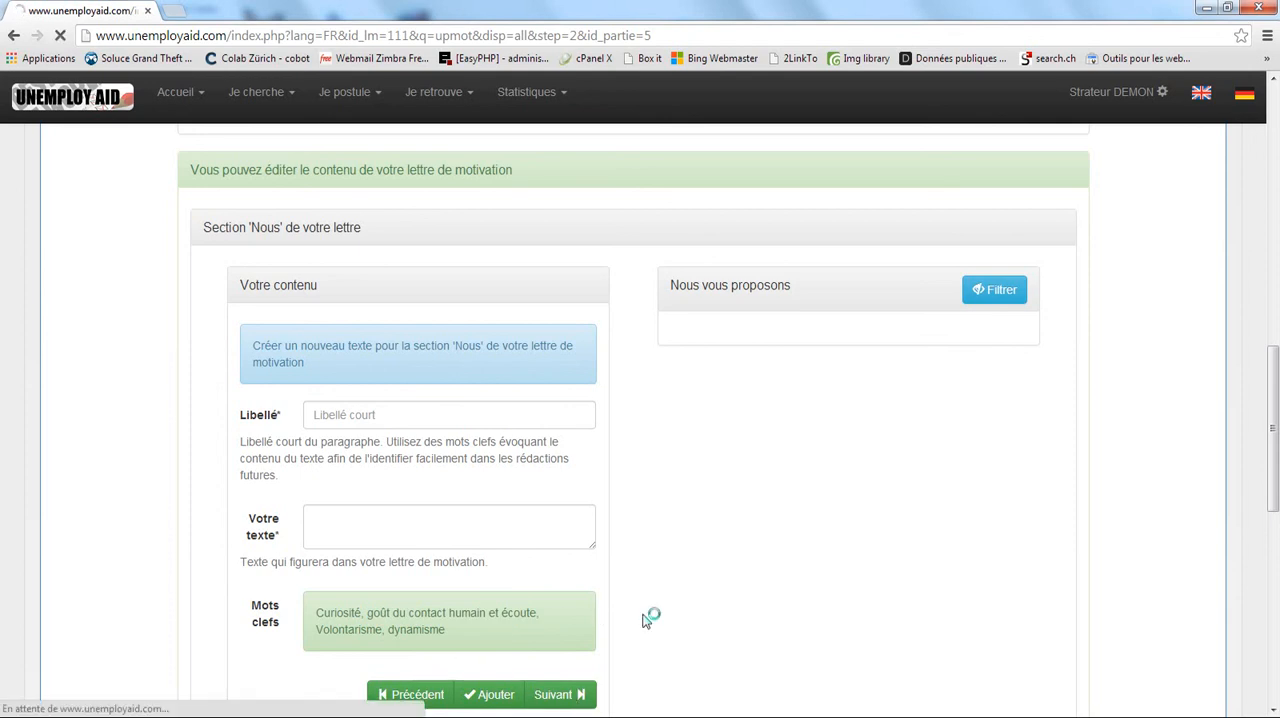
{"action": "scroll", "coordinate": [575, 561], "scroll_direction": "down", "scroll_amount": 3}
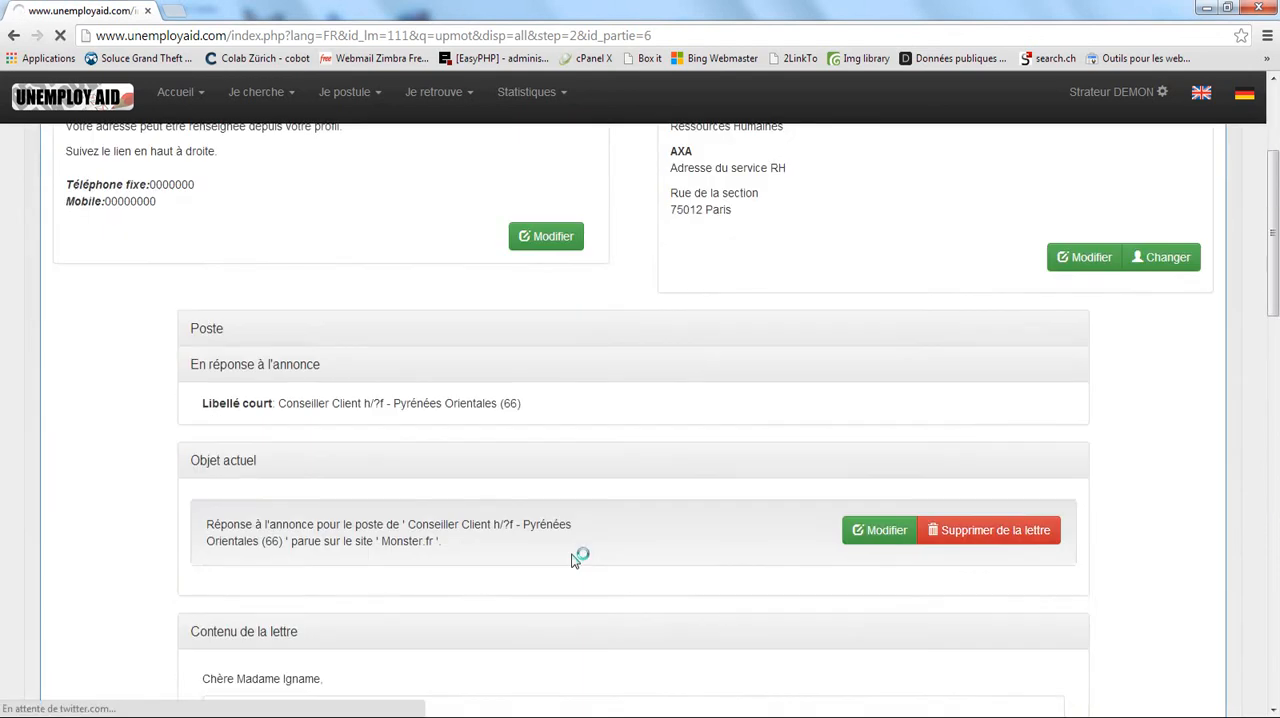
{"action": "scroll", "coordinate": [500, 509], "scroll_direction": "down", "scroll_amount": 3}
{"action": "scroll", "coordinate": [471, 470], "scroll_direction": "down", "scroll_amount": 6}
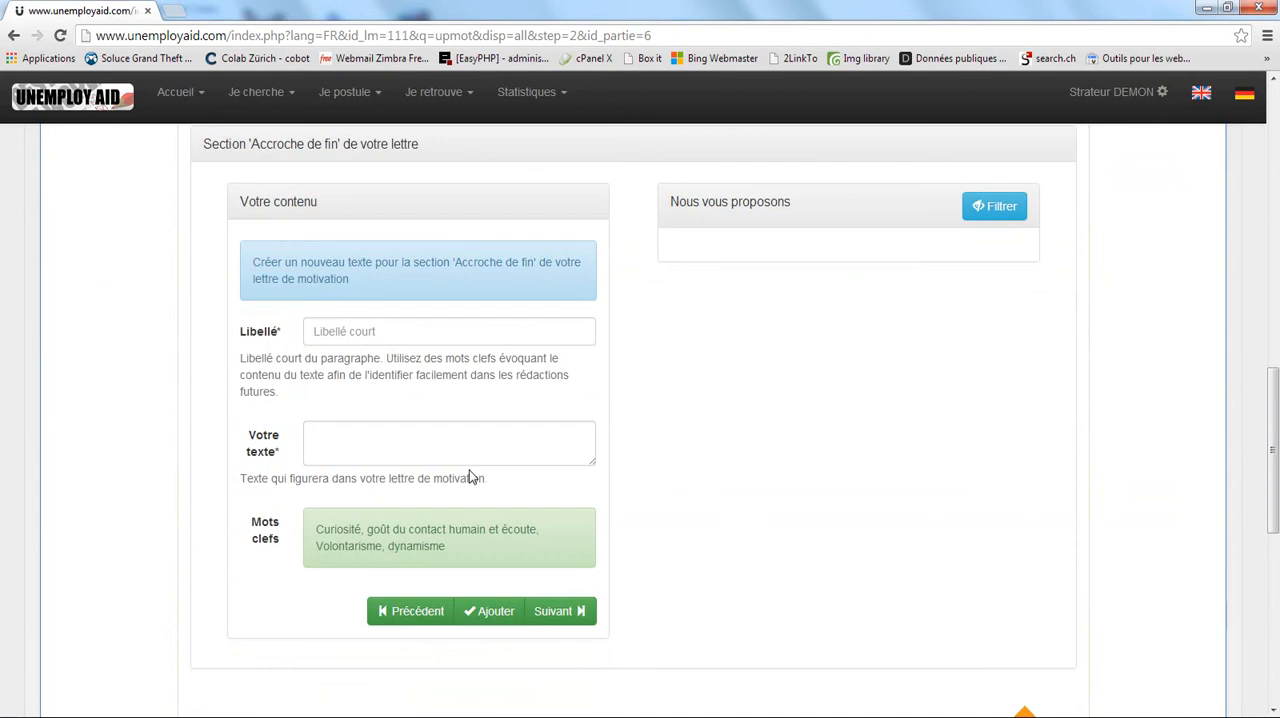
{"action": "left_click", "coordinate": [577, 617]}
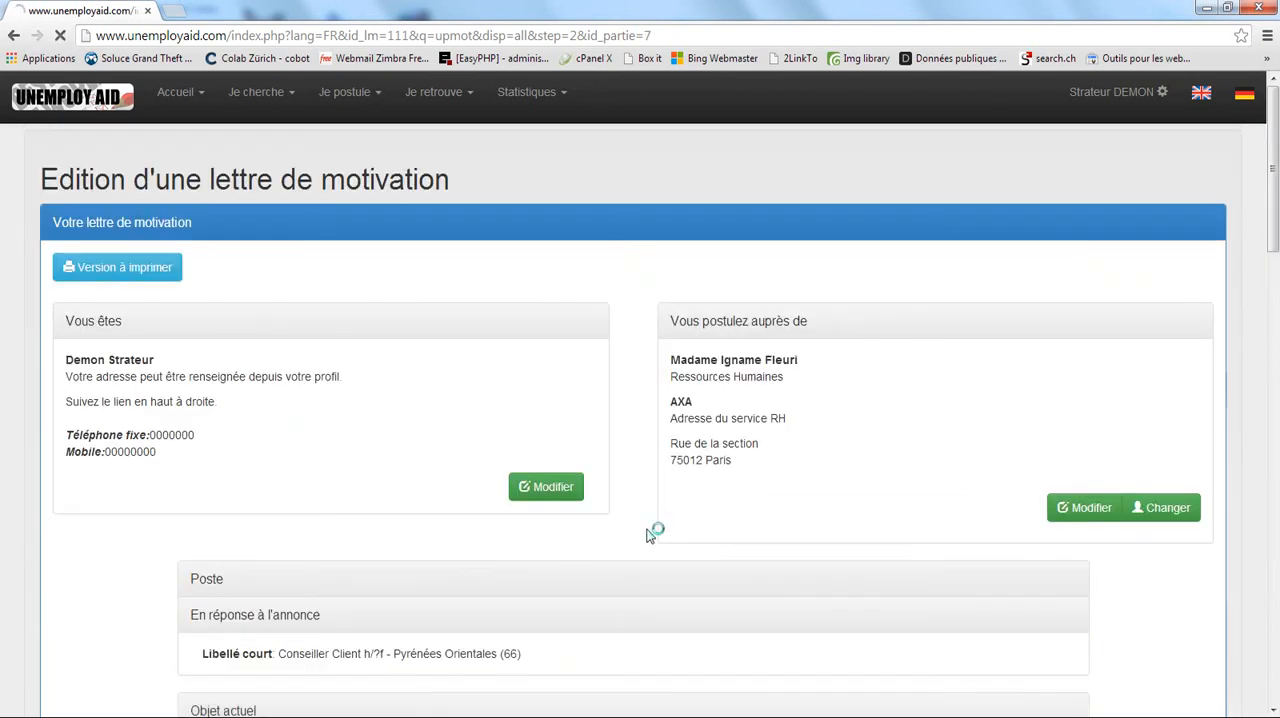
{"action": "scroll", "coordinate": [600, 543], "scroll_direction": "down", "scroll_amount": 5}
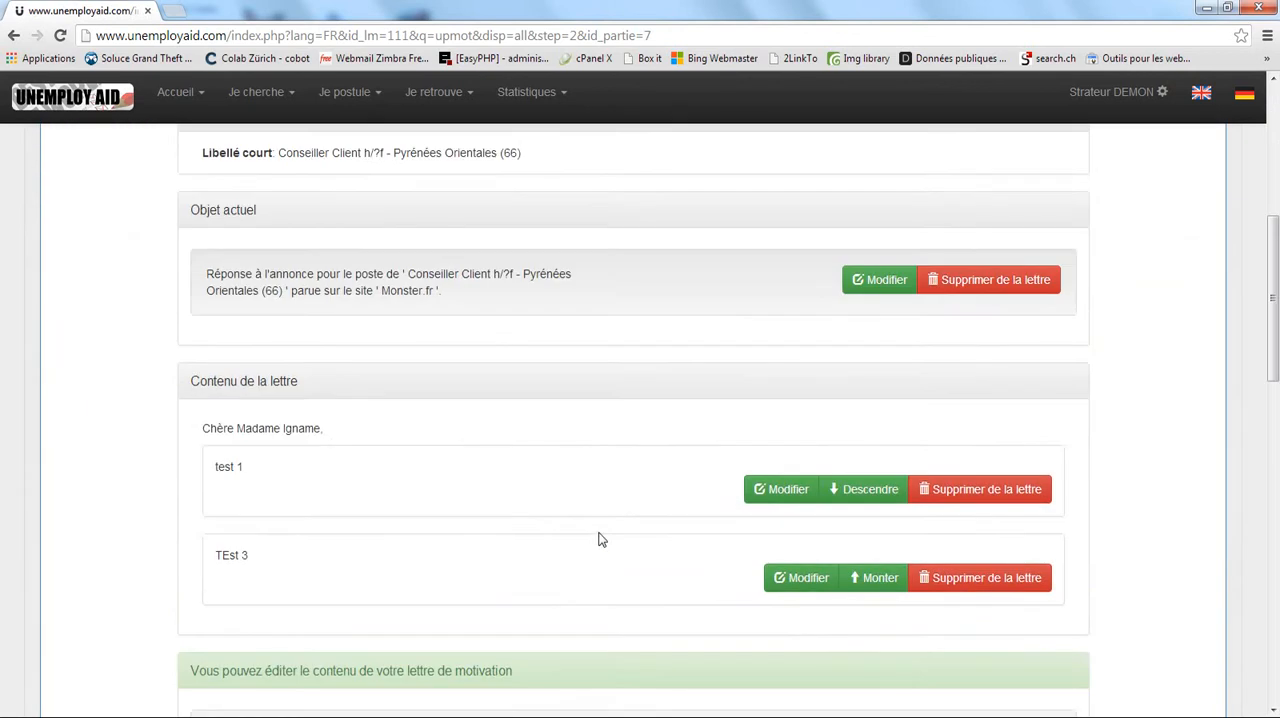
{"action": "scroll", "coordinate": [598, 540], "scroll_direction": "down", "scroll_amount": 4}
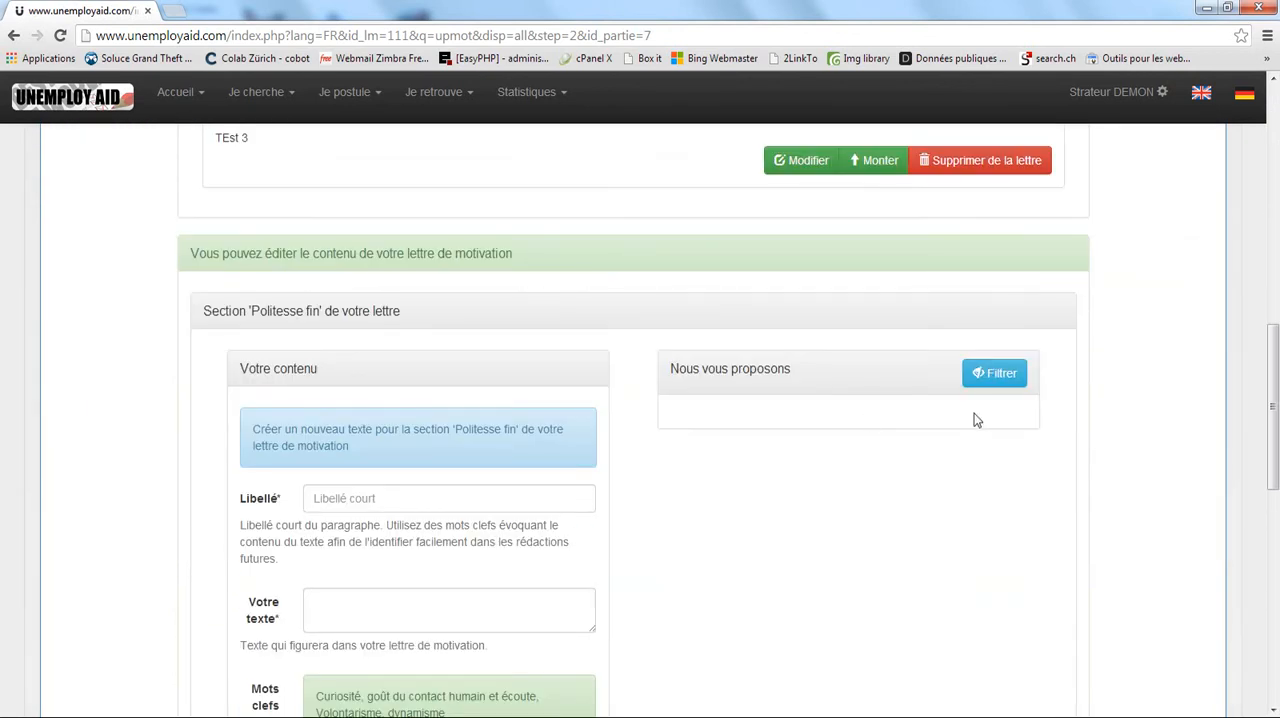
{"action": "scroll", "coordinate": [621, 431], "scroll_direction": "down", "scroll_amount": 1}
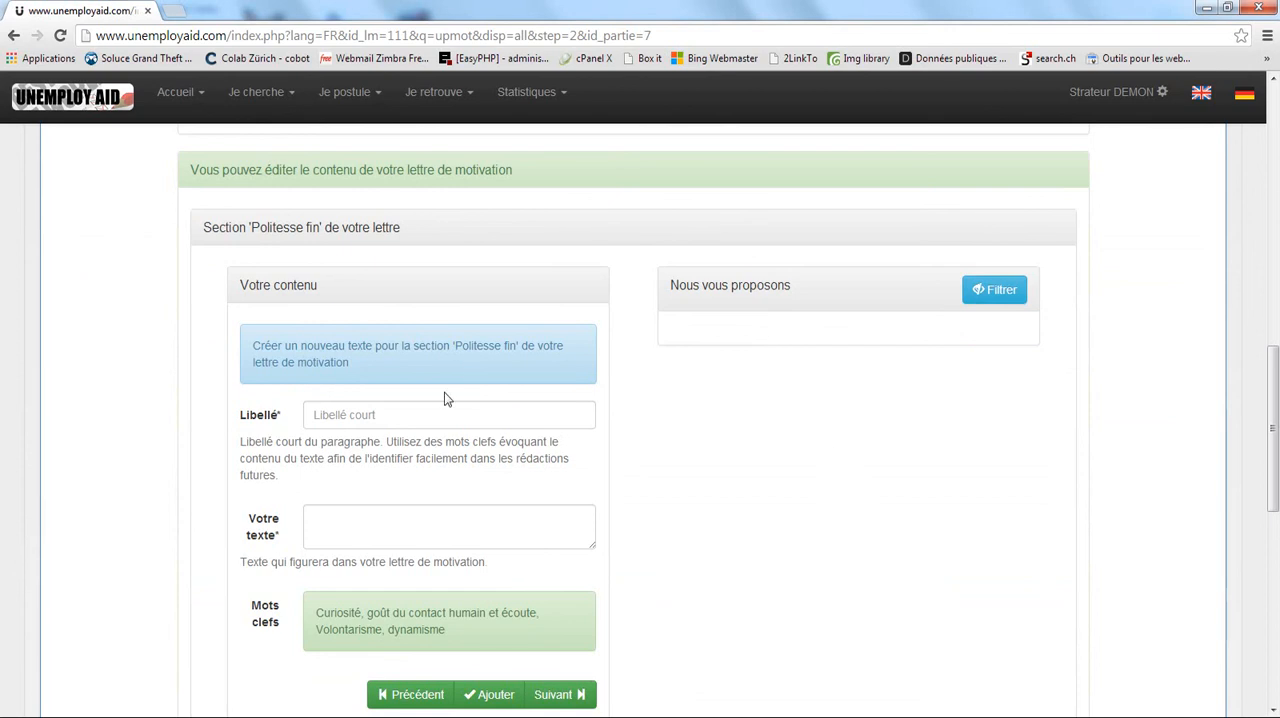
Begin the 'Politesse fin' text with "Veuillez agréer" followed by the recipient-title variable ###GENREDESTINATAIRE### copied from the variable list.
{"action": "left_click", "coordinate": [332, 538]}
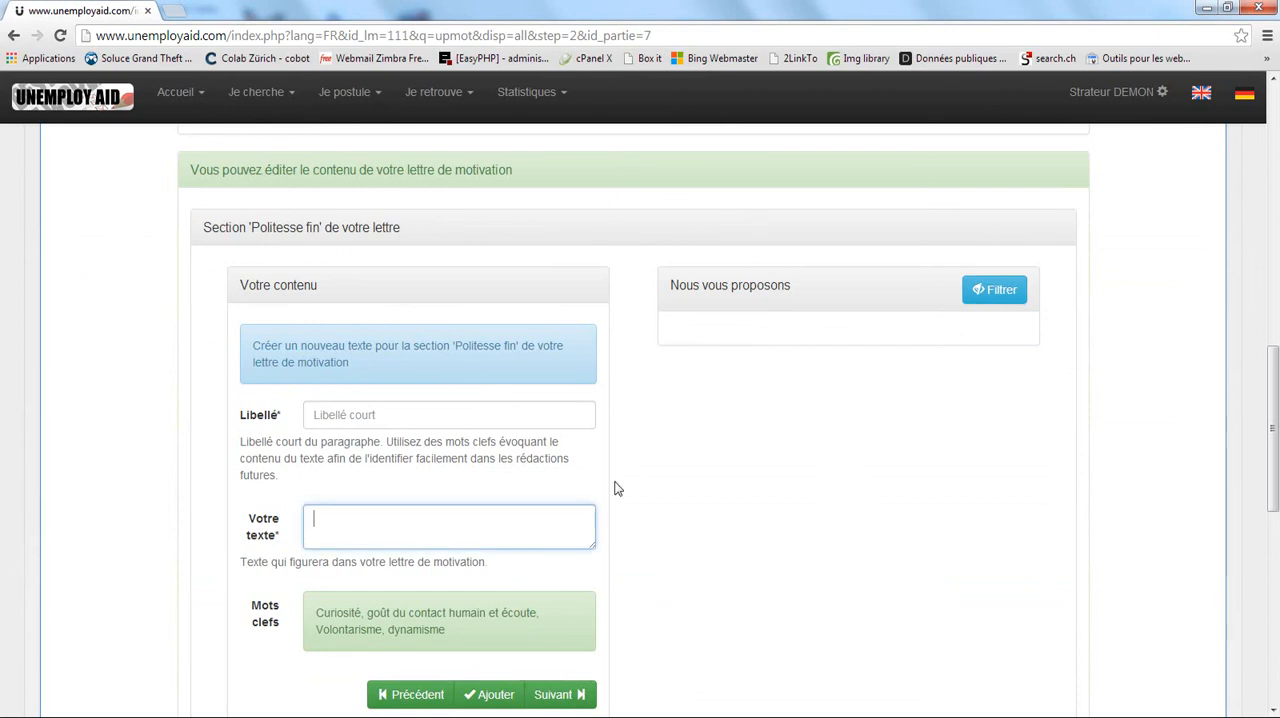
{"action": "type", "text": "Veuillez agréer MAda"}
{"action": "scroll", "coordinate": [443, 680], "scroll_direction": "down", "scroll_amount": 4}
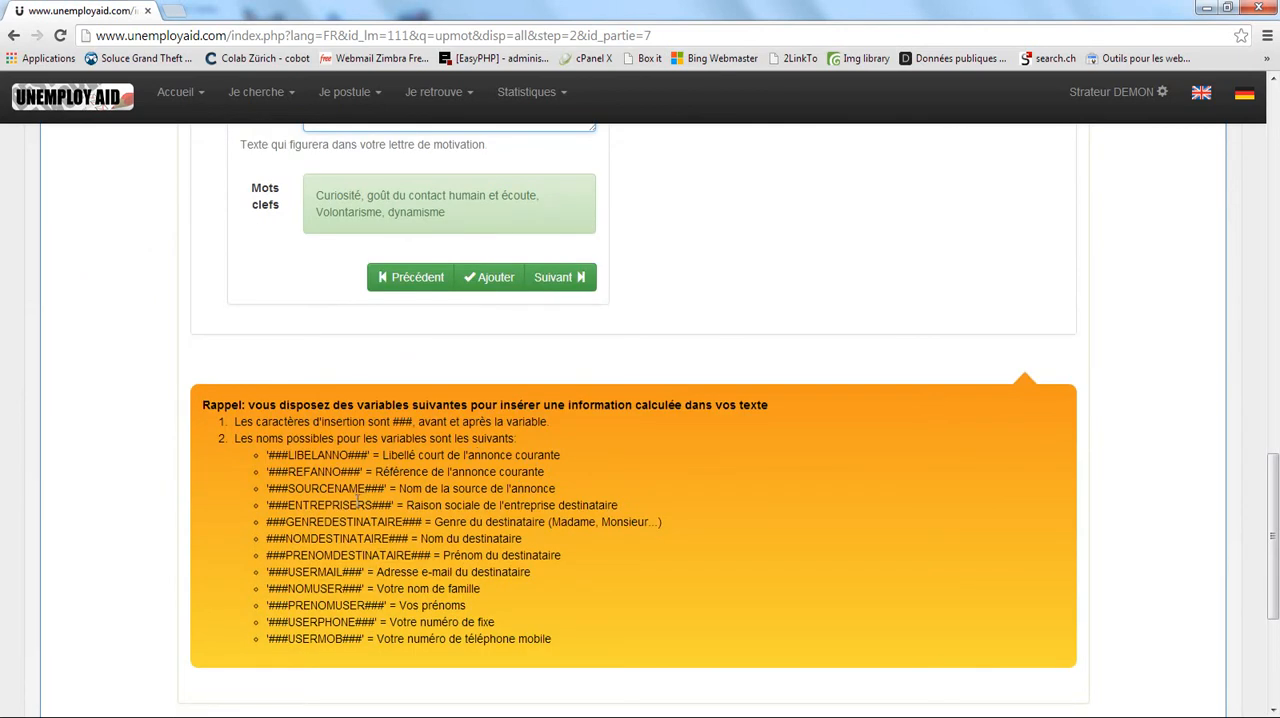
{"action": "left_click_drag", "start_coordinate": [268, 521], "coordinate": [410, 522]}
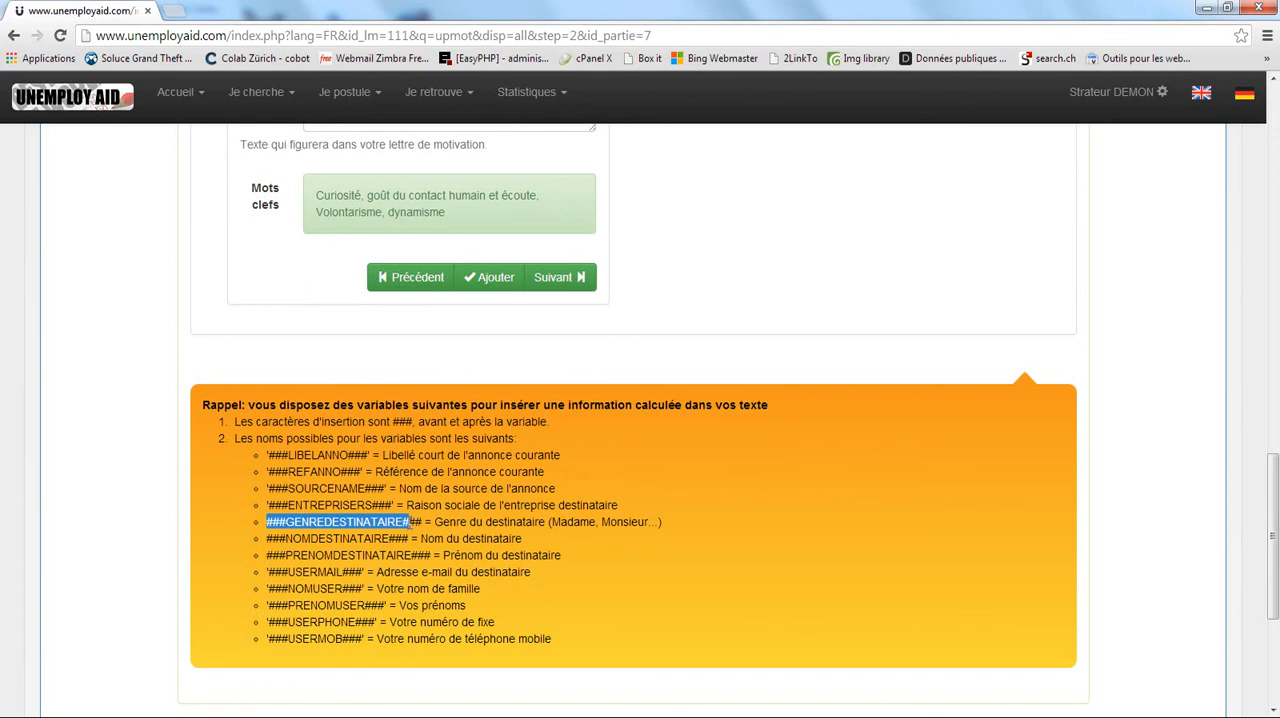
{"action": "left_click", "coordinate": [386, 488]}
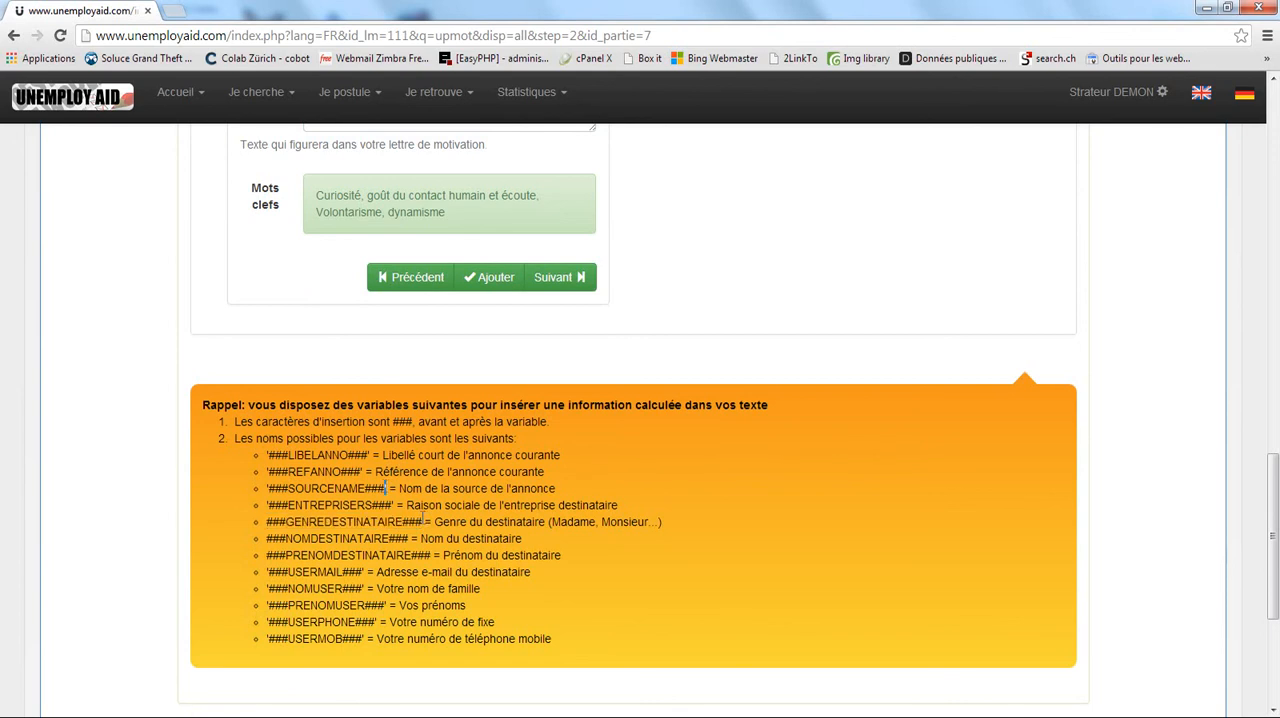
{"action": "left_click_drag", "start_coordinate": [423, 521], "coordinate": [267, 521]}
{"action": "key", "text": "ctrl+c"}
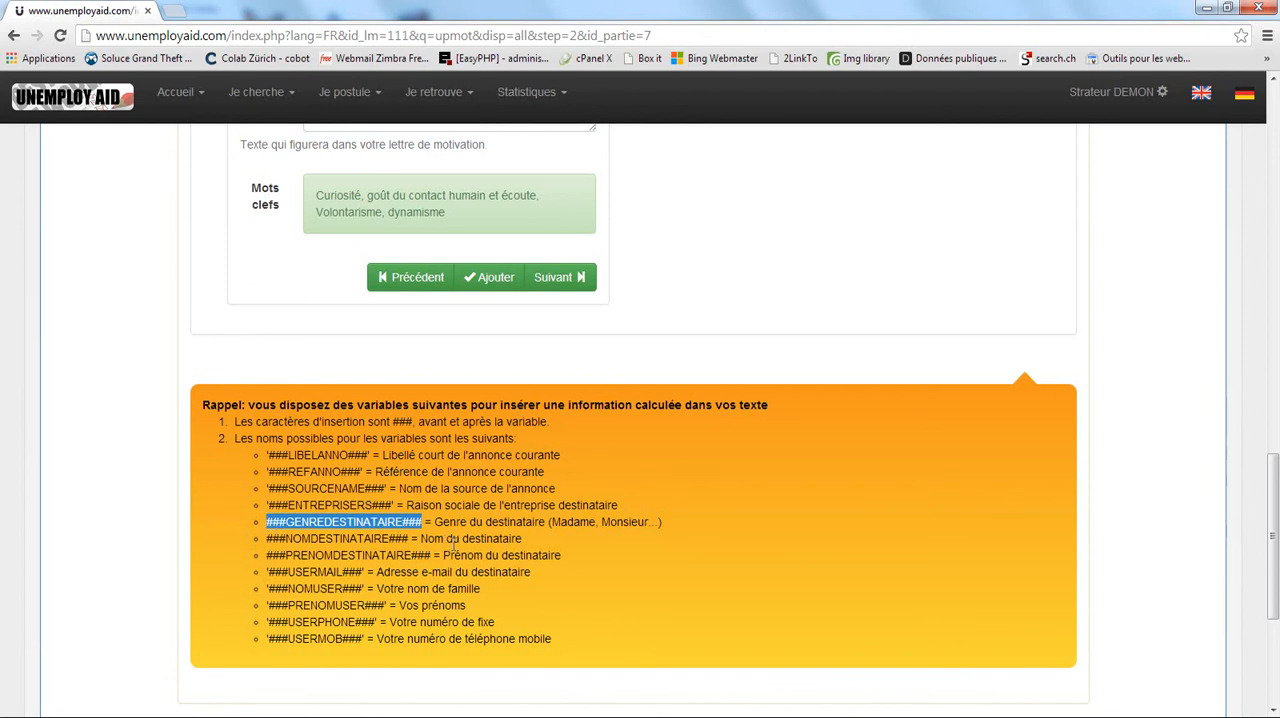
{"action": "scroll", "coordinate": [406, 337], "scroll_direction": "up", "scroll_amount": 3}
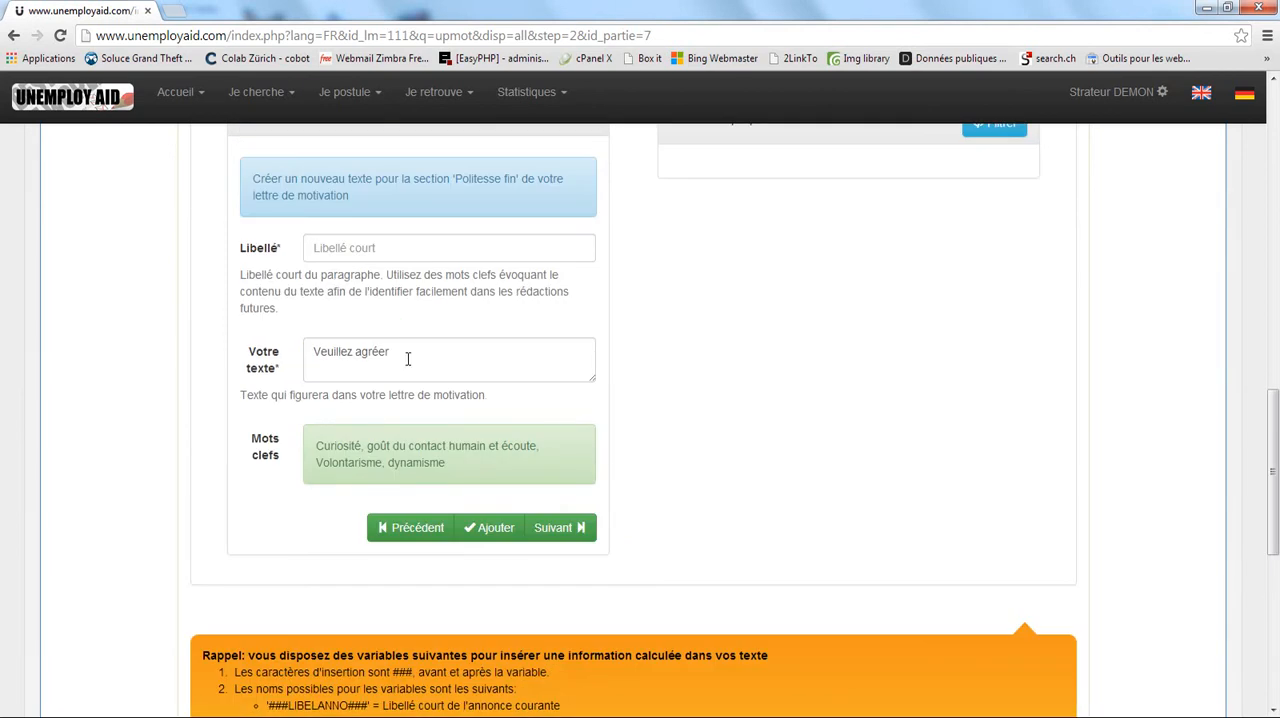
{"action": "left_click", "coordinate": [427, 352]}
{"action": "key", "text": "ctrl+v"}
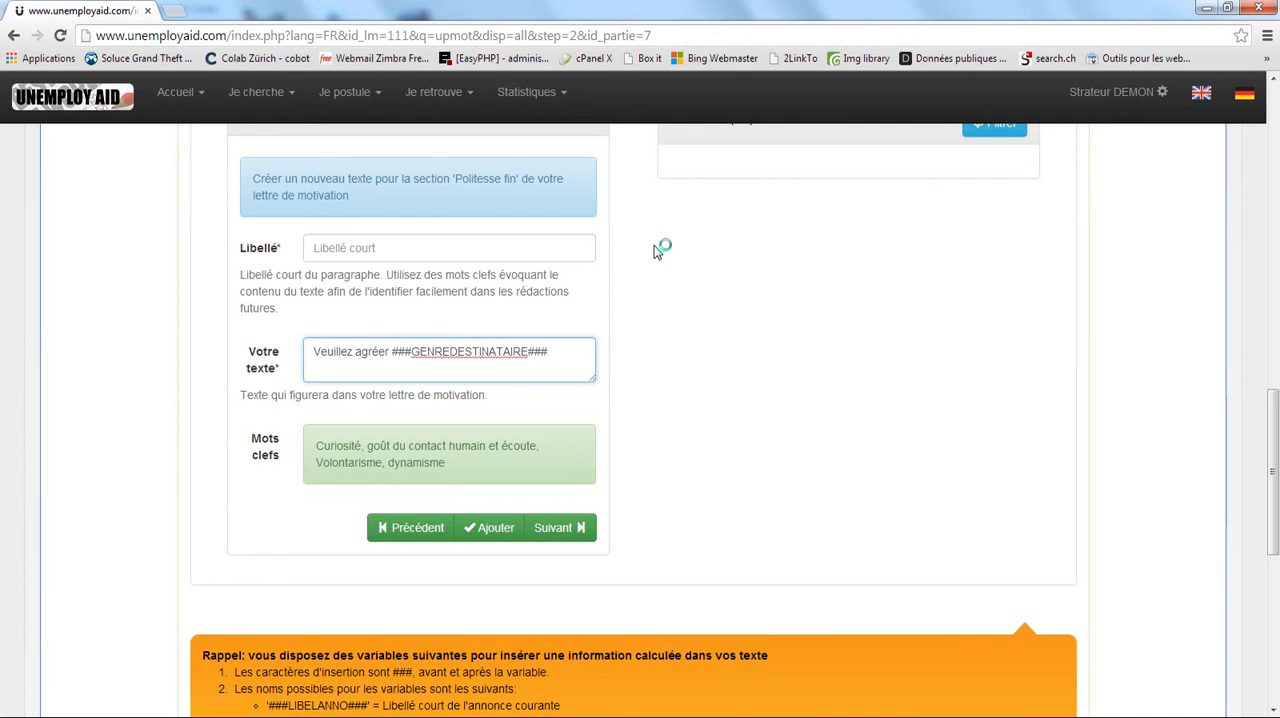
Complete the closing text after the variable with "l'expression de mes salutations distinguées.".
{"action": "type", "text": "l'expression de ma"}
{"action": "key", "text": "BackSpace"}
{"action": "type", "text": "es salutat"}
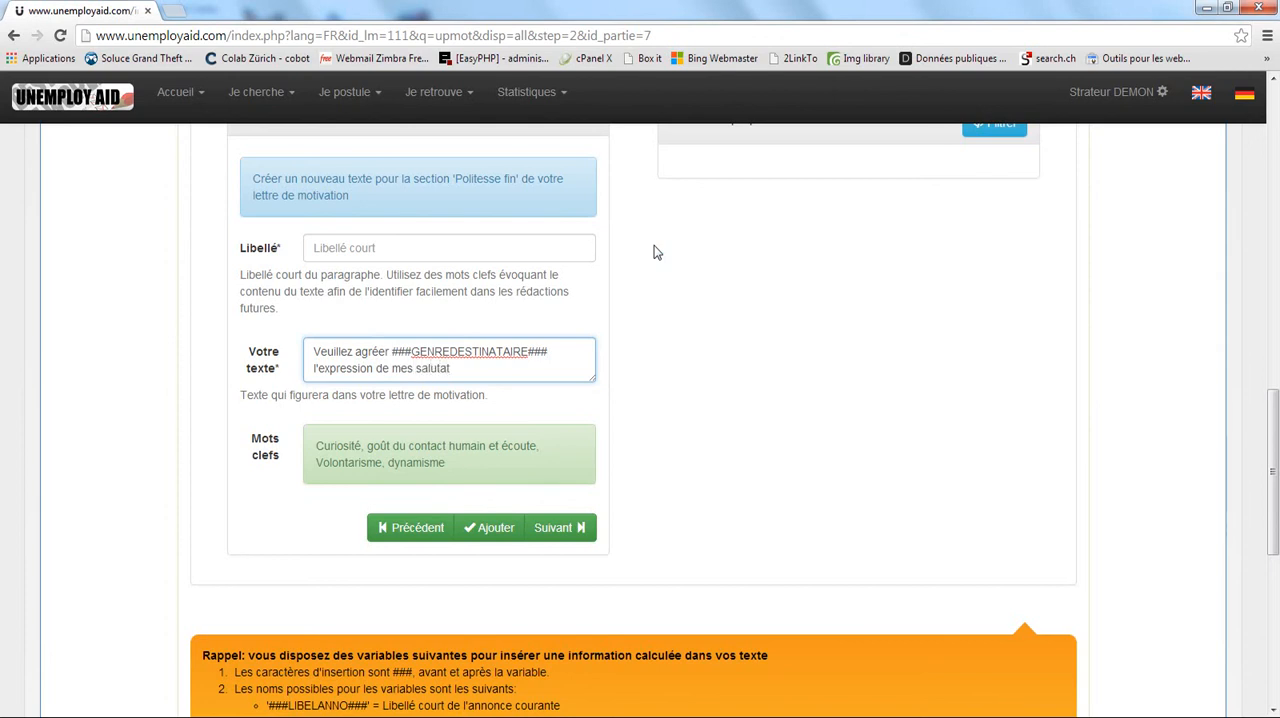
{"action": "type", "text": "ions distinguées."}
Label the closing text "Salutations distinguées" and add it to the letter.
{"action": "left_click", "coordinate": [345, 246]}
{"action": "type", "text": "SAI"}
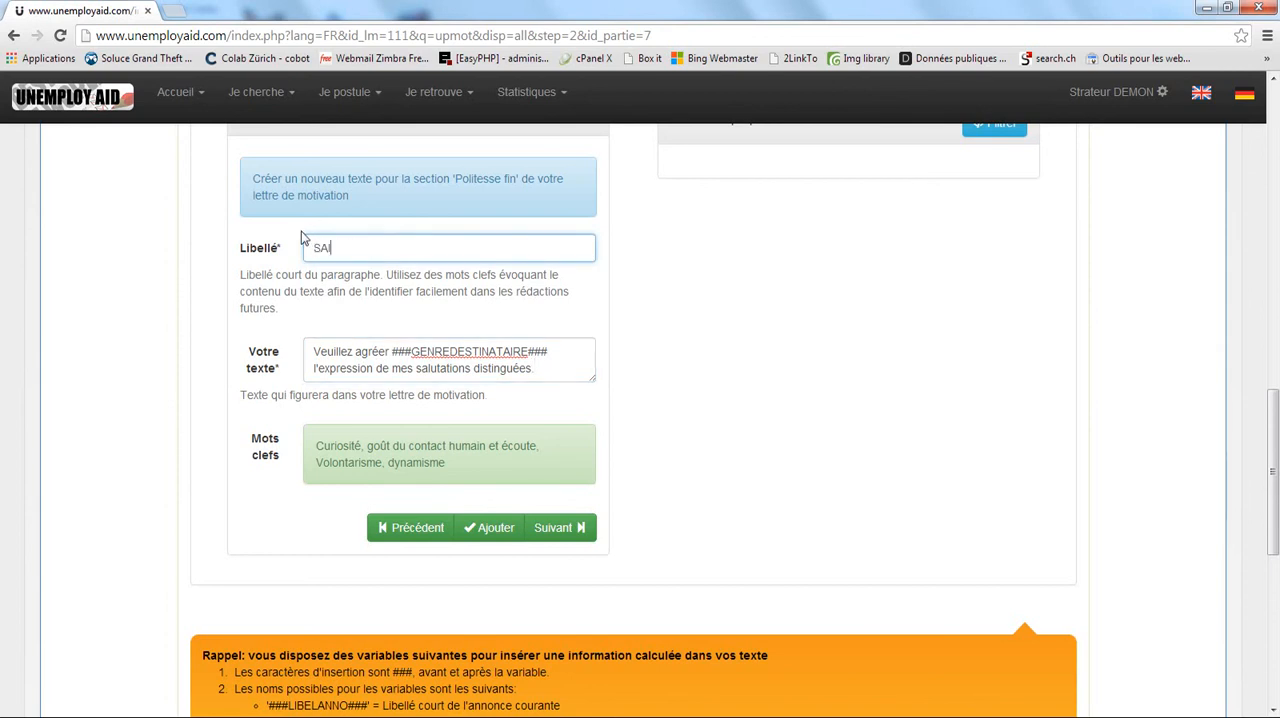
{"action": "type", "text": "utations distinguées"}
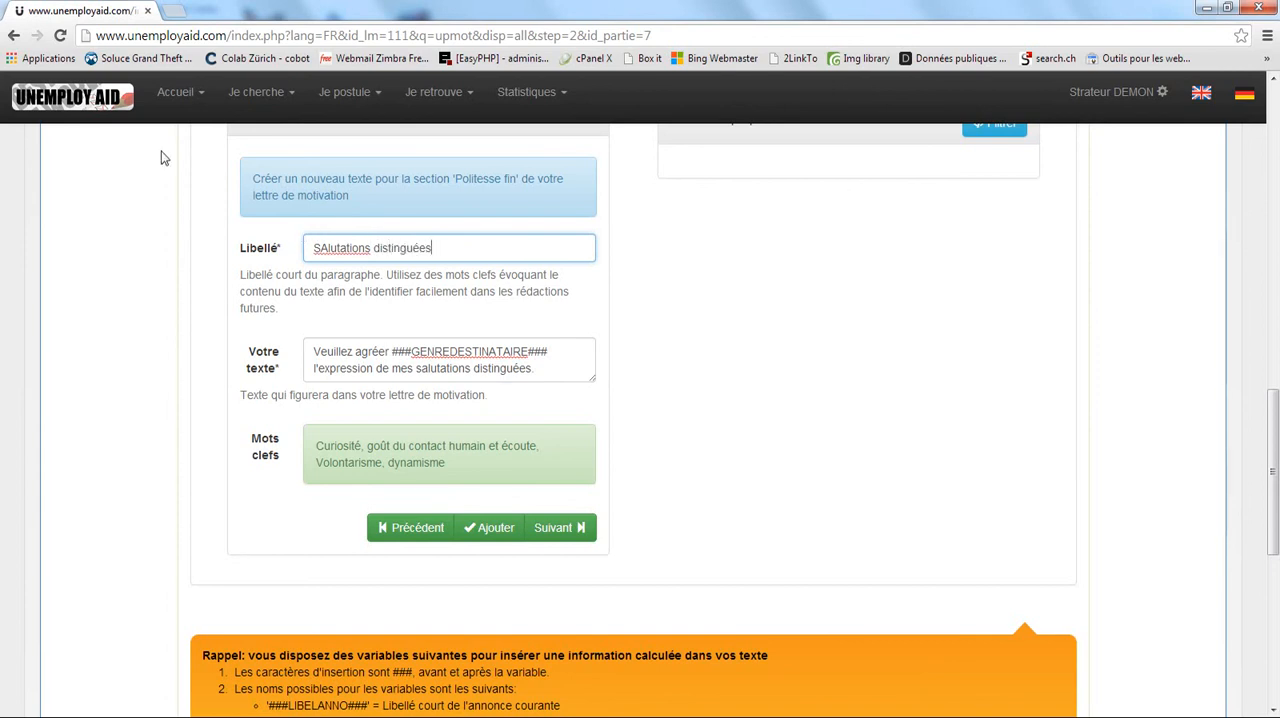
{"action": "left_click", "coordinate": [323, 247]}
{"action": "key", "text": "BackSpace"}
{"action": "type", "text": "a"}
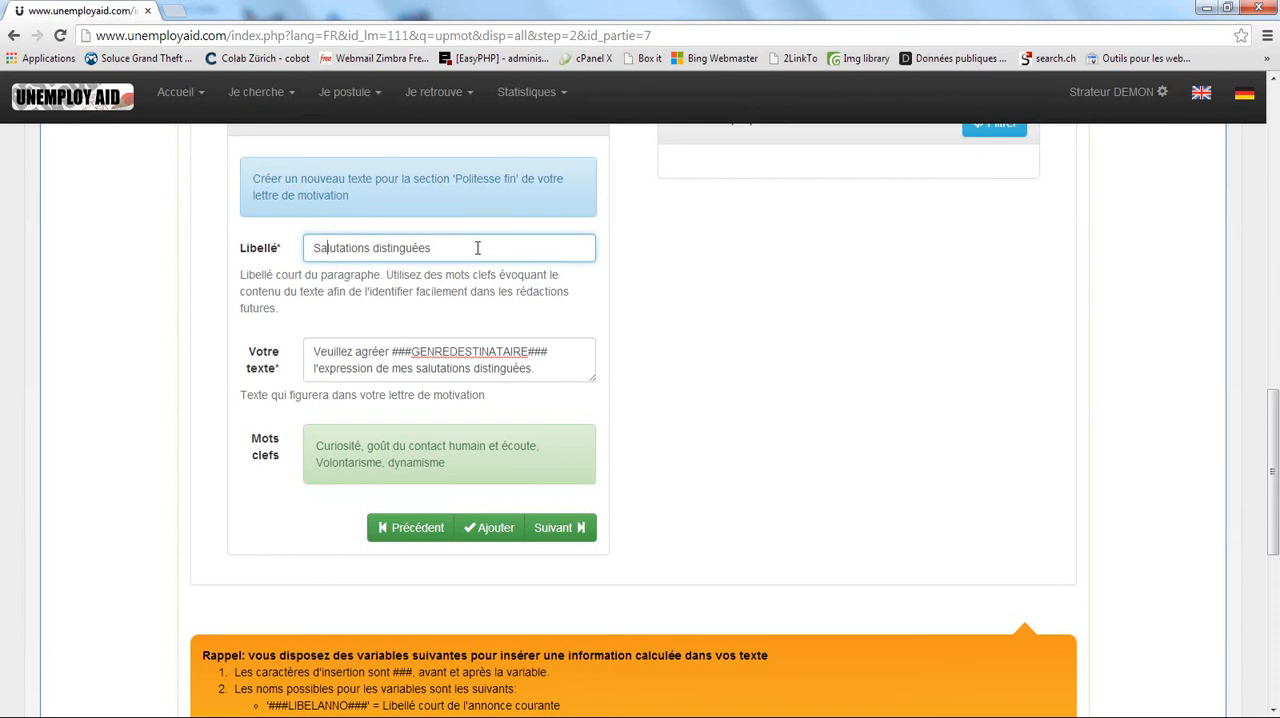
{"action": "left_click", "coordinate": [496, 526]}
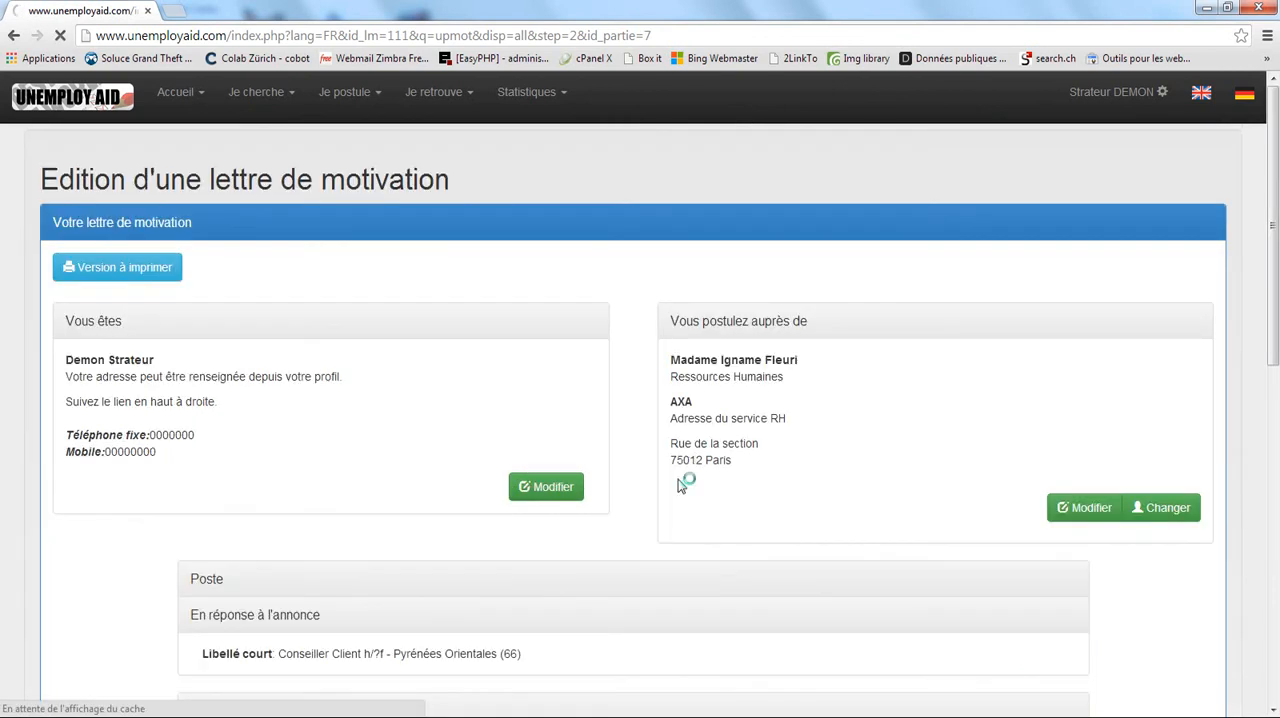
{"action": "scroll", "coordinate": [531, 440], "scroll_direction": "down", "scroll_amount": 3}
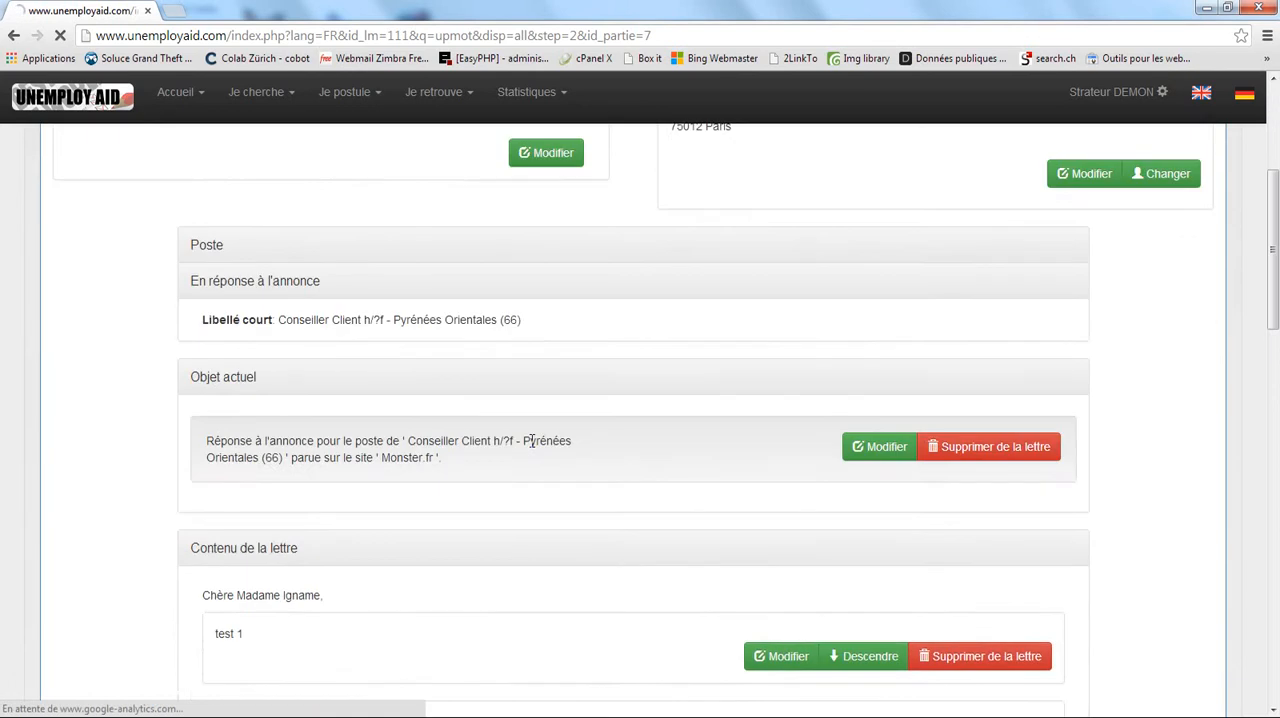
{"action": "scroll", "coordinate": [531, 440], "scroll_direction": "down", "scroll_amount": 2}
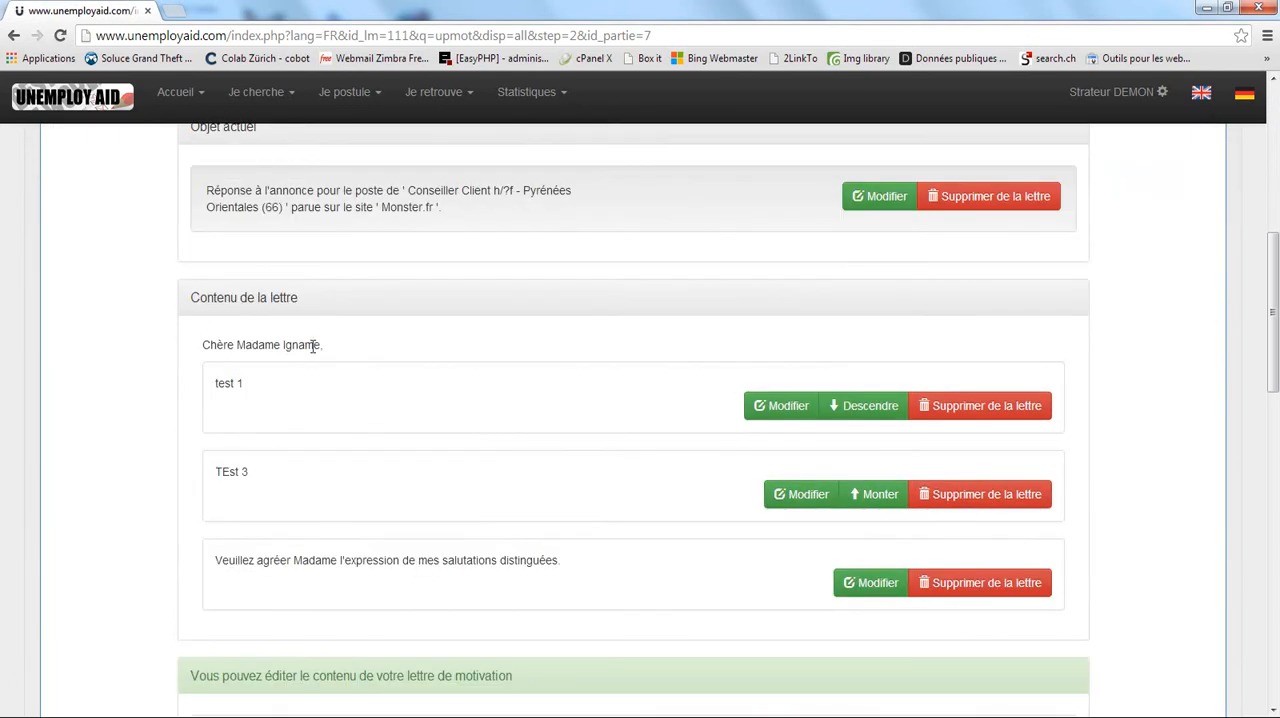
Proceed from 'Politesse fin' past the 'Post-scriptum' section to the end of the letter without adding further text.
{"action": "scroll", "coordinate": [508, 562], "scroll_direction": "down", "scroll_amount": 5}
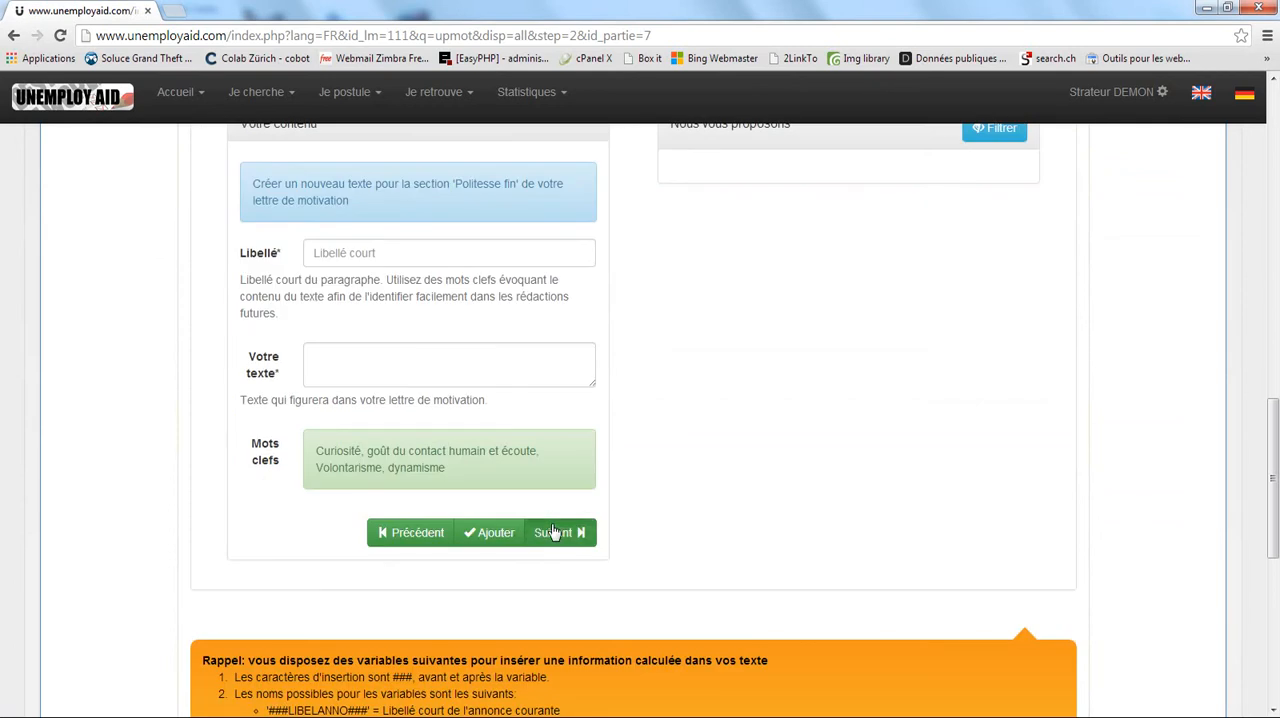
{"action": "left_click", "coordinate": [556, 531]}
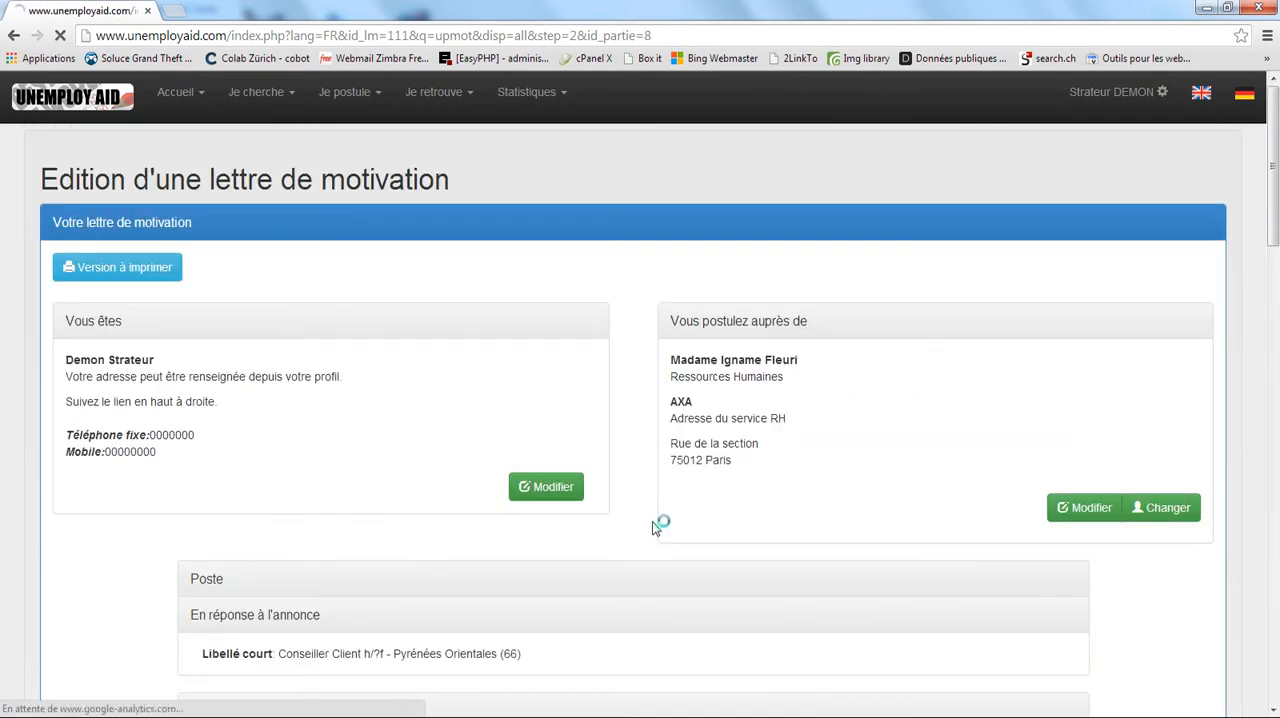
{"action": "scroll", "coordinate": [655, 525], "scroll_direction": "down", "scroll_amount": 7}
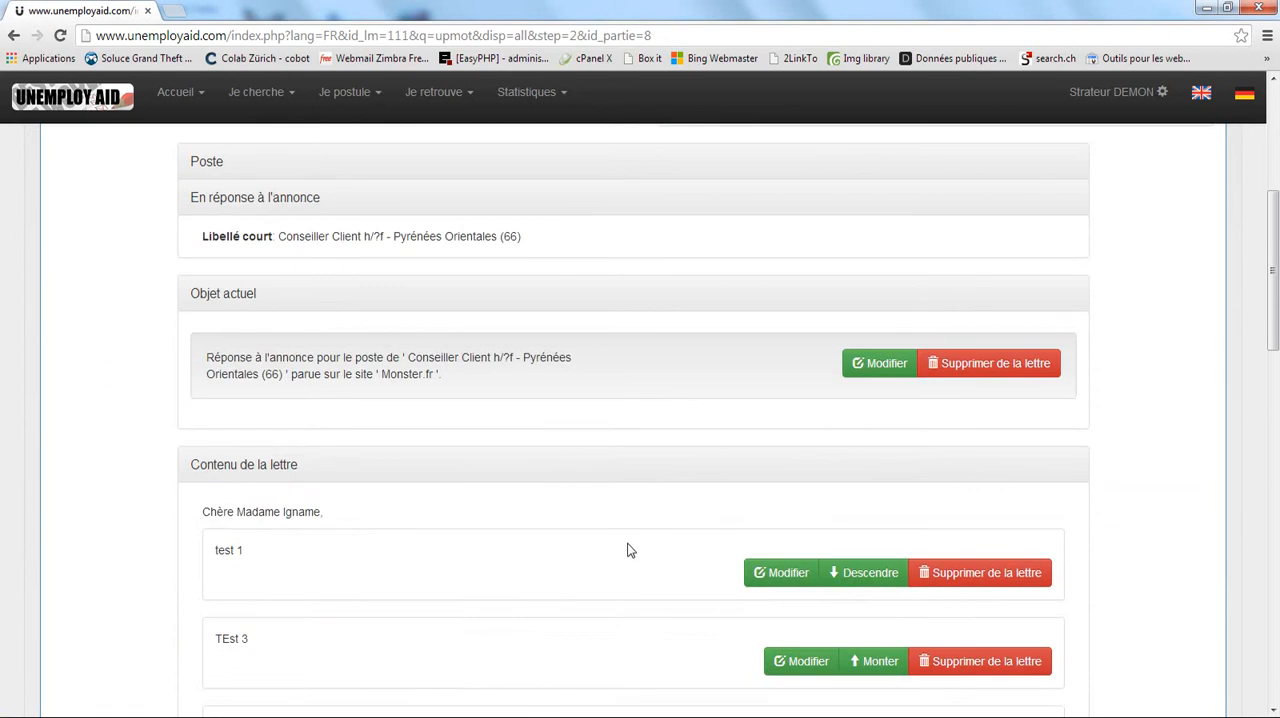
{"action": "scroll", "coordinate": [543, 527], "scroll_direction": "down", "scroll_amount": 7}
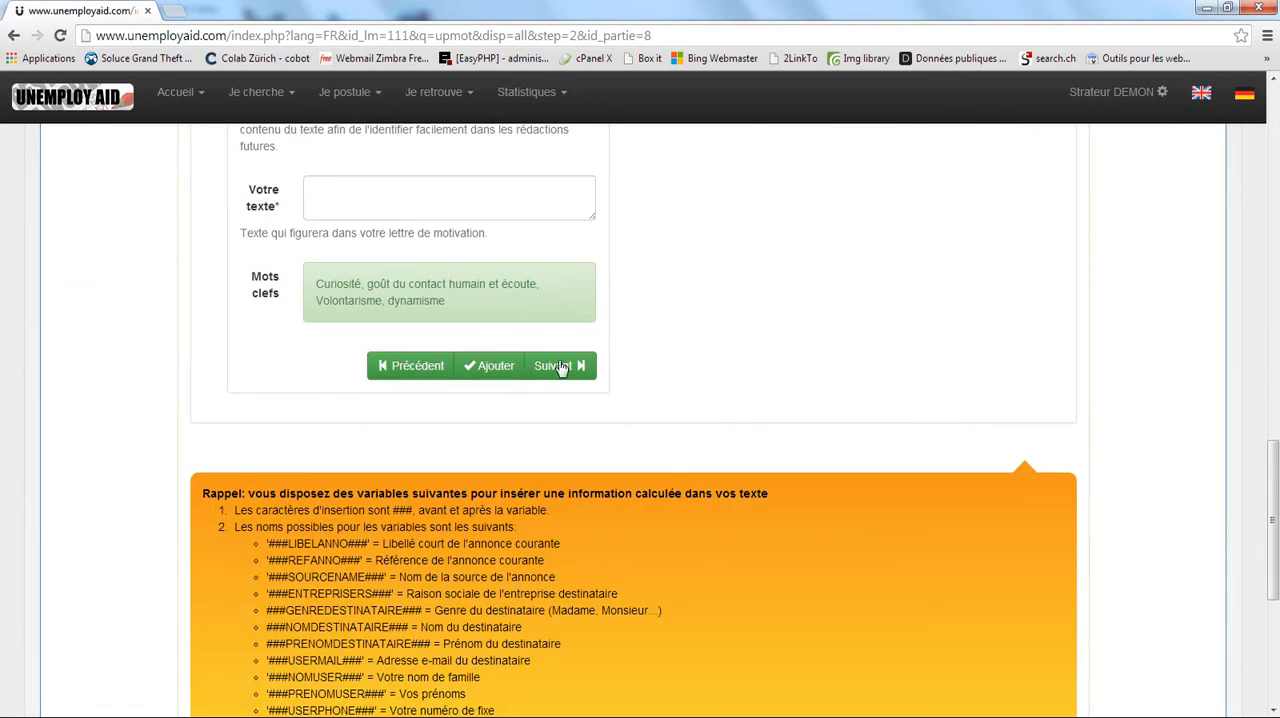
{"action": "left_click", "coordinate": [560, 366]}
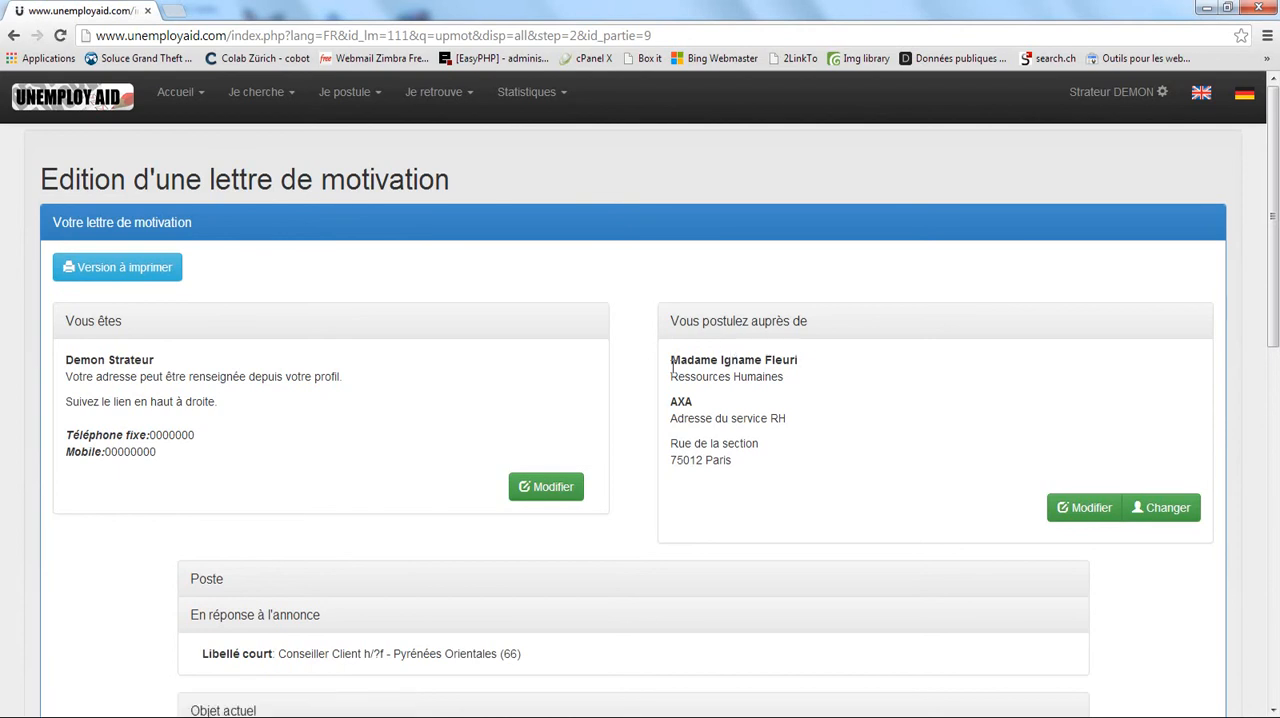
Review the recipient block and the letter content, and open the printable version of the letter.
{"action": "left_click_drag", "start_coordinate": [672, 358], "coordinate": [742, 358]}
{"action": "left_click", "coordinate": [742, 361]}
{"action": "scroll", "coordinate": [646, 403], "scroll_direction": "down", "scroll_amount": 7}
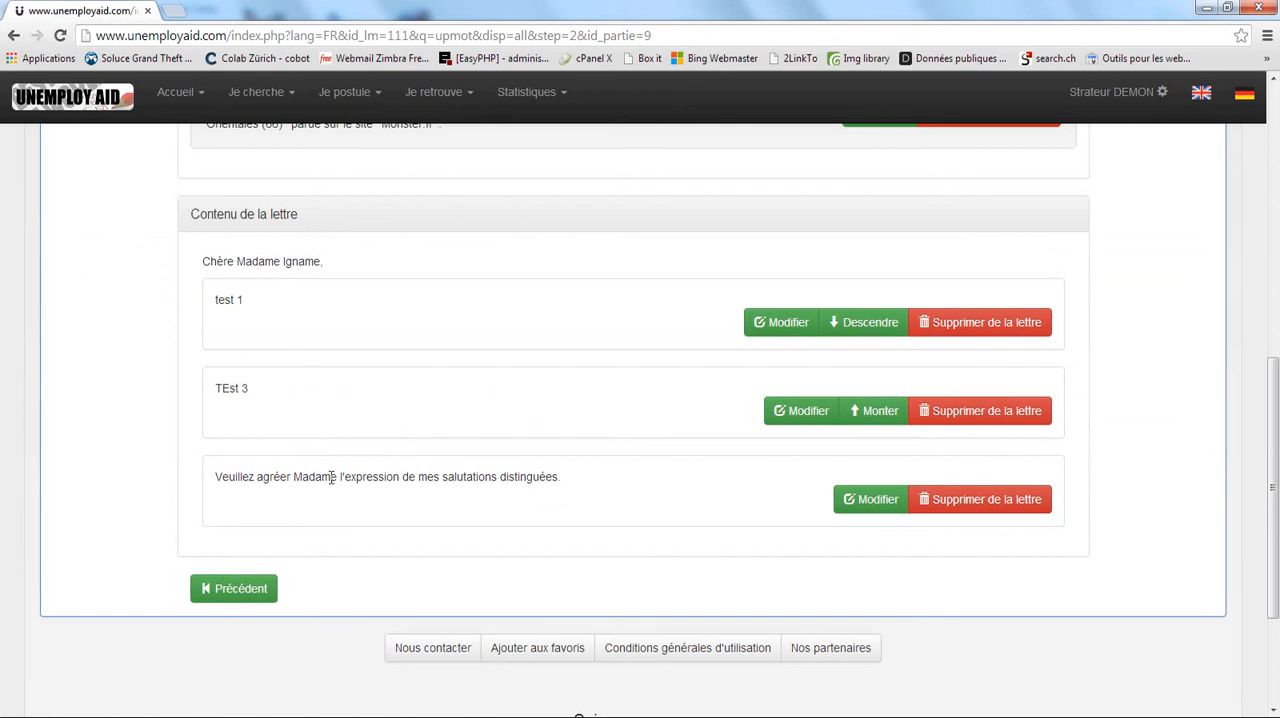
{"action": "scroll", "coordinate": [560, 484], "scroll_direction": "up", "scroll_amount": 7}
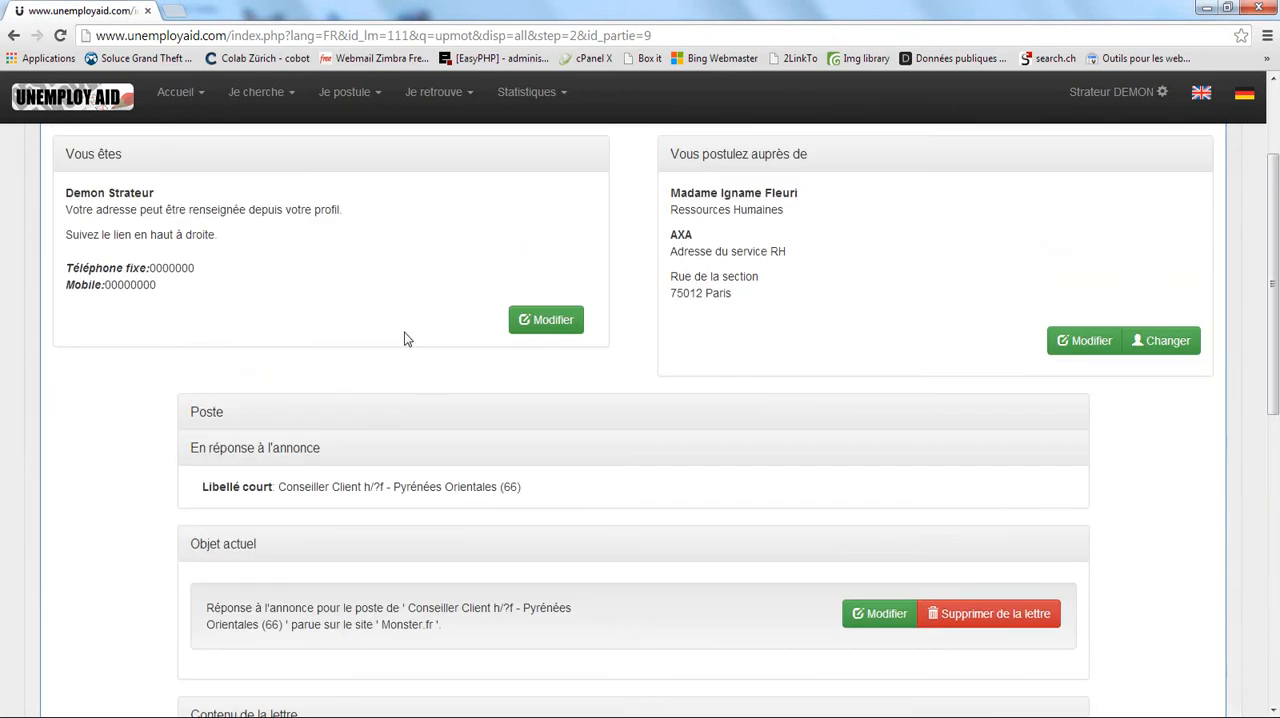
{"action": "scroll", "coordinate": [330, 320], "scroll_direction": "up", "scroll_amount": 1}
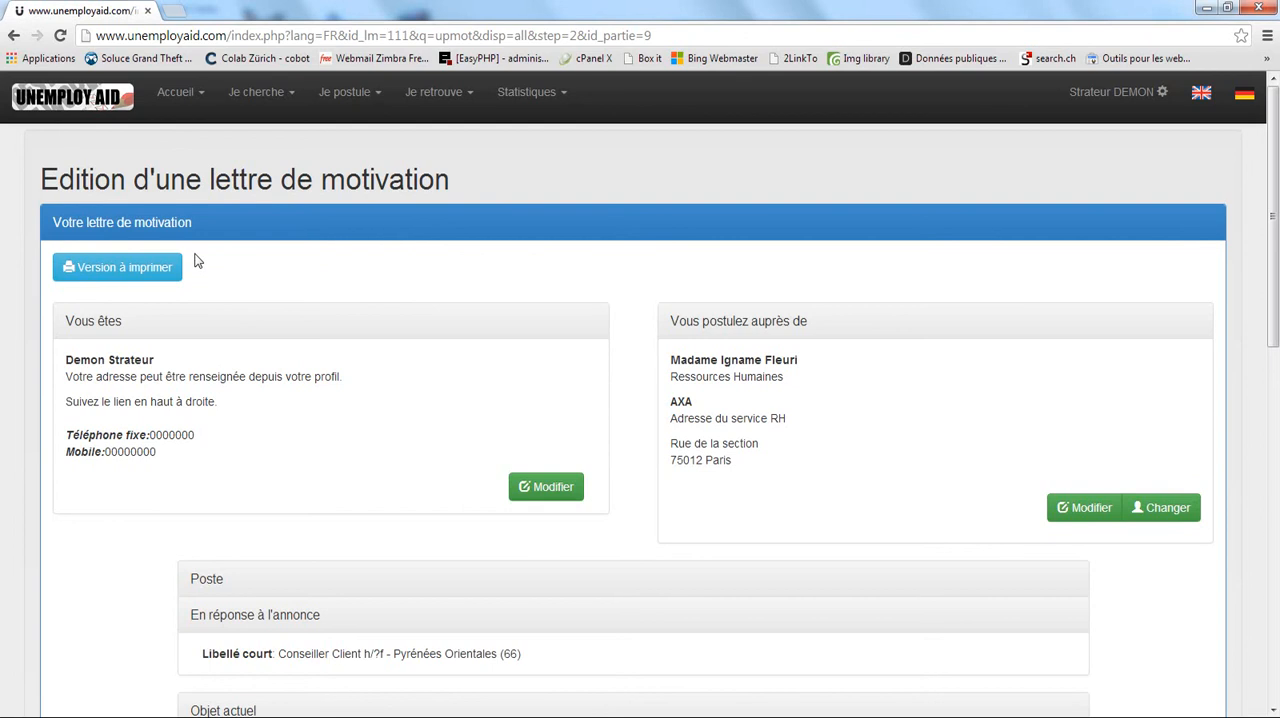
{"action": "left_click", "coordinate": [118, 269]}
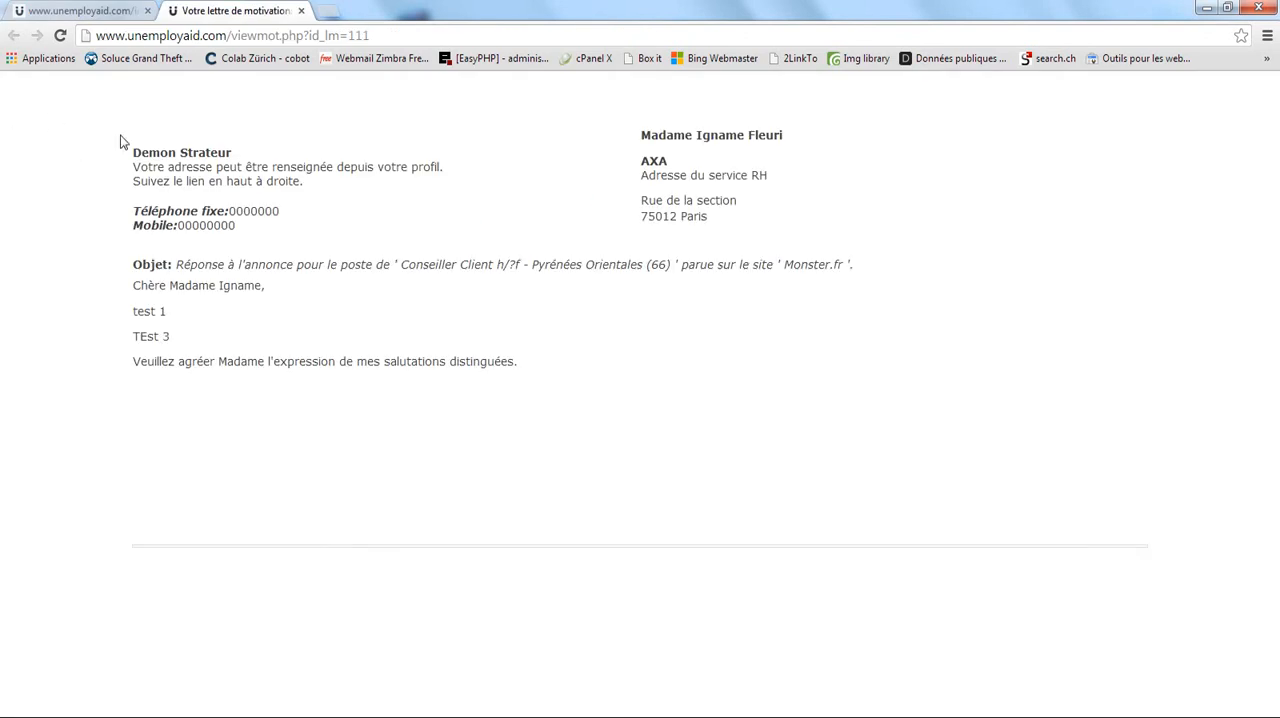
Copy the entire printable letter, from the address blocks to the closing line, and paste it into a blank Microsoft Word document.
{"action": "left_click_drag", "start_coordinate": [120, 137], "coordinate": [703, 406]}
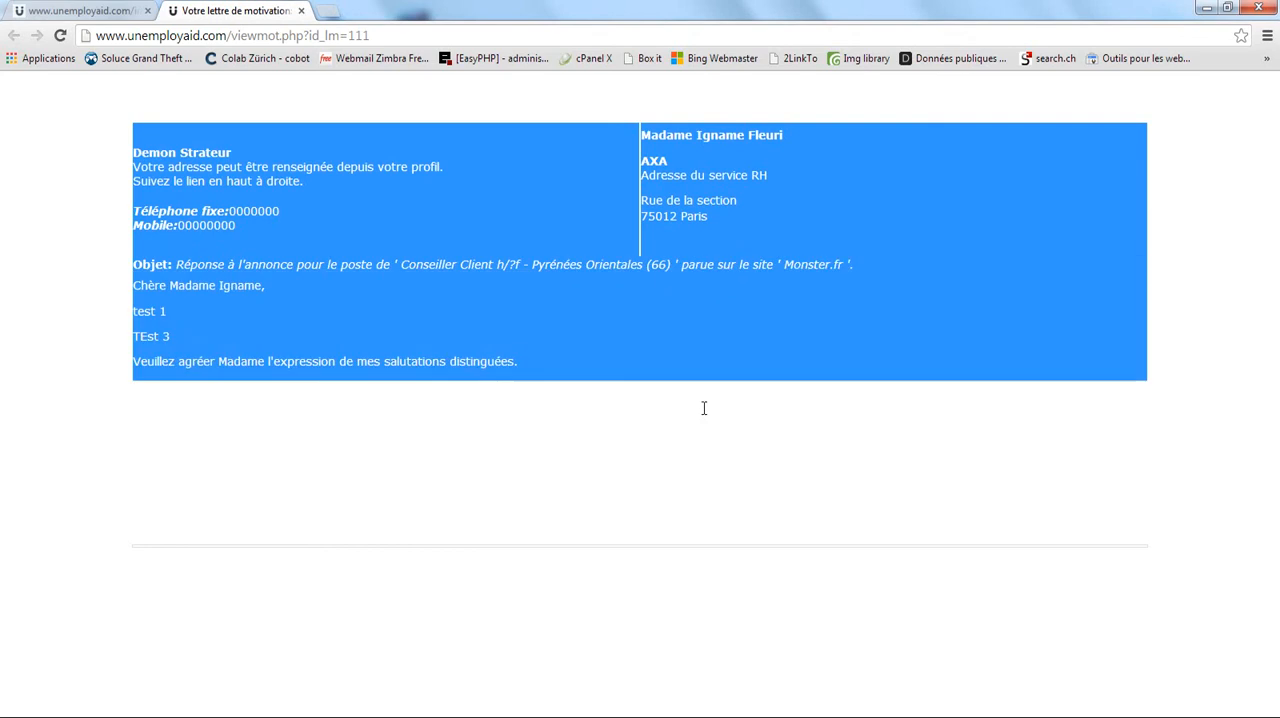
{"action": "right_click", "coordinate": [320, 211]}
{"action": "left_click", "coordinate": [345, 225]}
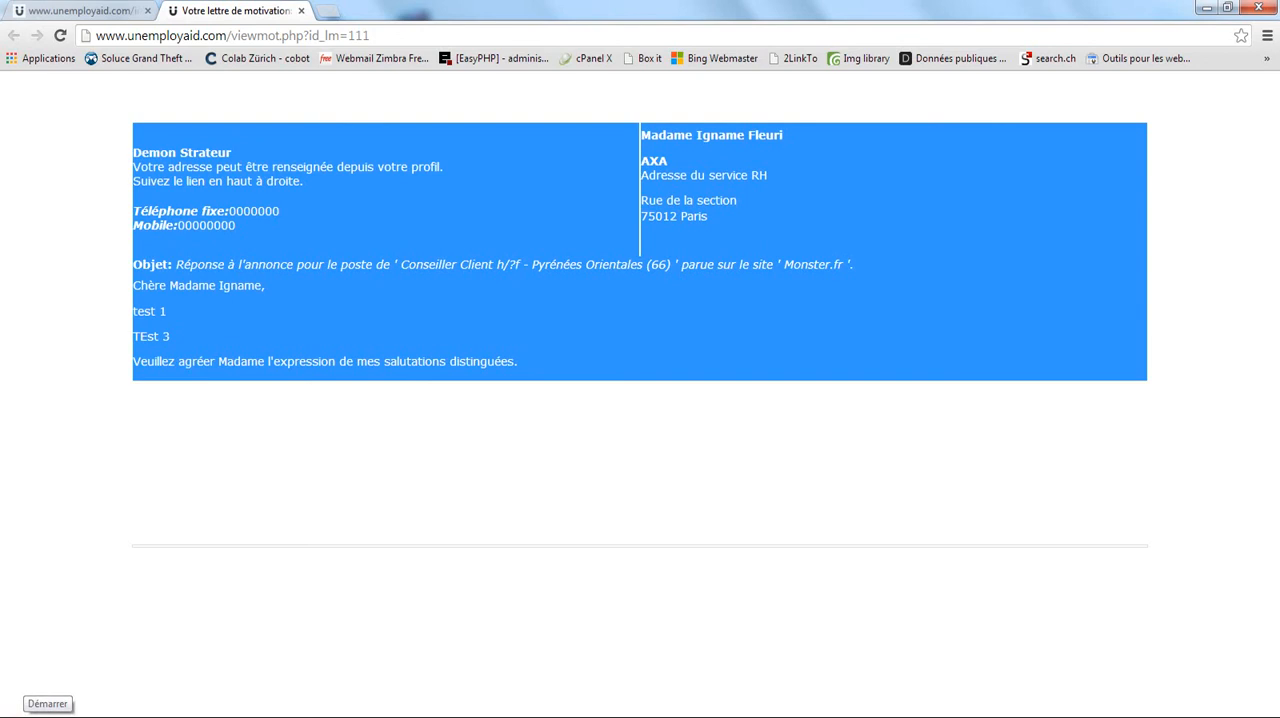
{"action": "left_click", "coordinate": [20, 712]}
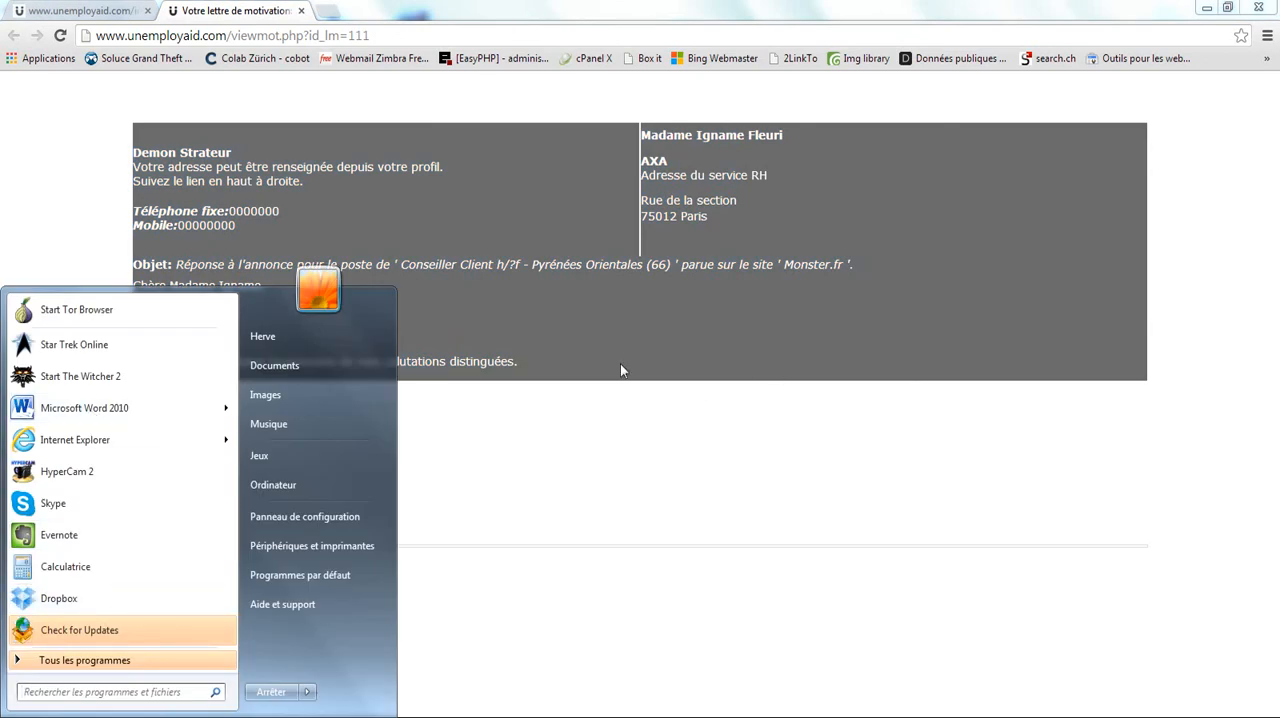
{"action": "left_click", "coordinate": [665, 337]}
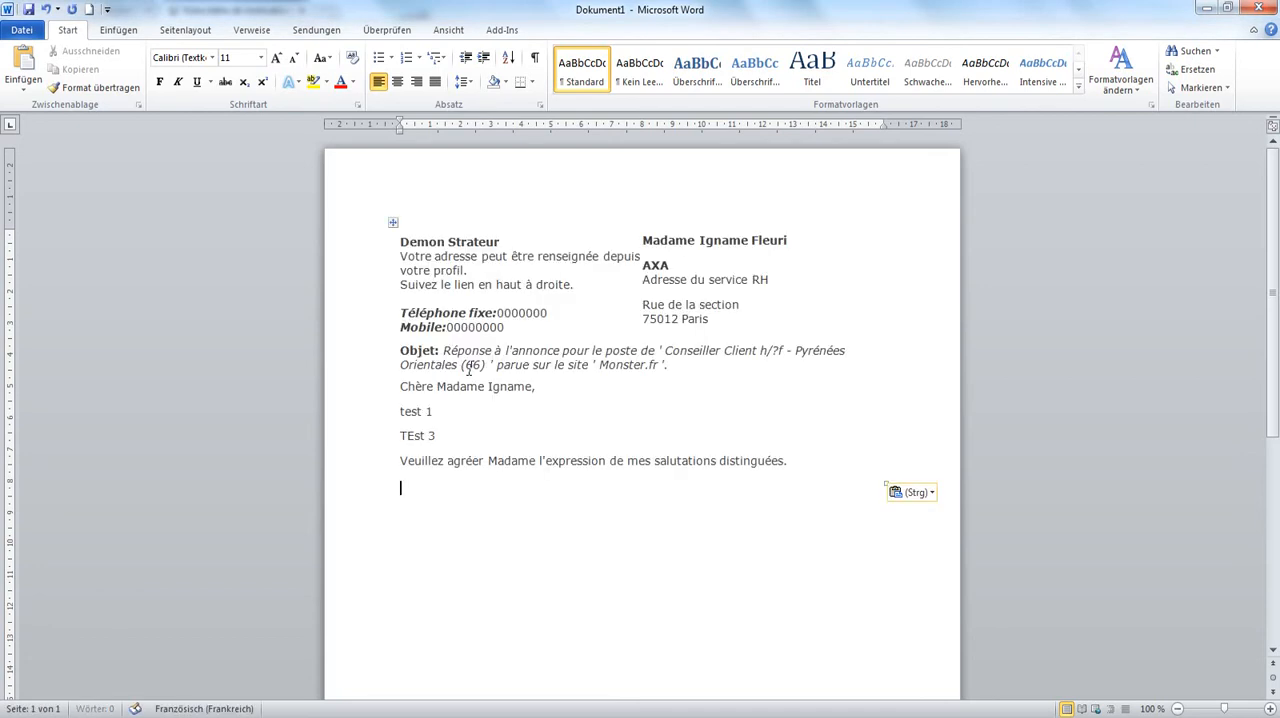
Shift the recipient's name and address block to about the 11 cm mark by increasing its indent.
{"action": "left_click", "coordinate": [645, 236]}
{"action": "left_click_drag", "start_coordinate": [750, 318], "coordinate": [658, 245]}
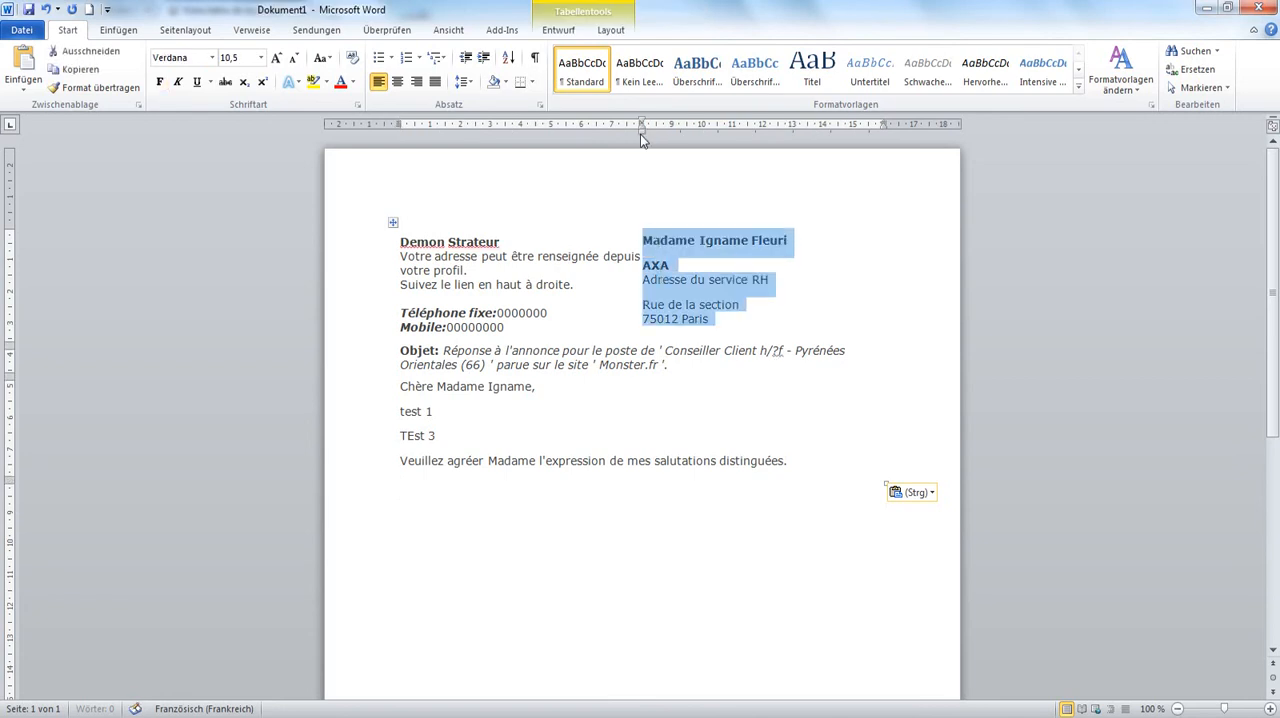
{"action": "left_click_drag", "start_coordinate": [641, 134], "coordinate": [738, 130]}
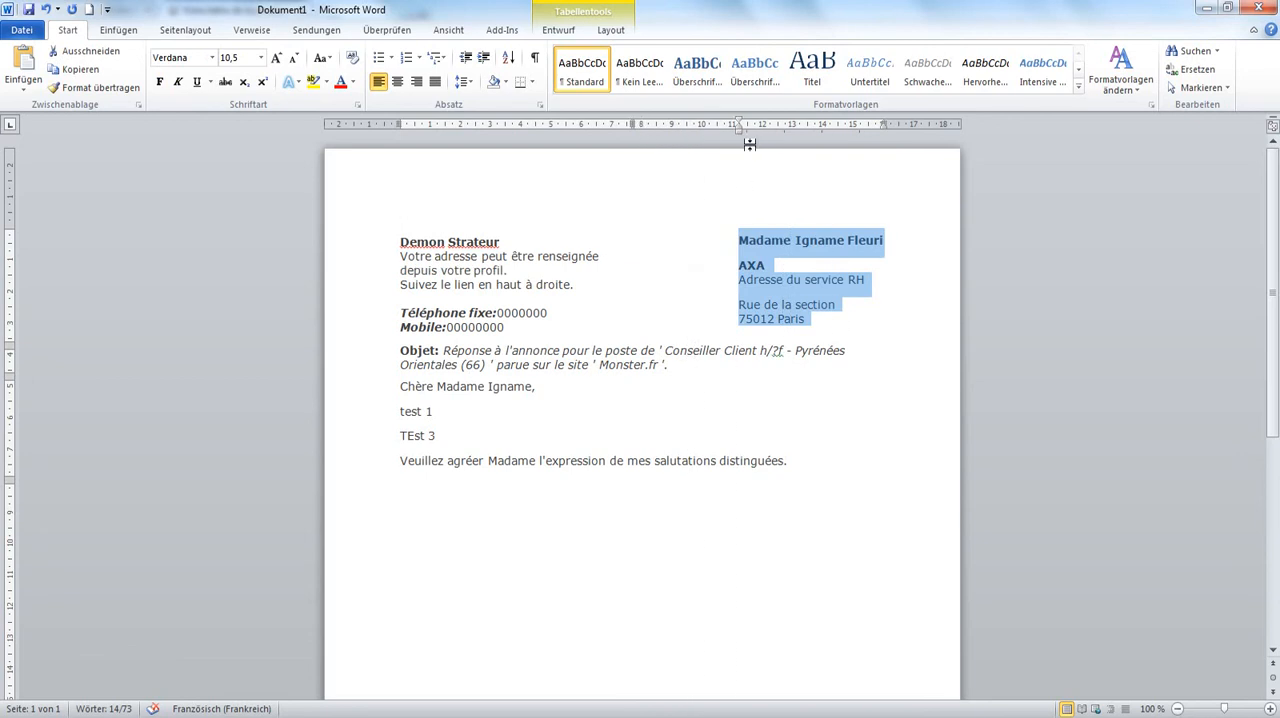
Insert blank lines above the "Objet" line and above the salutation to space out the letter.
{"action": "left_click", "coordinate": [404, 350]}
{"action": "key", "text": "Return"}
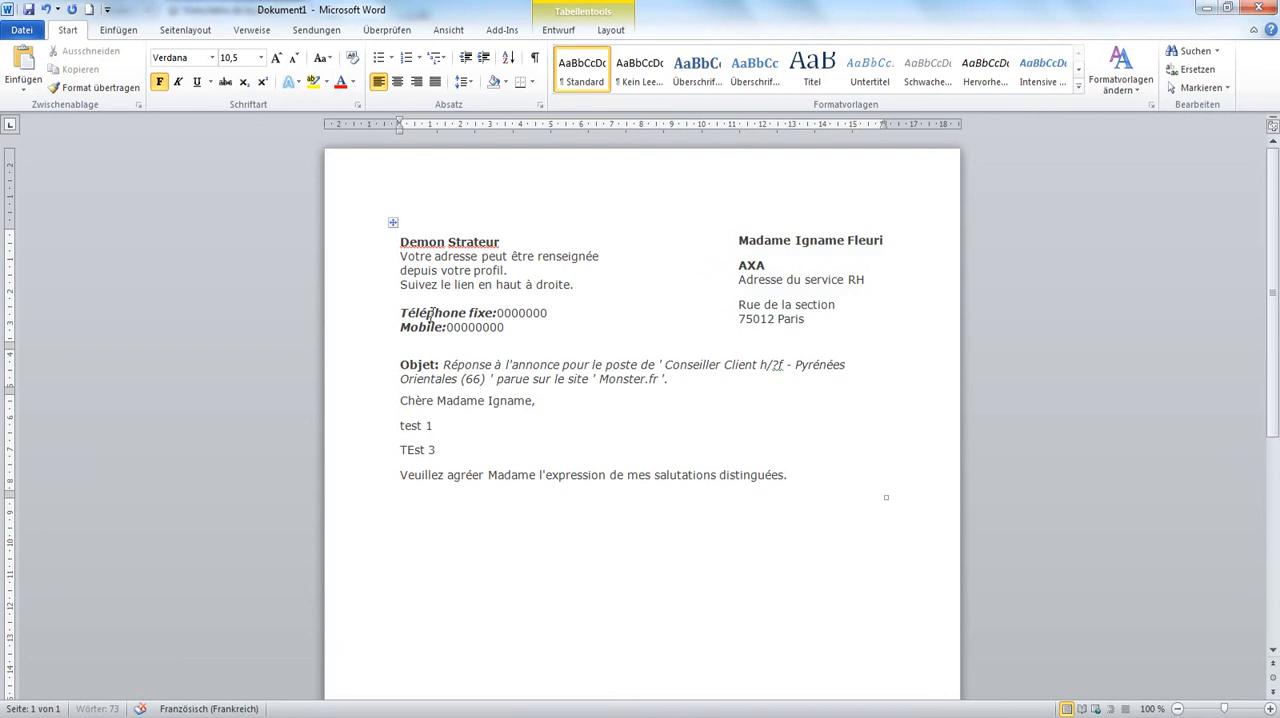
{"action": "key", "text": "Return"}
{"action": "key", "text": "Return"}
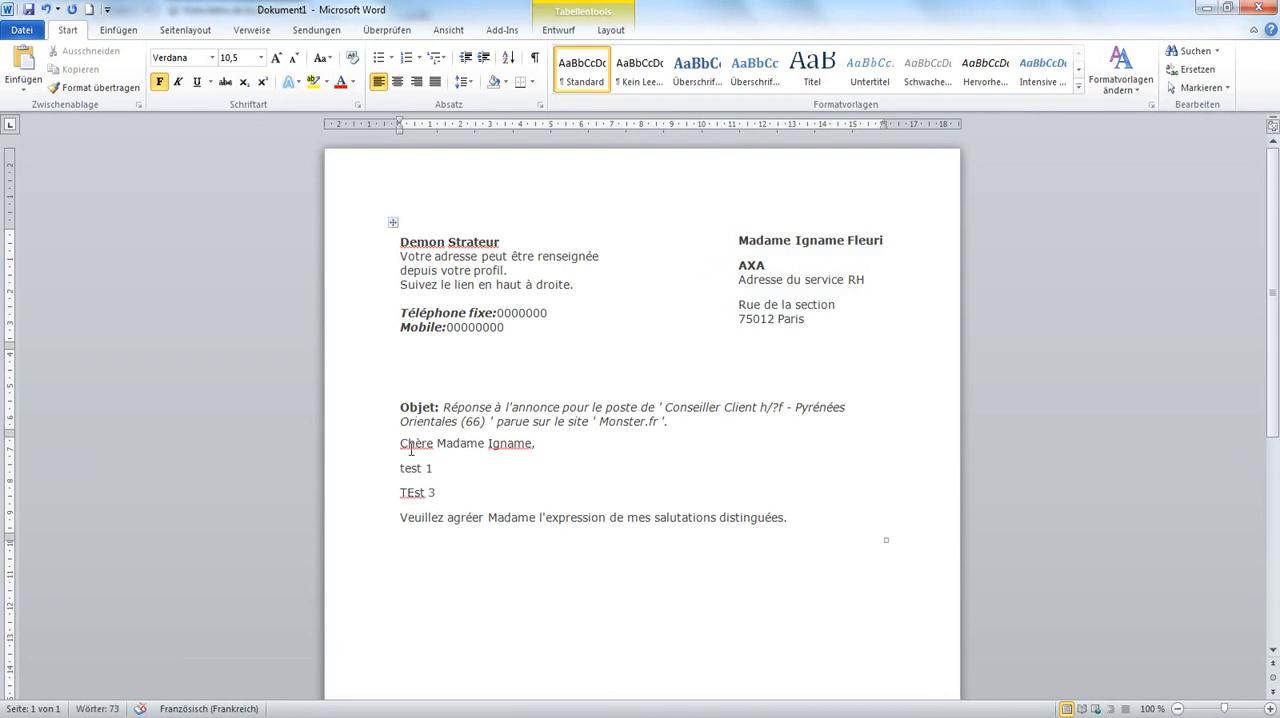
{"action": "left_click", "coordinate": [406, 446]}
{"action": "key", "text": "Return"}
{"action": "key", "text": "Return"}
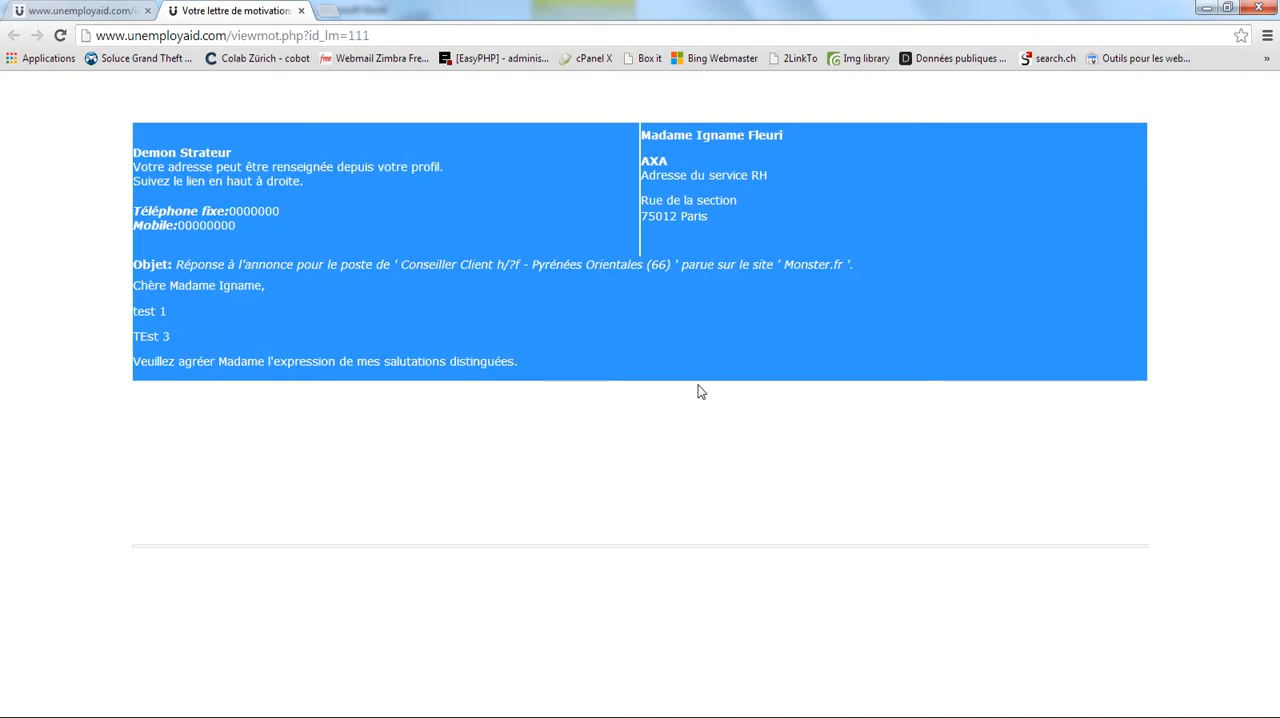
Correct "TEst 3" to "Test 3" in the body of the Word letter.
{"action": "left_click", "coordinate": [700, 392]}
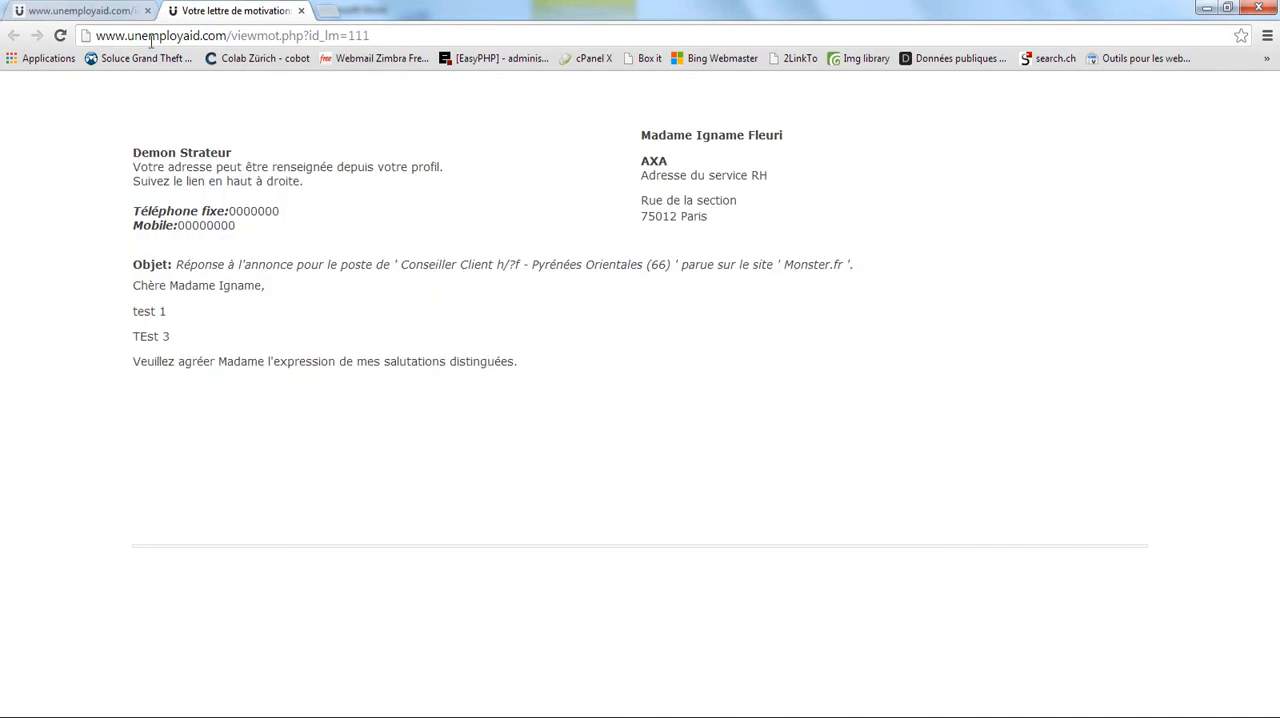
{"action": "left_click", "coordinate": [103, 12]}
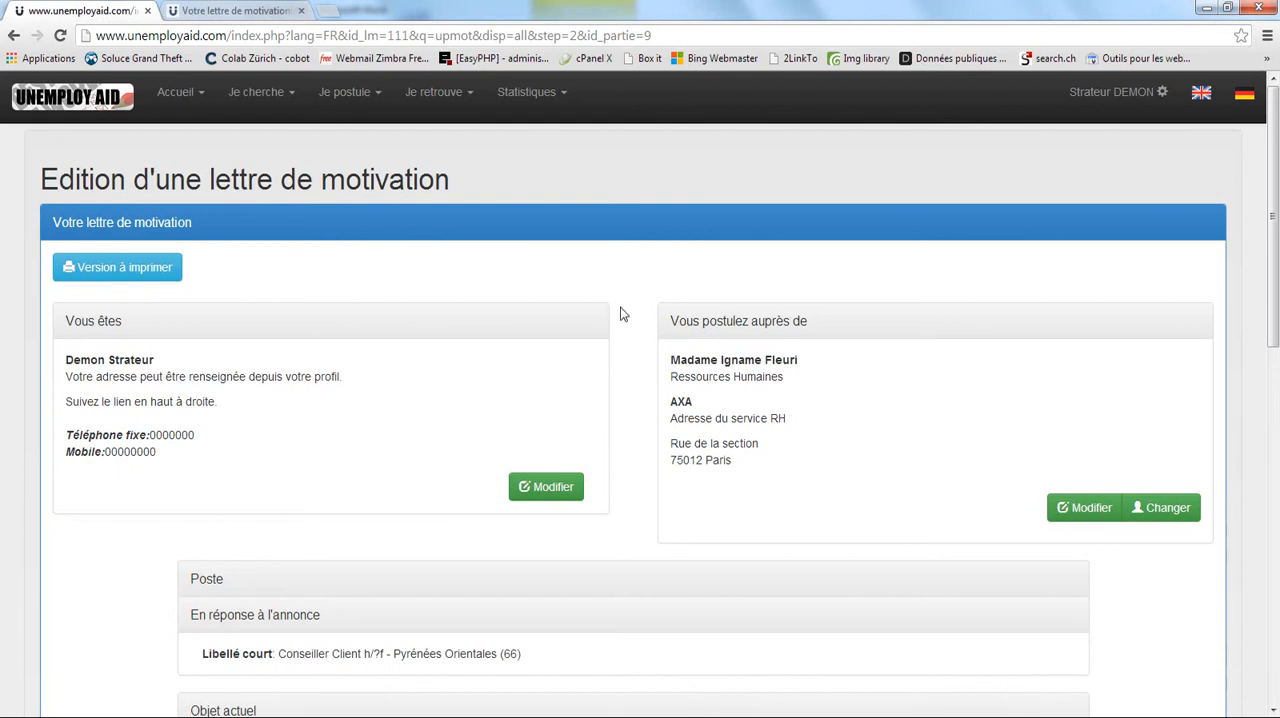
{"action": "key", "text": "alt+Tab"}
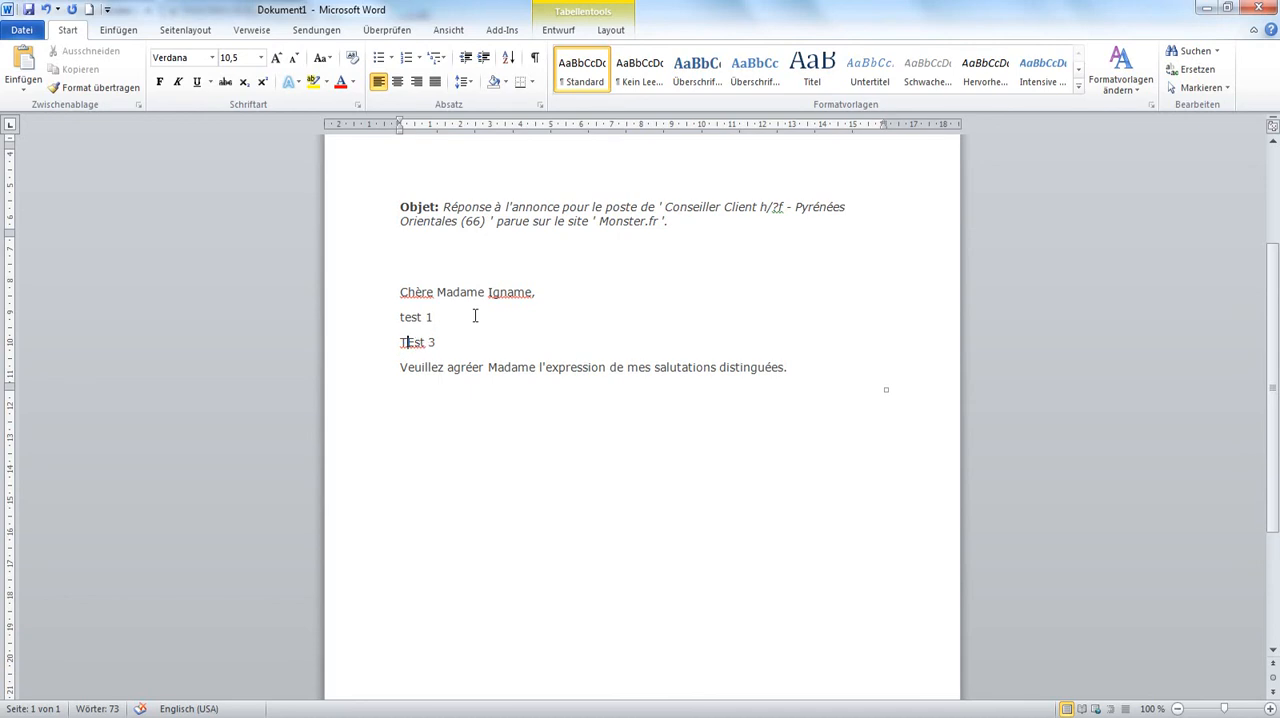
{"action": "key", "text": "Delete"}
{"action": "type", "text": "e"}
{"action": "scroll", "coordinate": [491, 243], "scroll_direction": "up", "scroll_amount": 3}
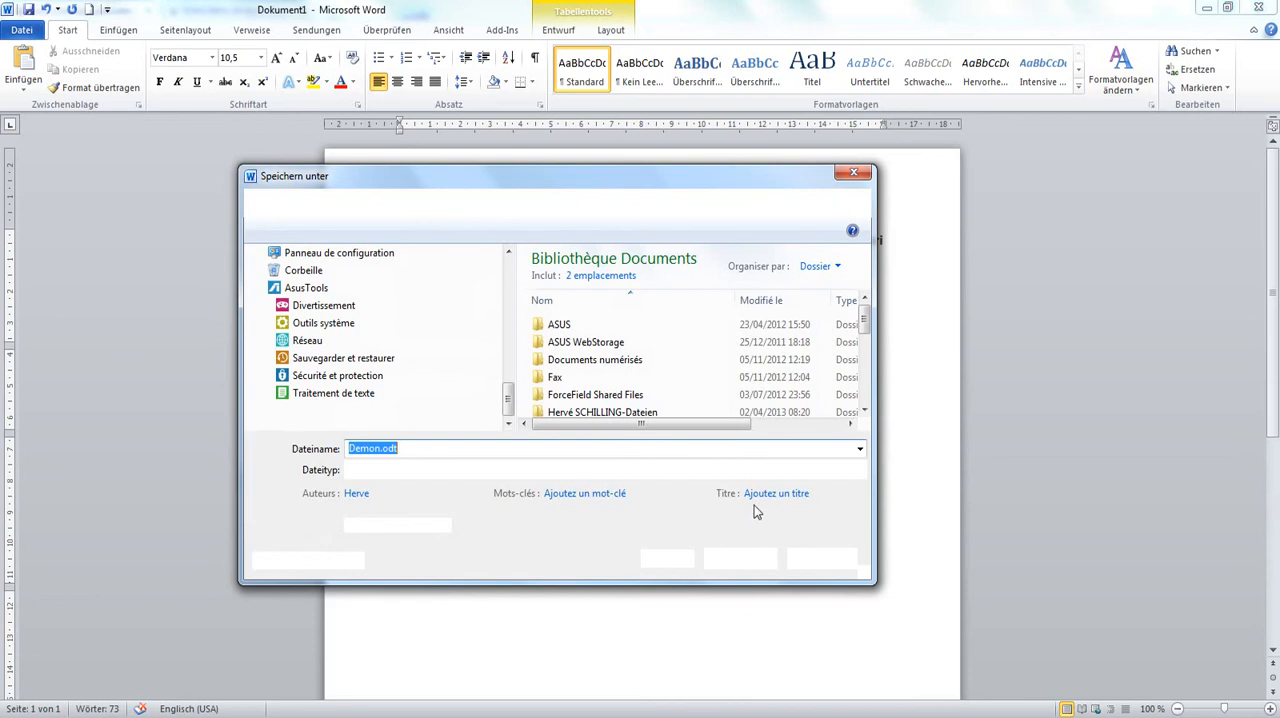
Cancel saving the Word document and switch back to Unemployaid in the browser to open the "Mes candidatures" list.
{"action": "left_click", "coordinate": [821, 558]}
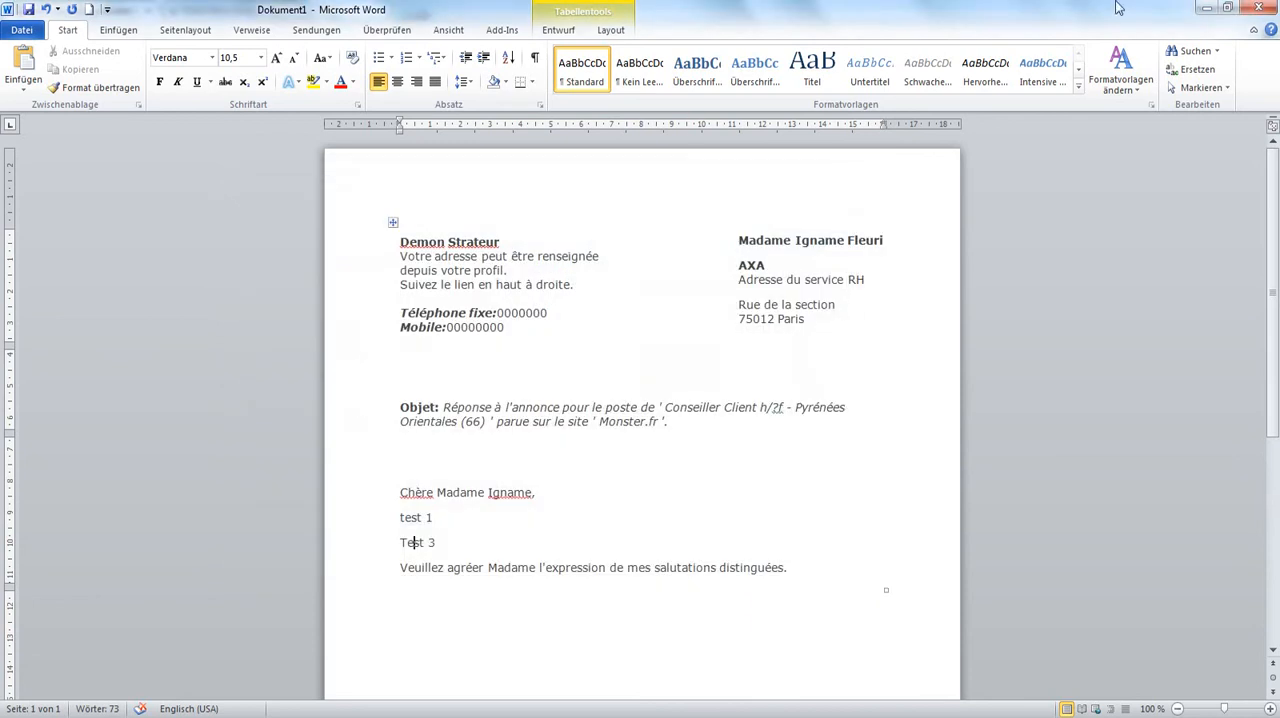
{"action": "left_click", "coordinate": [1206, 8]}
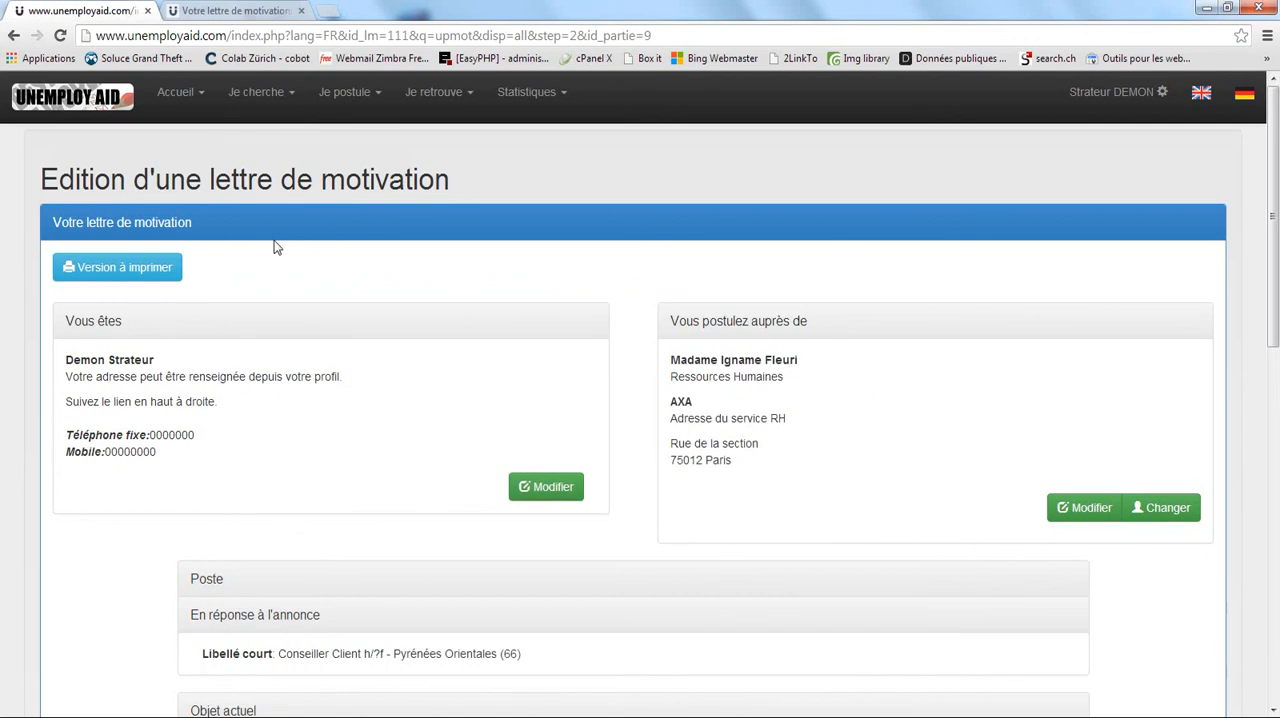
{"action": "left_click", "coordinate": [345, 90]}
{"action": "left_click", "coordinate": [358, 128]}
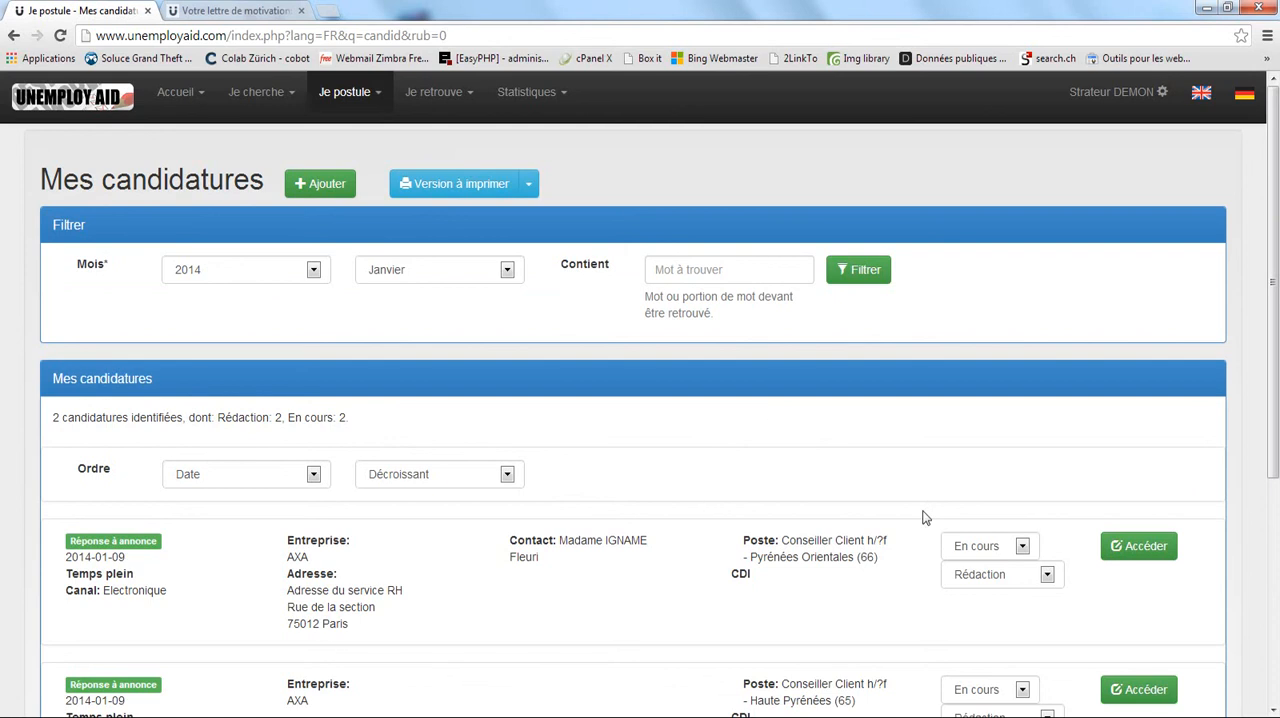
Advance the progression of the AXA Conseiller Client Pyrénées Orientales (66) application through "Relecture" to "Expédiée".
{"action": "left_click", "coordinate": [982, 578]}
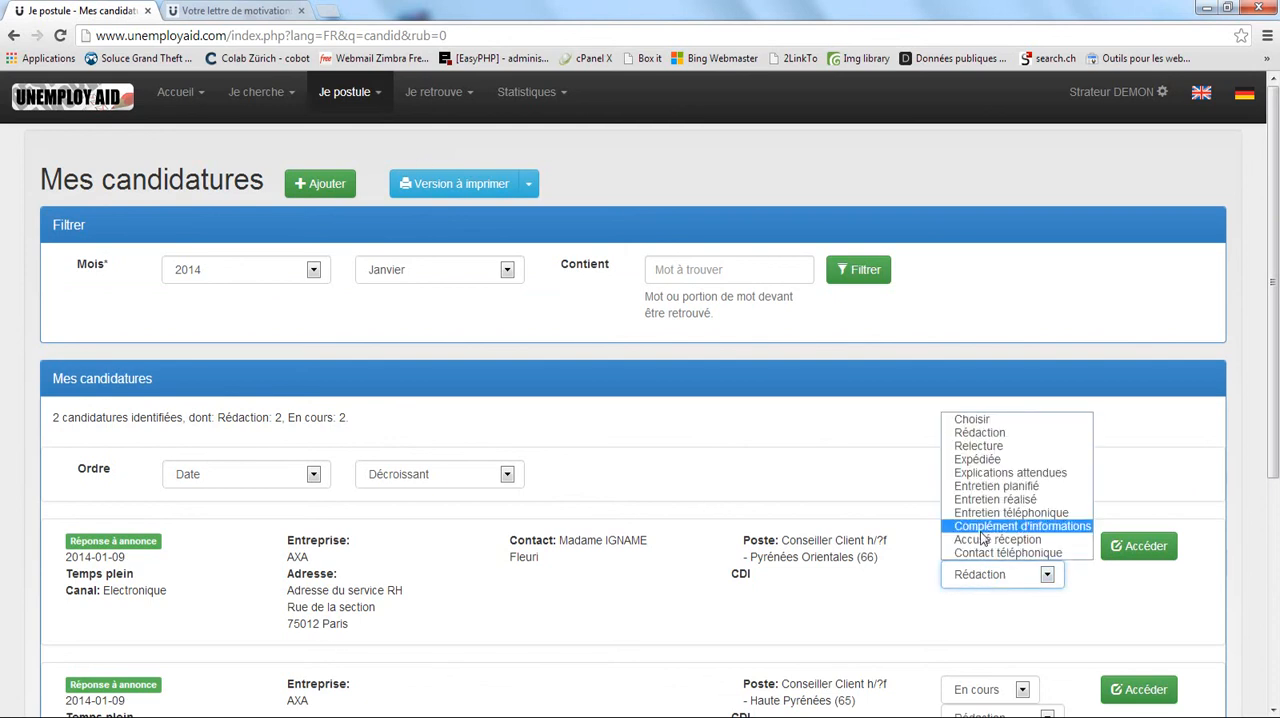
{"action": "left_click", "coordinate": [997, 446]}
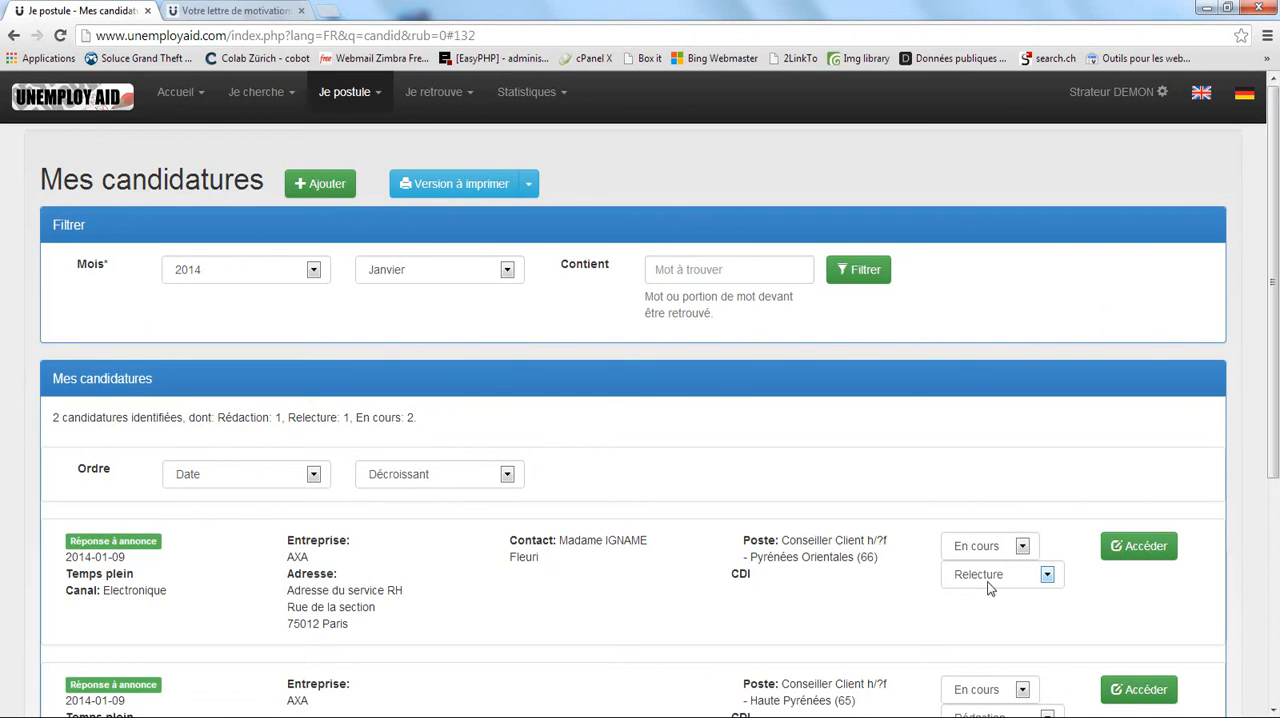
{"action": "left_click", "coordinate": [1002, 579]}
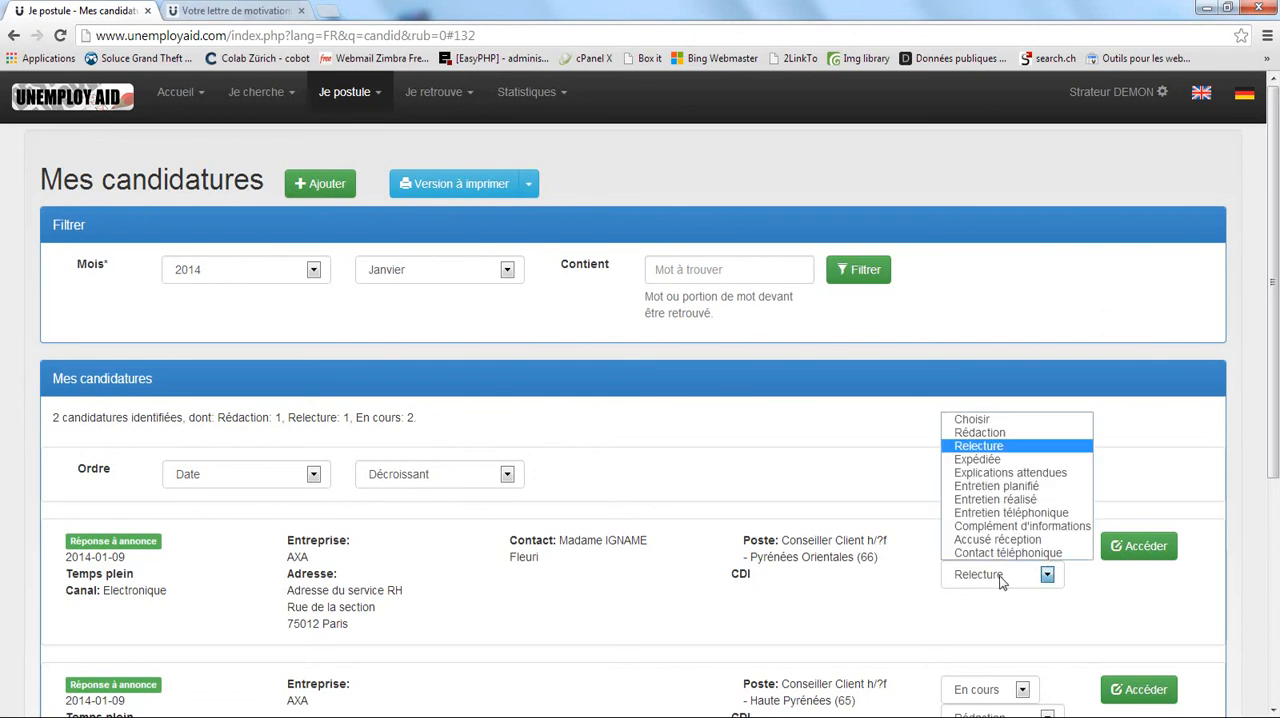
{"action": "left_click", "coordinate": [1006, 460]}
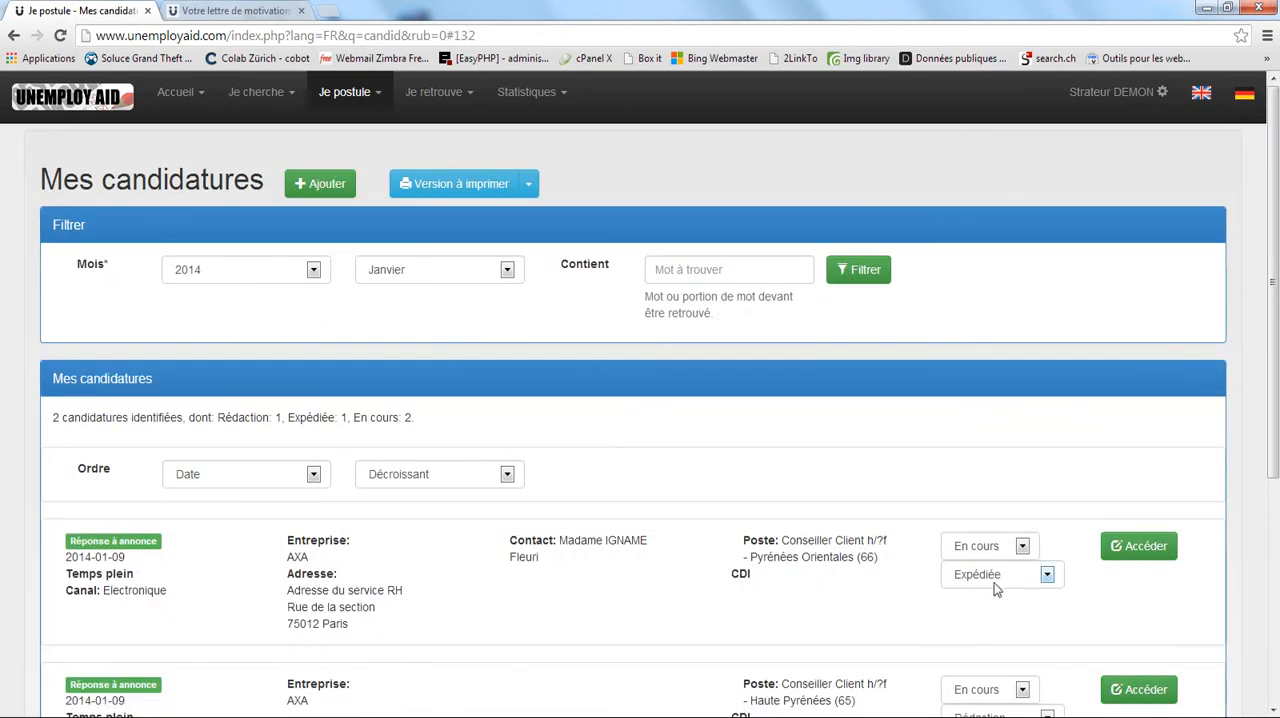
Open the new attachment form from the AXA Pyrénées Orientales (66) application's record and inspect the file chooser without selecting a file.
{"action": "left_click", "coordinate": [1128, 546]}
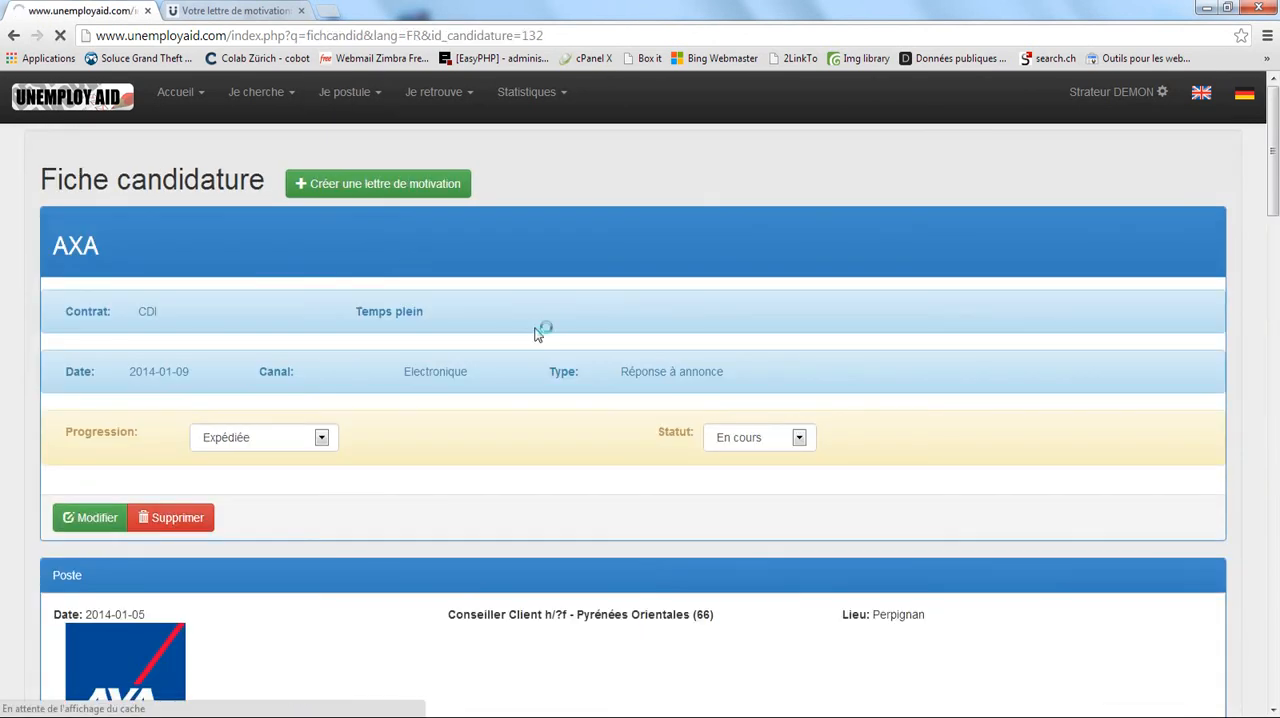
{"action": "scroll", "coordinate": [800, 323], "scroll_direction": "down", "scroll_amount": 3}
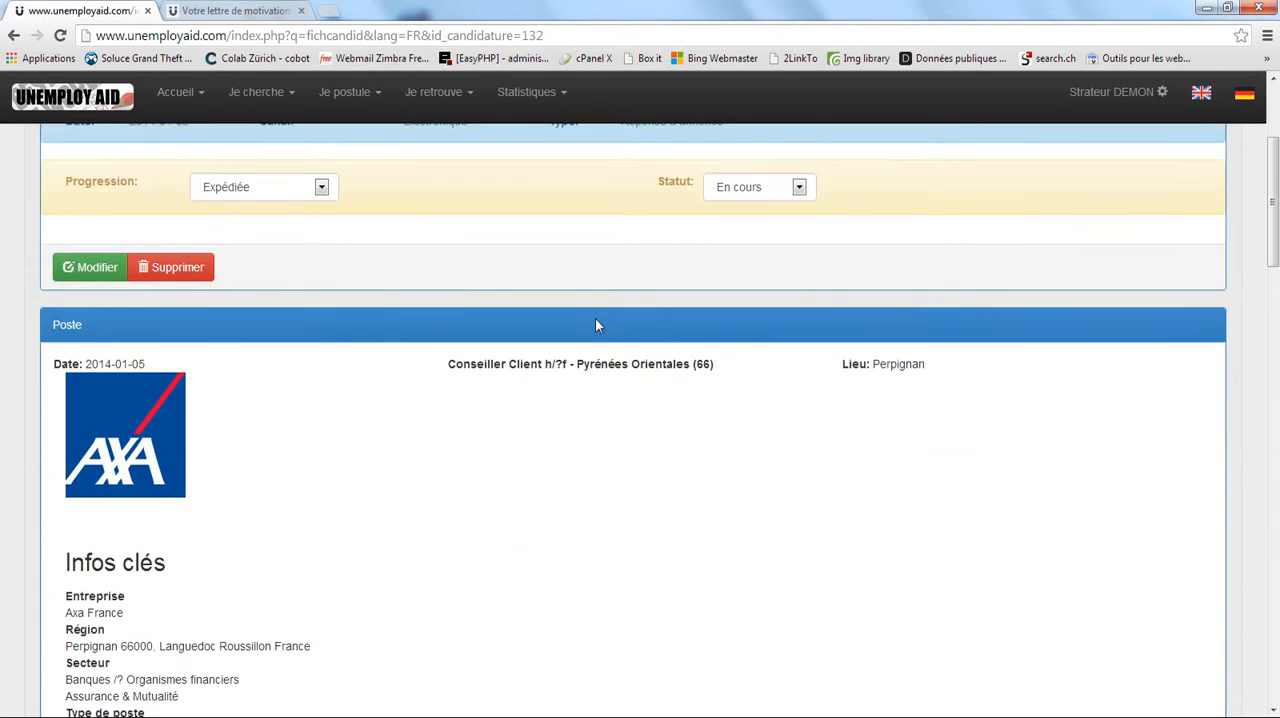
{"action": "scroll", "coordinate": [380, 277], "scroll_direction": "down", "scroll_amount": 20}
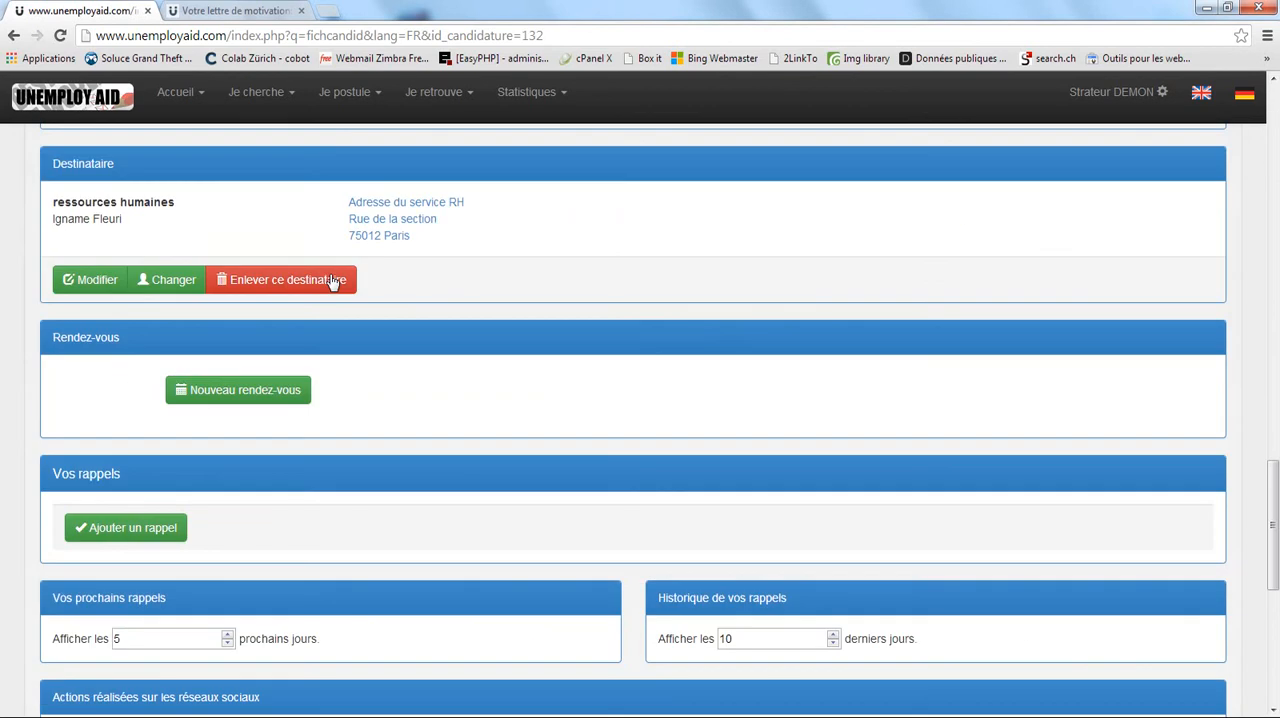
{"action": "scroll", "coordinate": [333, 283], "scroll_direction": "down", "scroll_amount": 5}
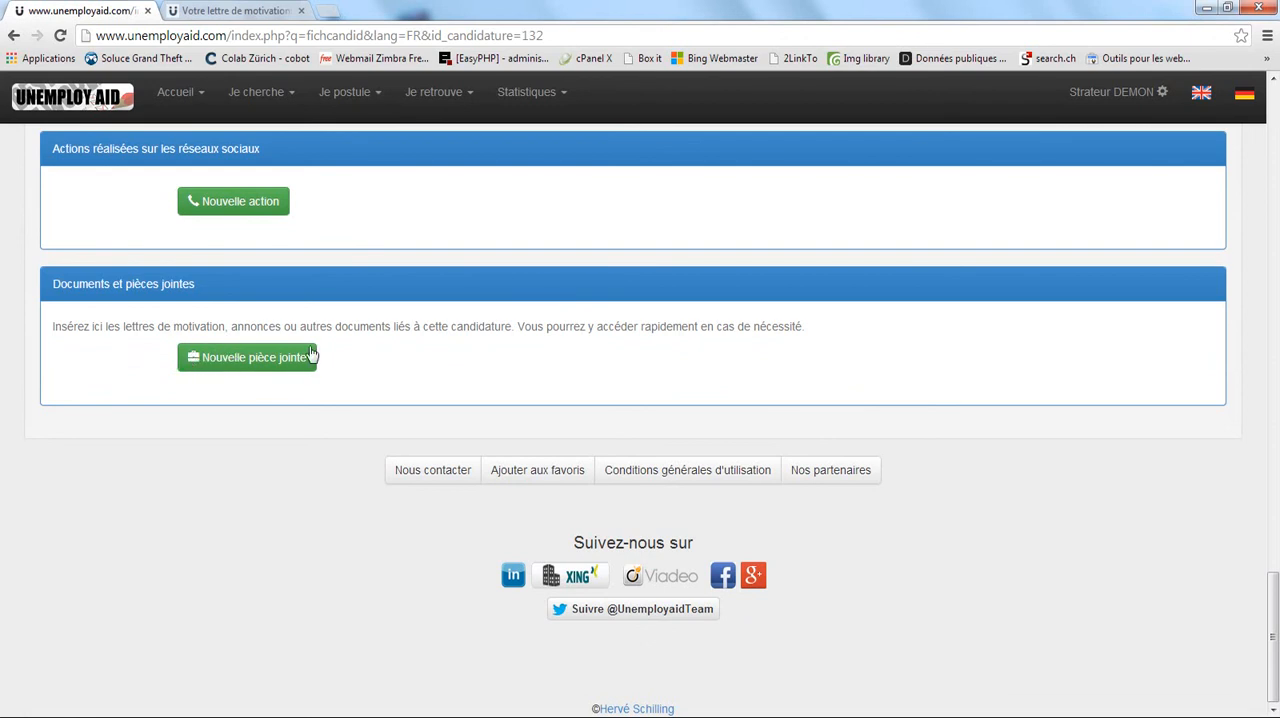
{"action": "left_click", "coordinate": [218, 358]}
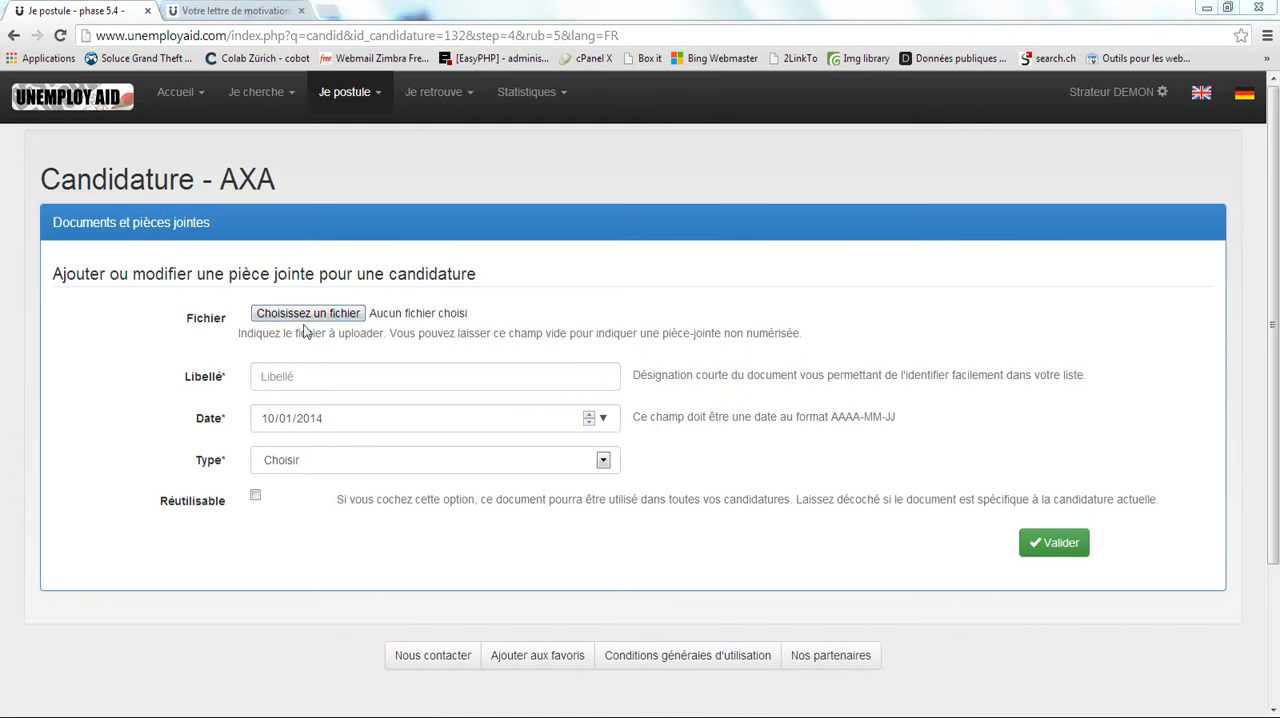
{"action": "left_click", "coordinate": [345, 317]}
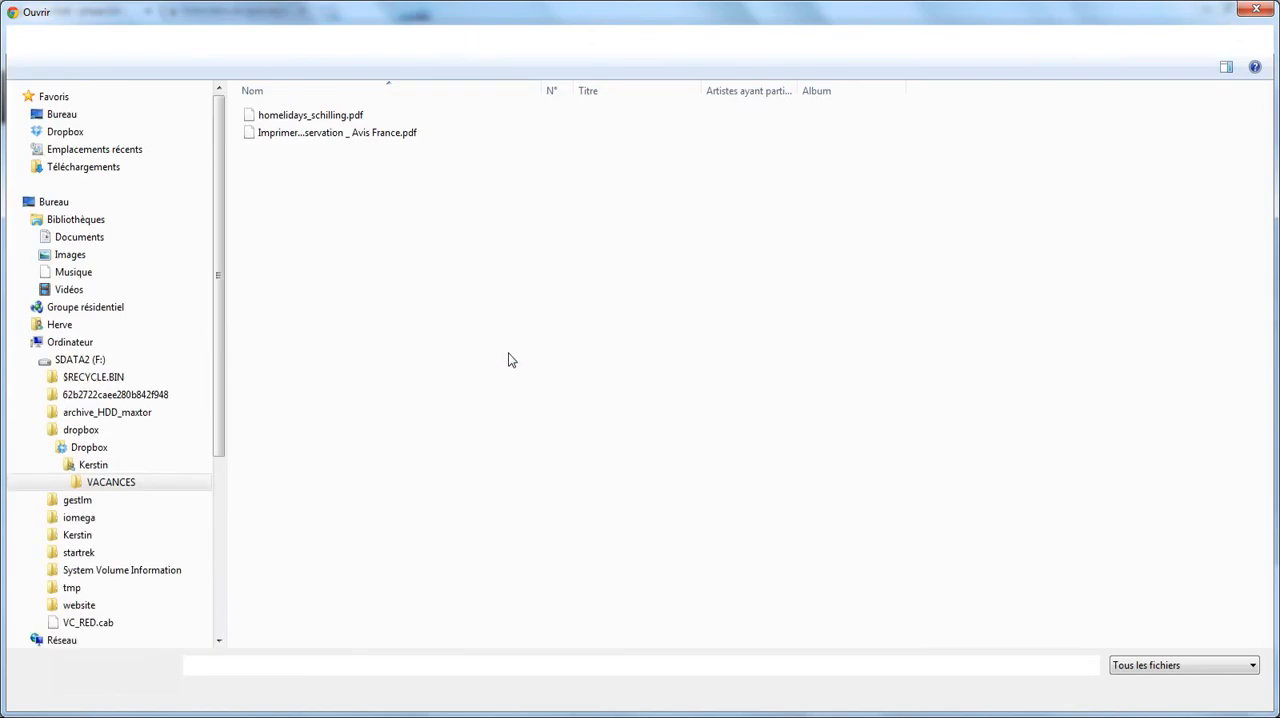
{"action": "left_click", "coordinate": [1255, 10]}
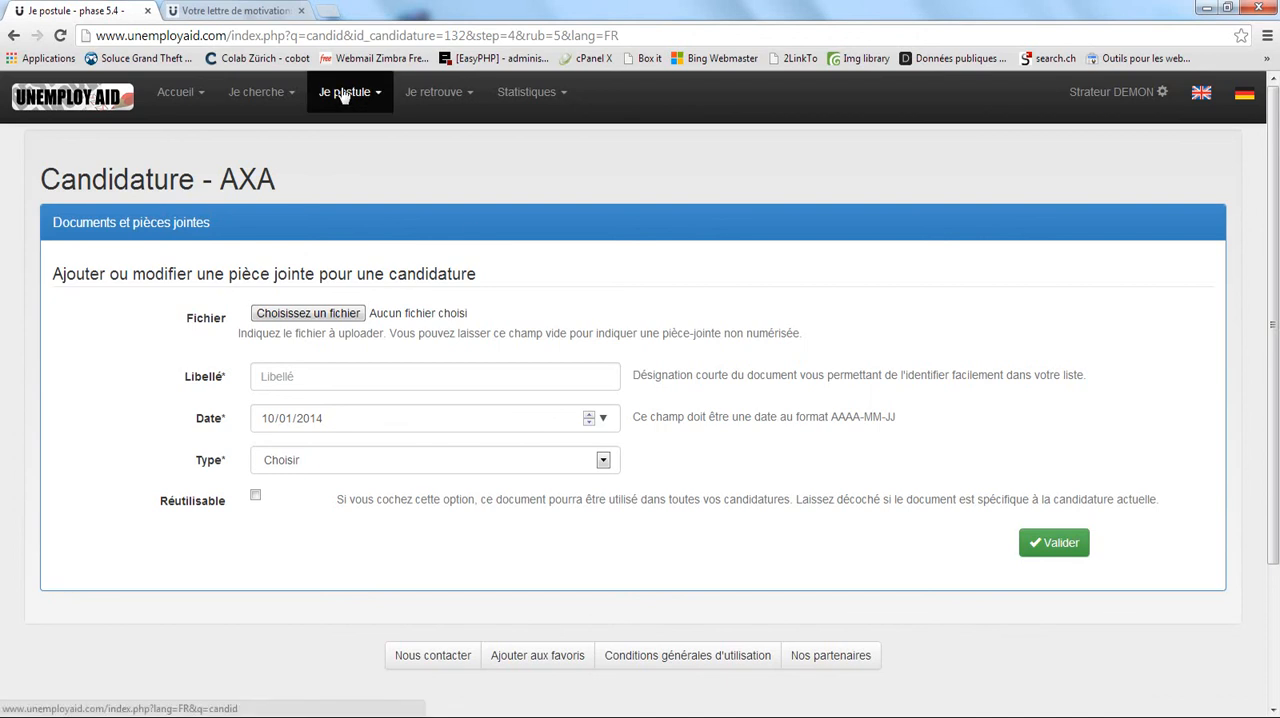
Open the "Mes lettres de motivation" list and check the month choices of its filter, keeping "Janvier".
{"action": "mouse_move", "coordinate": [337, 94]}
{"action": "left_click", "coordinate": [337, 152]}
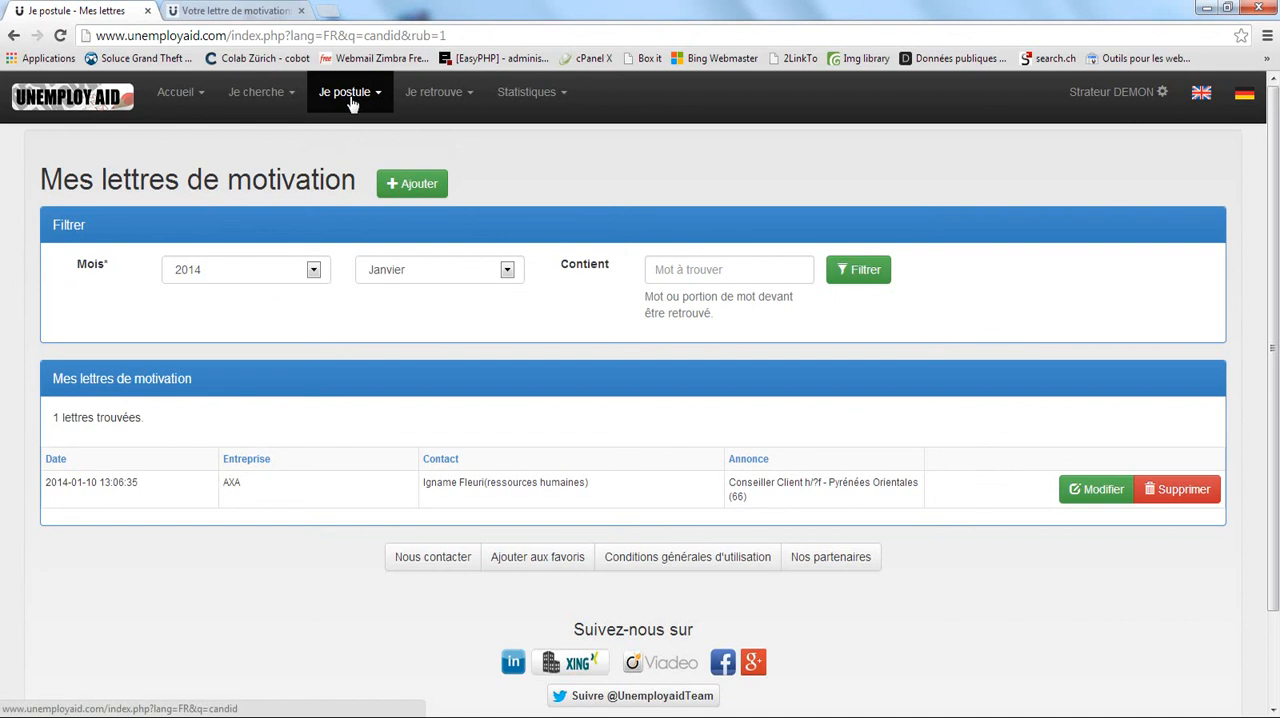
{"action": "mouse_move", "coordinate": [350, 102]}
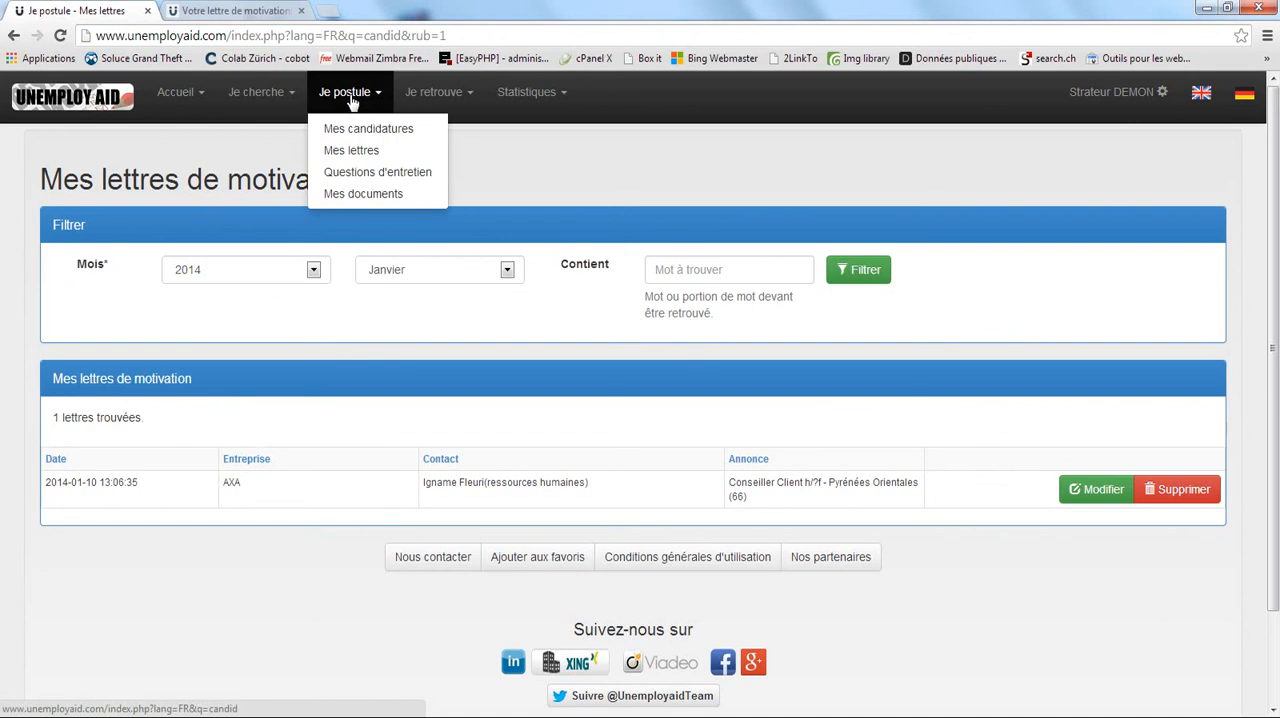
{"action": "left_click", "coordinate": [349, 152]}
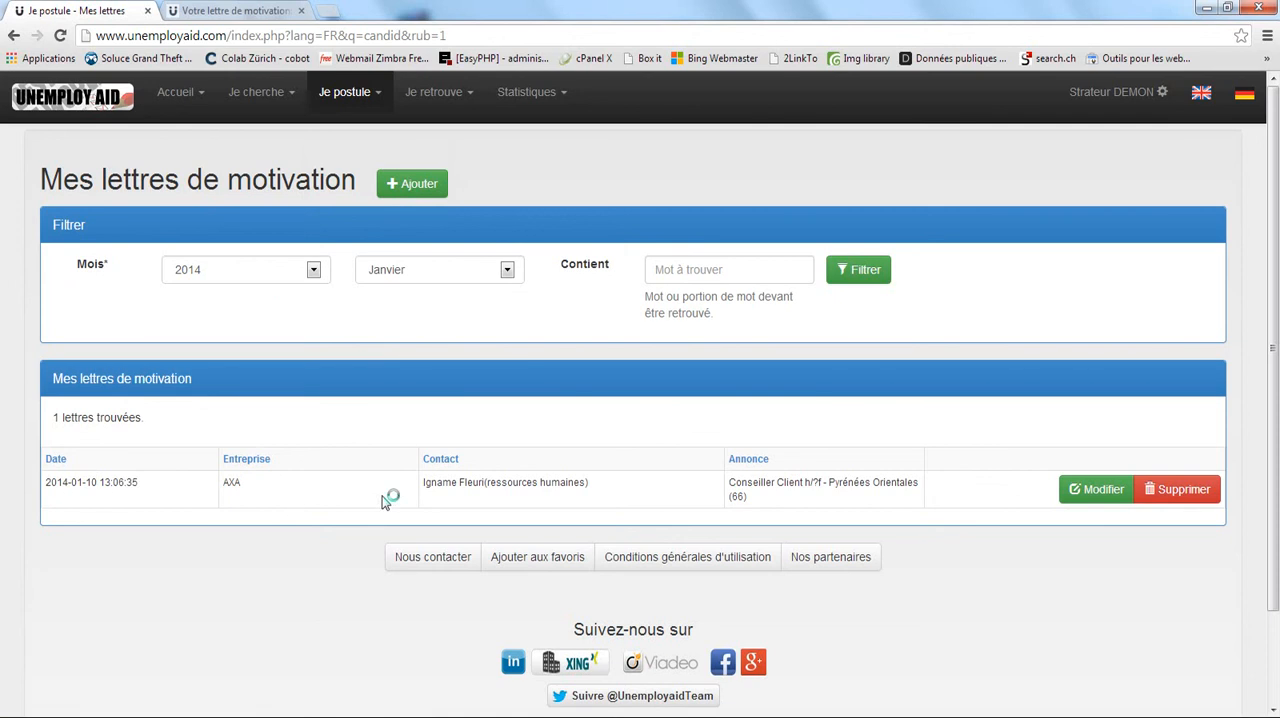
{"action": "left_click", "coordinate": [427, 275]}
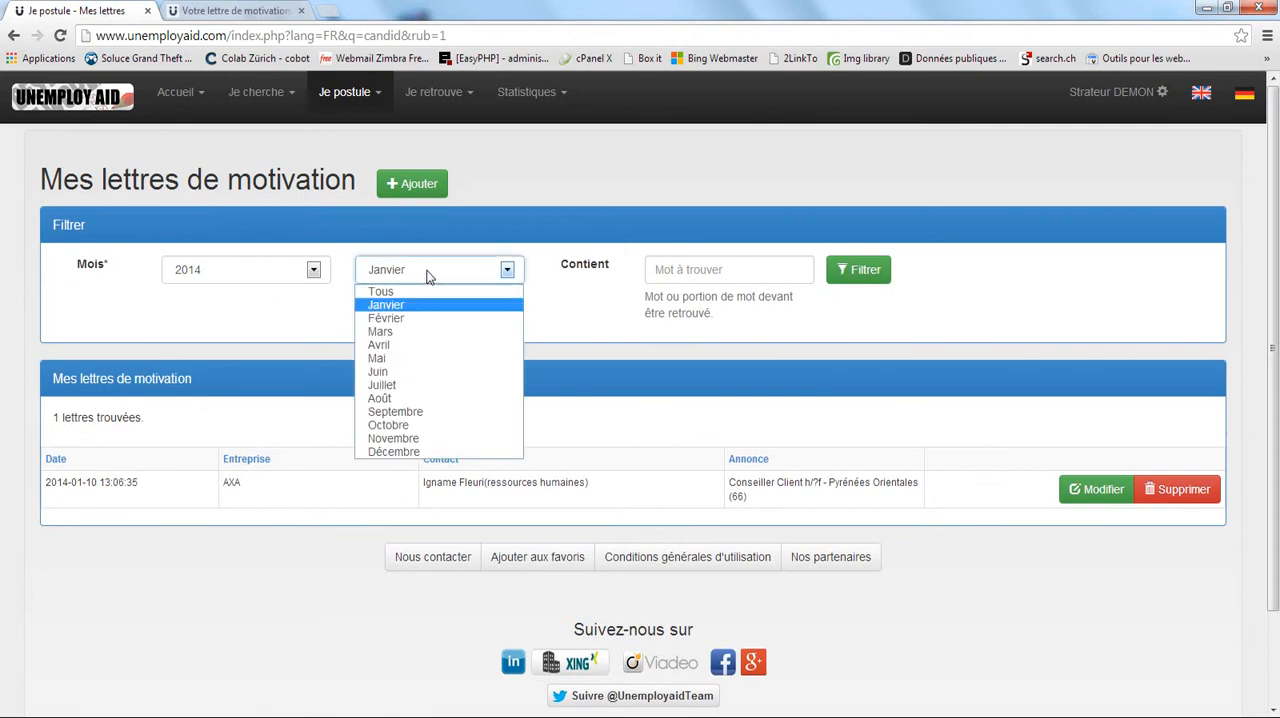
{"action": "left_click", "coordinate": [427, 275]}
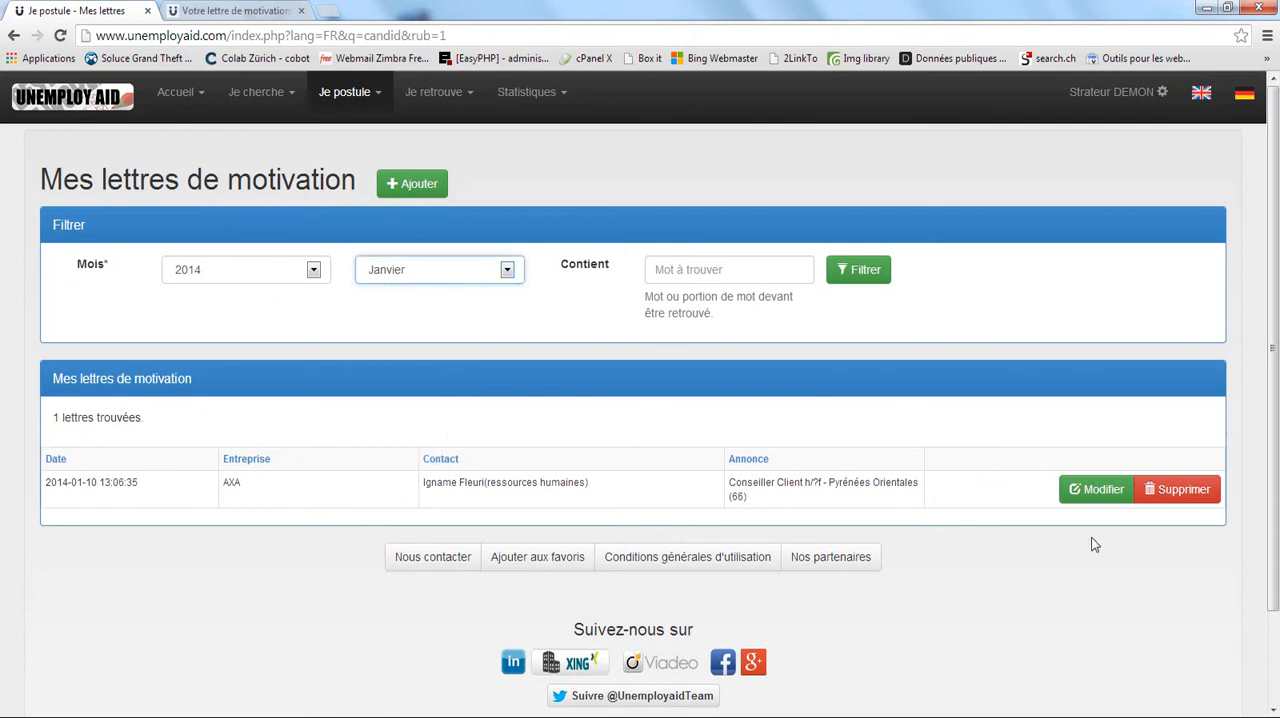
Open the AXA cover letter for editing from the list and review its subject and content.
{"action": "left_click", "coordinate": [1080, 496]}
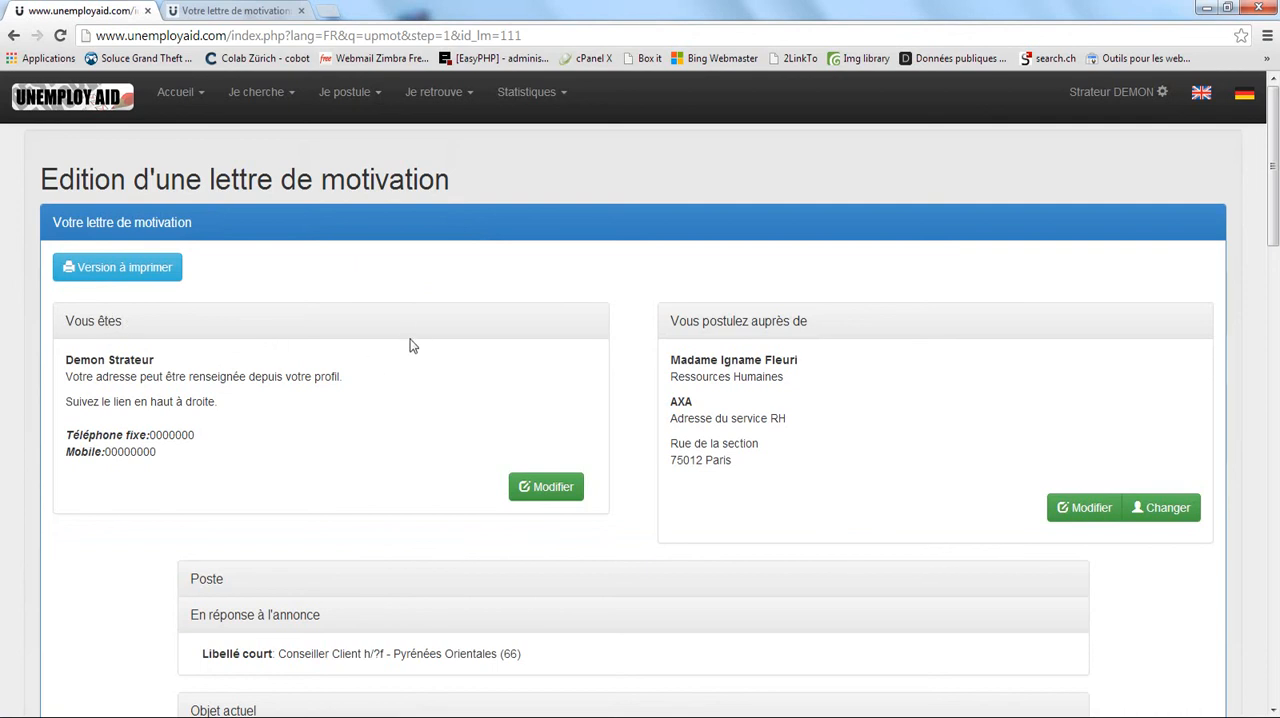
{"action": "scroll", "coordinate": [405, 360], "scroll_direction": "down", "scroll_amount": 3}
{"action": "scroll", "coordinate": [405, 372], "scroll_direction": "down", "scroll_amount": 3}
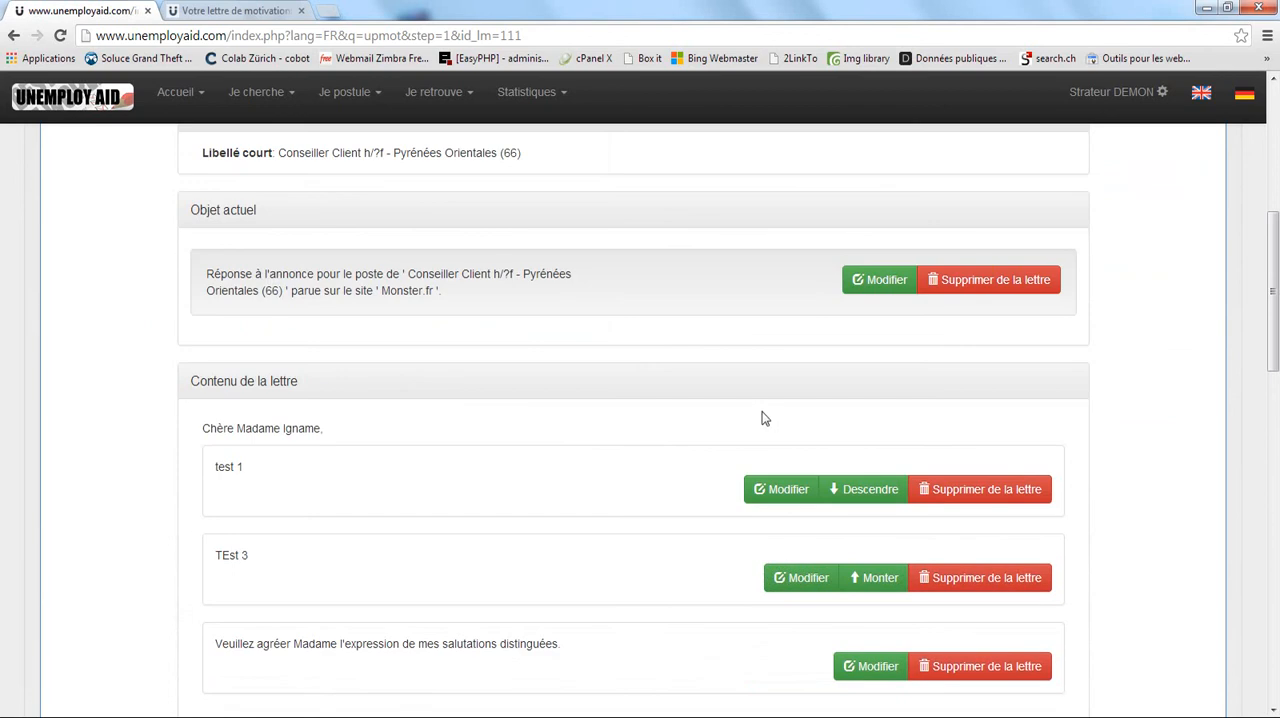
{"action": "scroll", "coordinate": [432, 438], "scroll_direction": "up", "scroll_amount": 6}
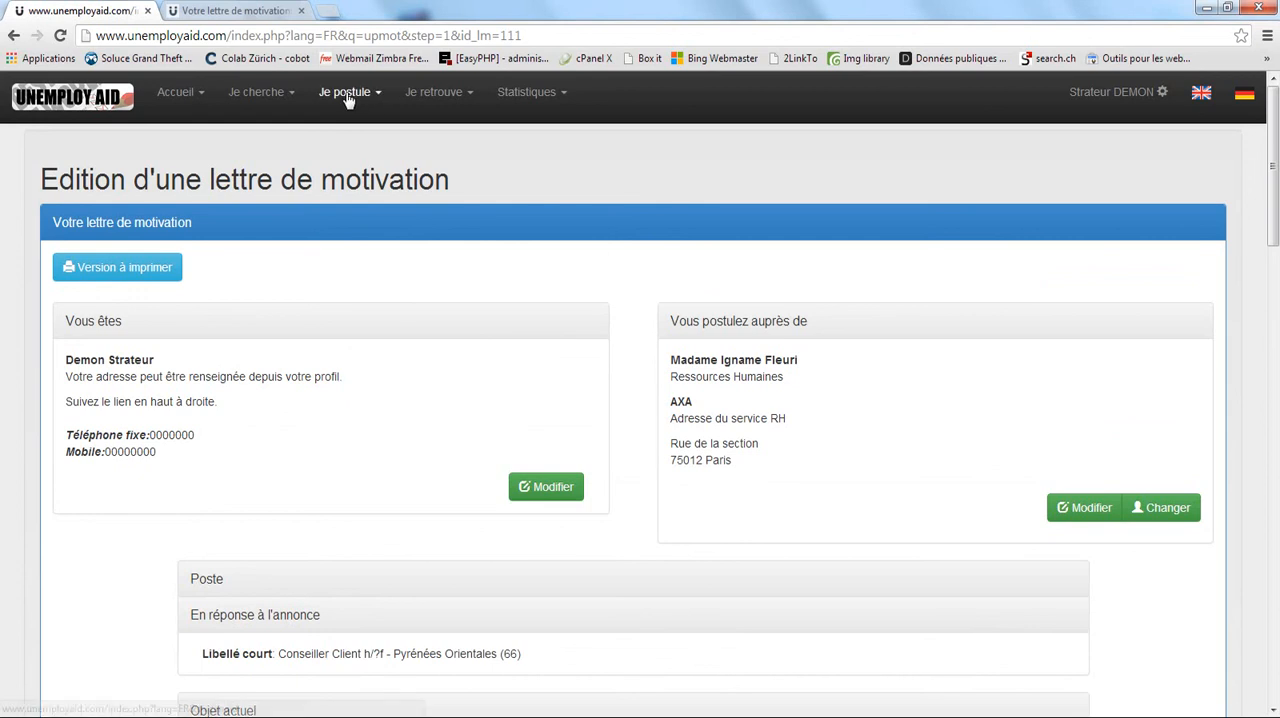
Open the "Mes entreprises" list of companies applied to and check the other choices under "Je retrouve".
{"action": "left_click", "coordinate": [430, 93]}
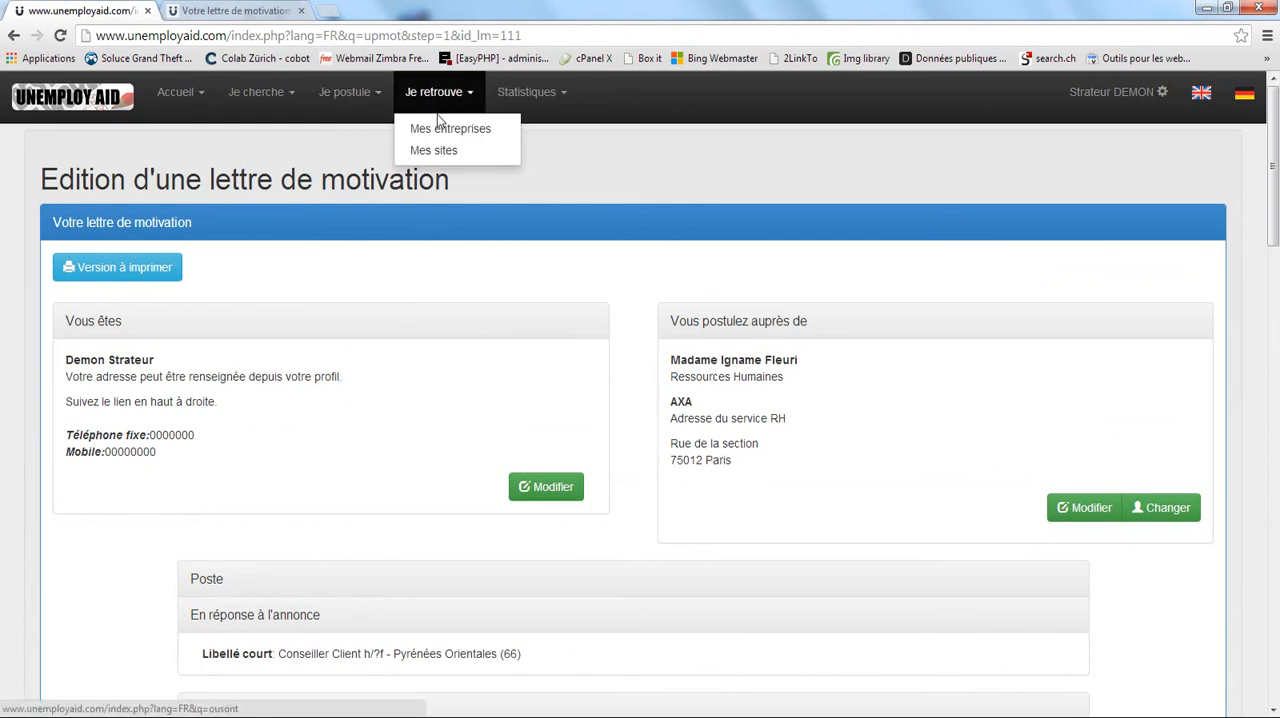
{"action": "left_click", "coordinate": [441, 131]}
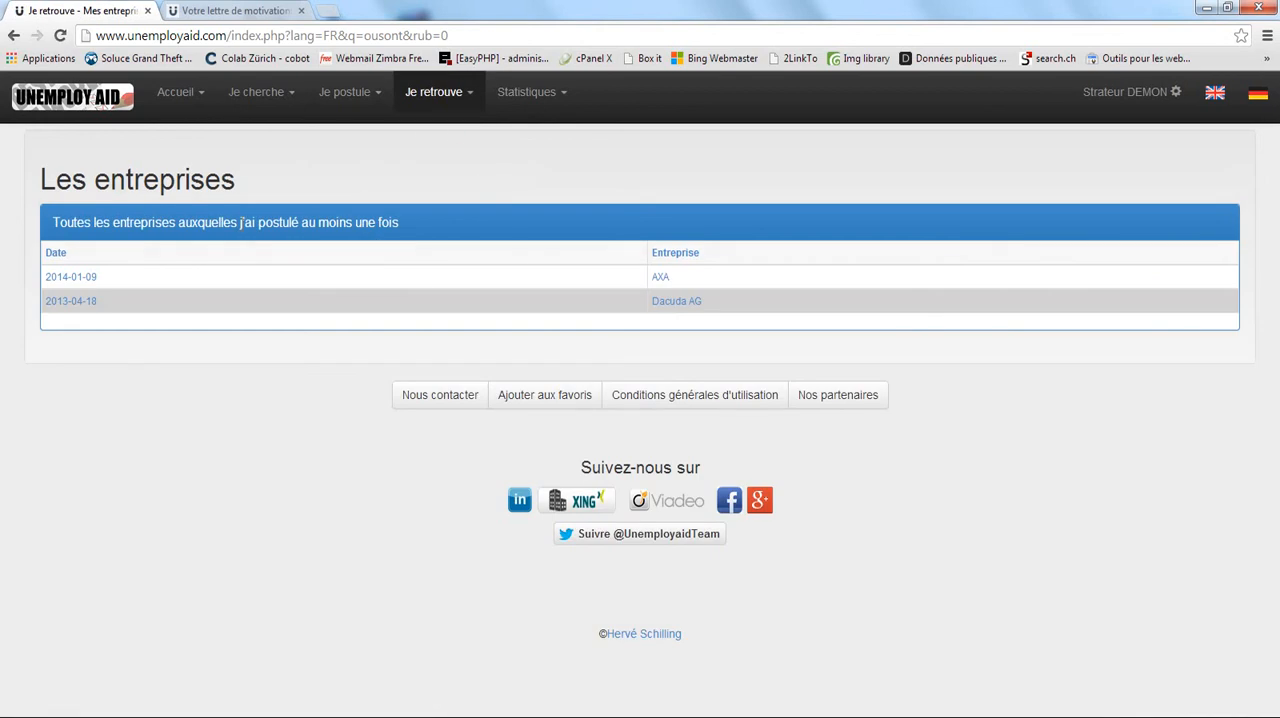
{"action": "left_click", "coordinate": [420, 100]}
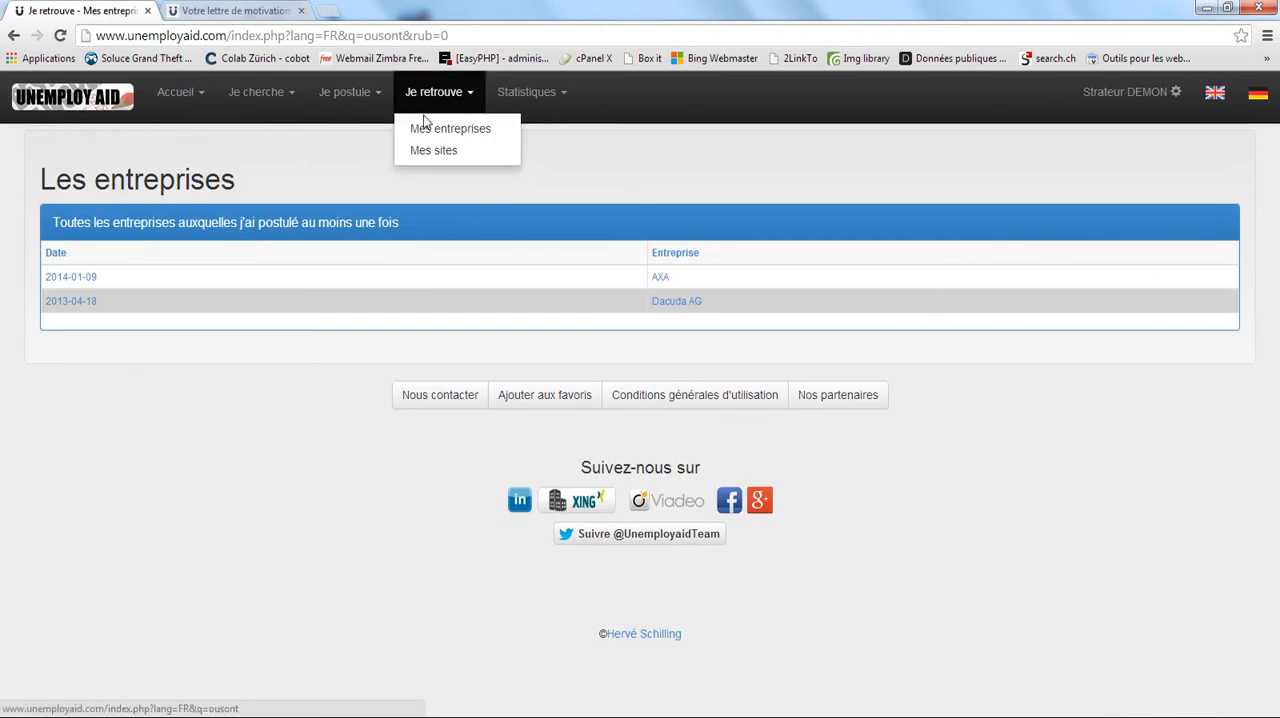
{"action": "left_click", "coordinate": [630, 176]}
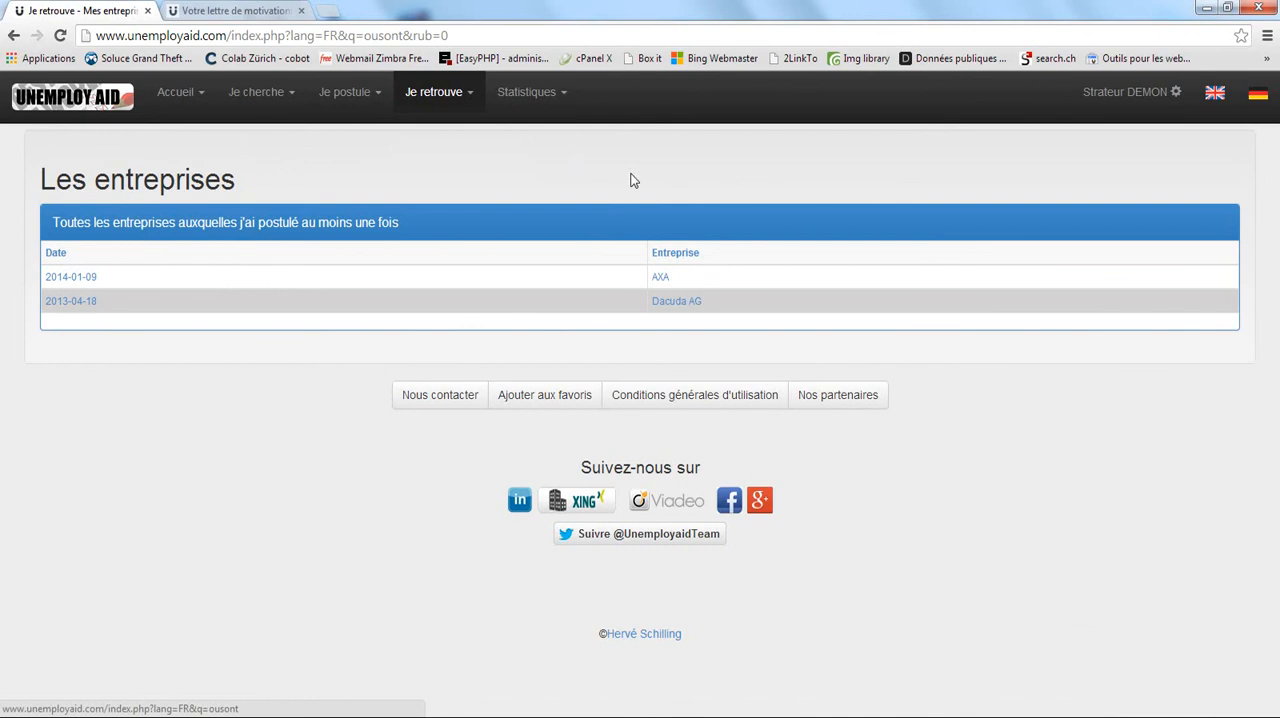
Open AXA's company record and review its contacts, applications and cover letters.
{"action": "left_click", "coordinate": [683, 284]}
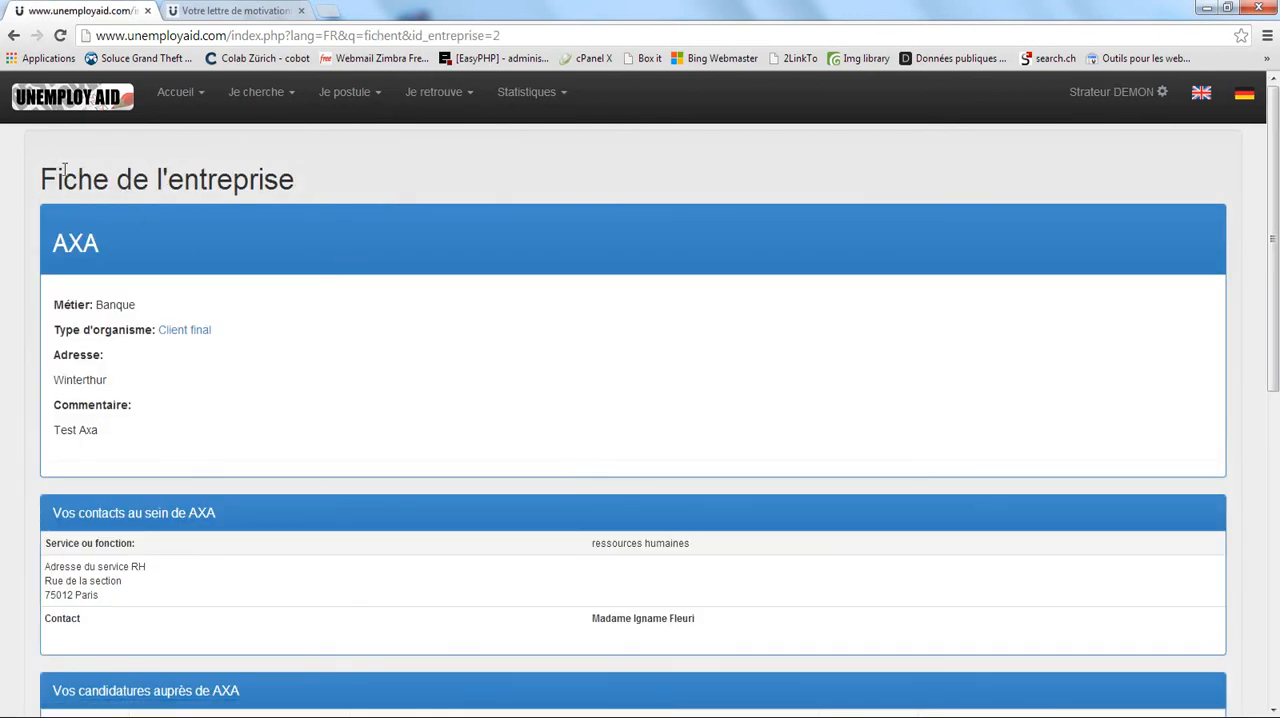
{"action": "scroll", "coordinate": [286, 418], "scroll_direction": "down", "scroll_amount": 3}
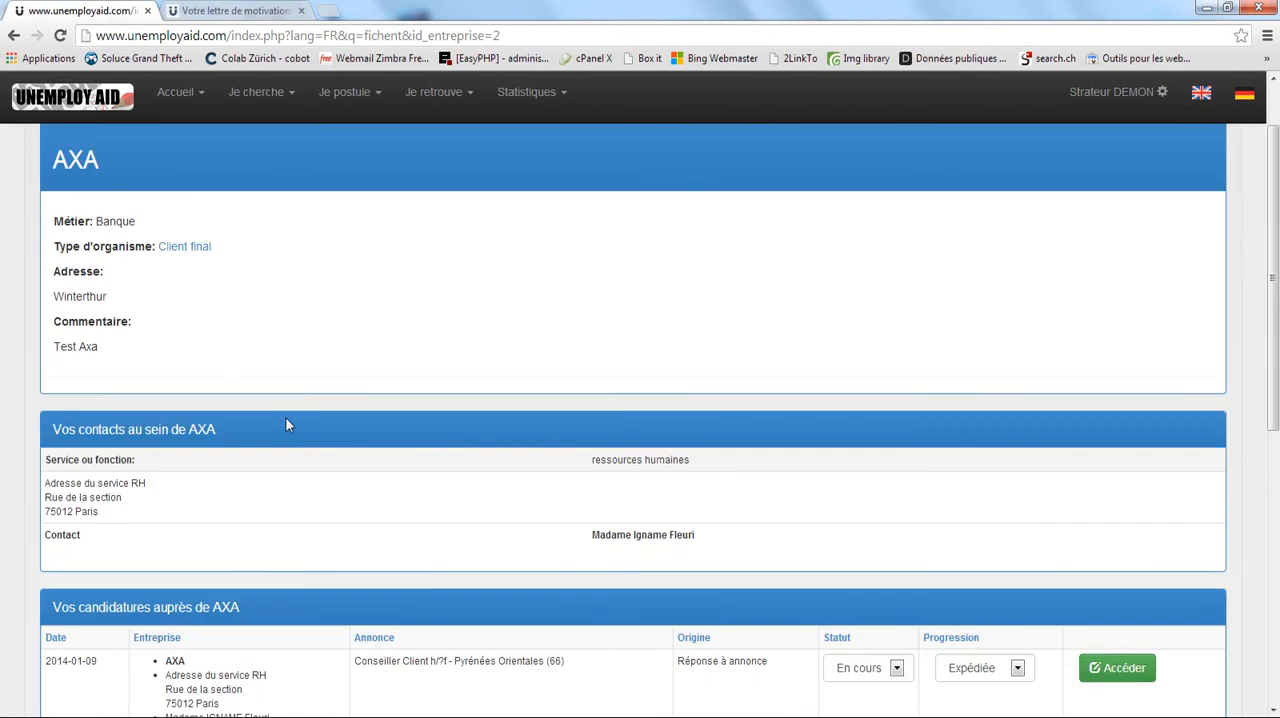
{"action": "scroll", "coordinate": [240, 470], "scroll_direction": "down", "scroll_amount": 1}
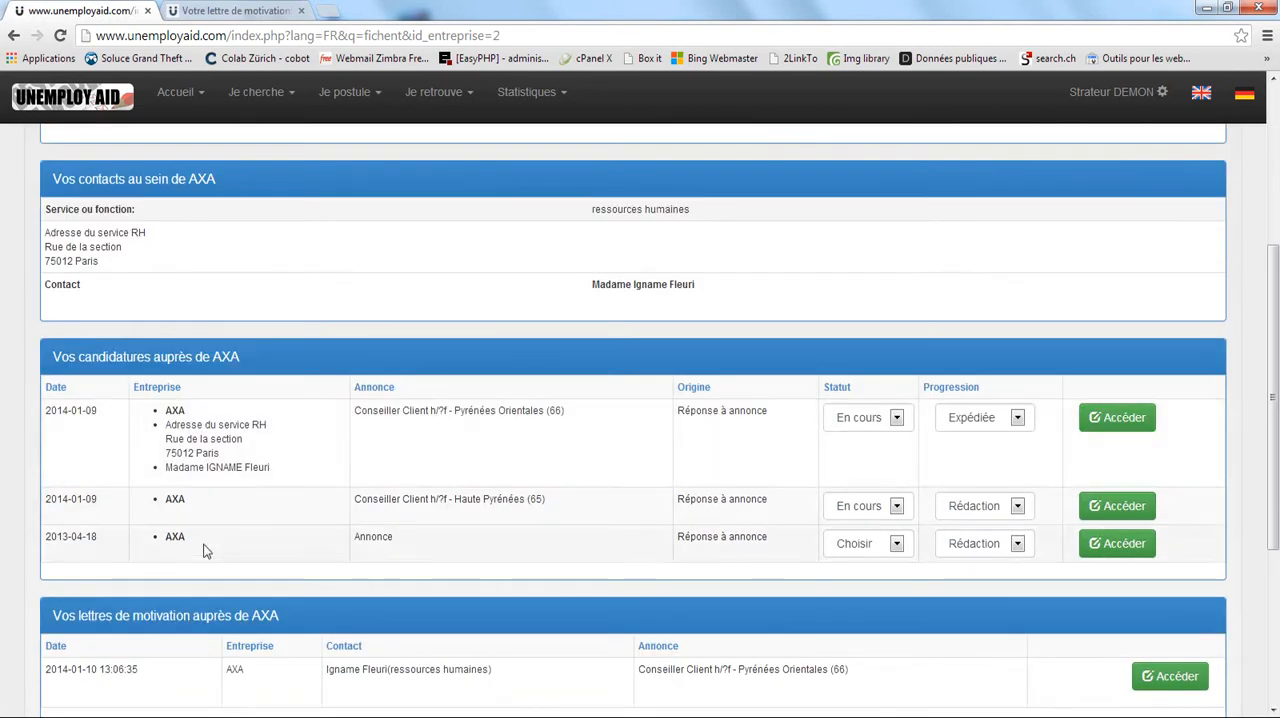
{"action": "scroll", "coordinate": [203, 549], "scroll_direction": "down", "scroll_amount": 3}
{"action": "scroll", "coordinate": [580, 420], "scroll_direction": "up", "scroll_amount": 6}
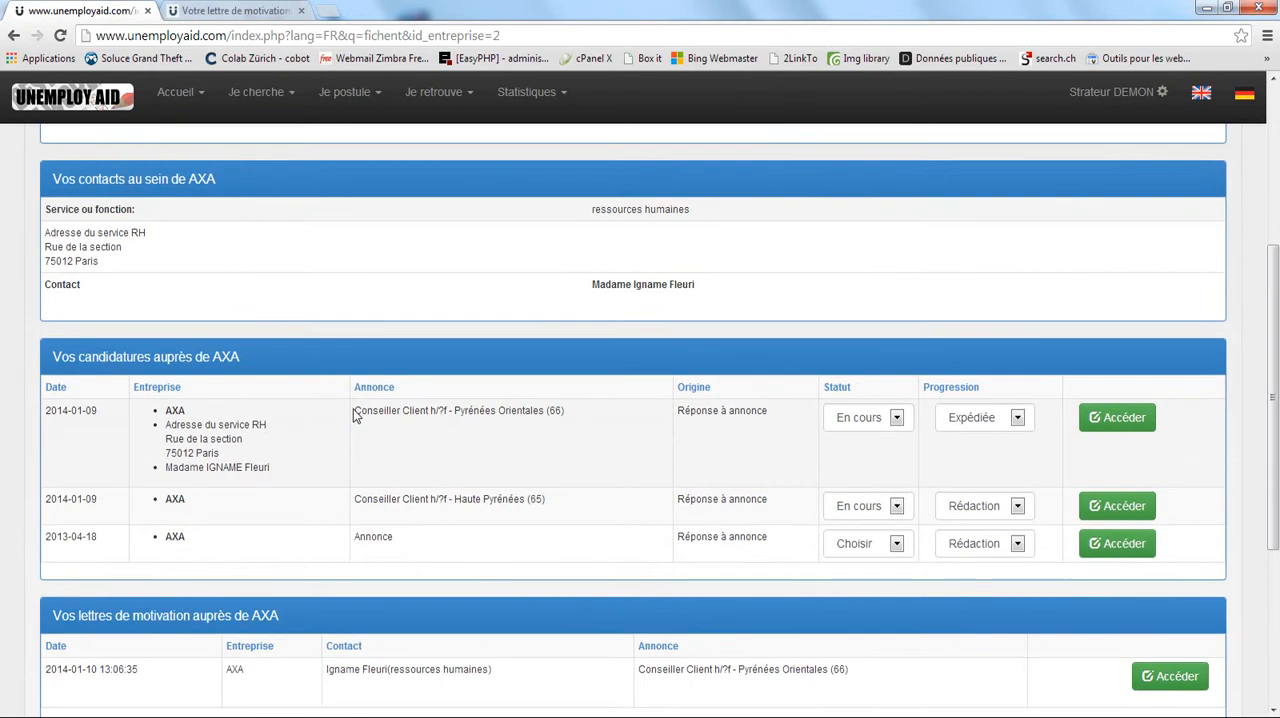
{"action": "scroll", "coordinate": [385, 338], "scroll_direction": "up", "scroll_amount": 1}
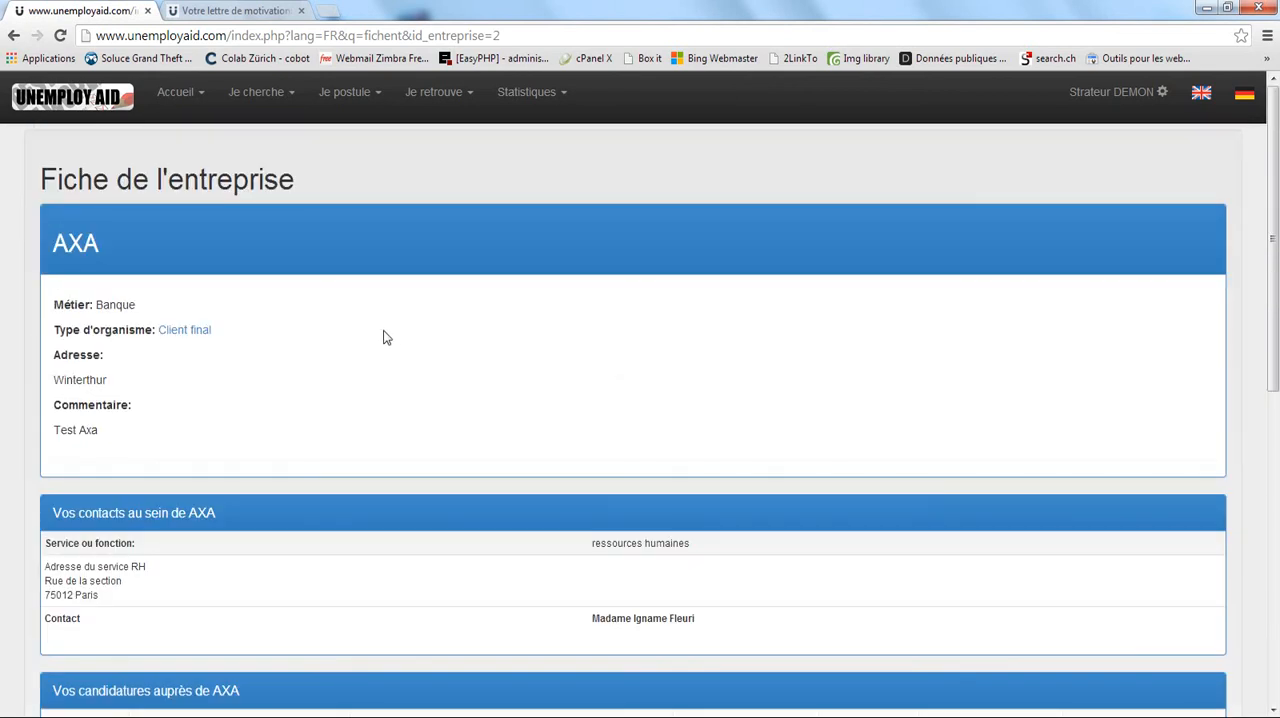